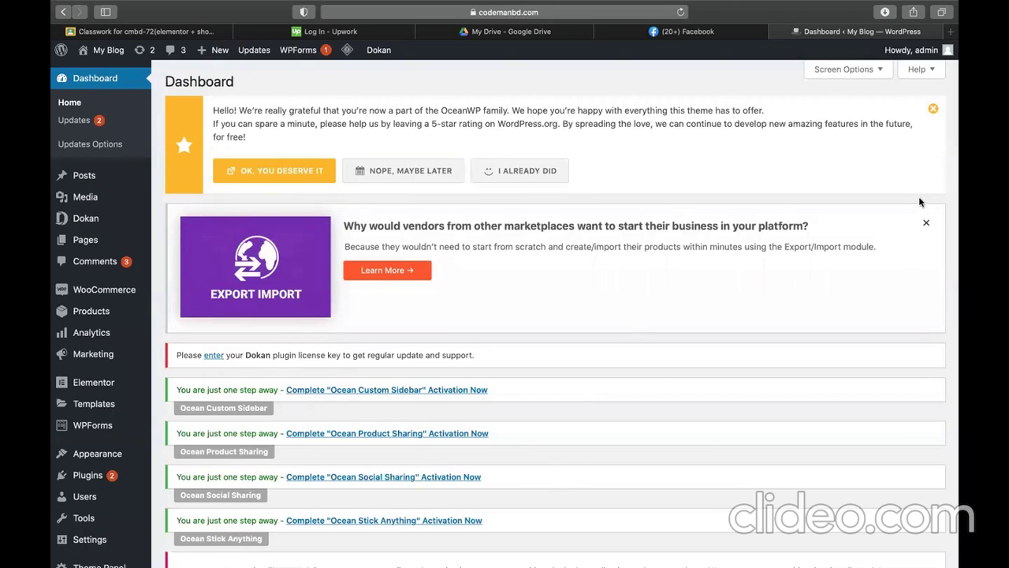
- Open the page for adding plugins and search the plugin directory for "cpt"
scroll(576, 224, up, 2)
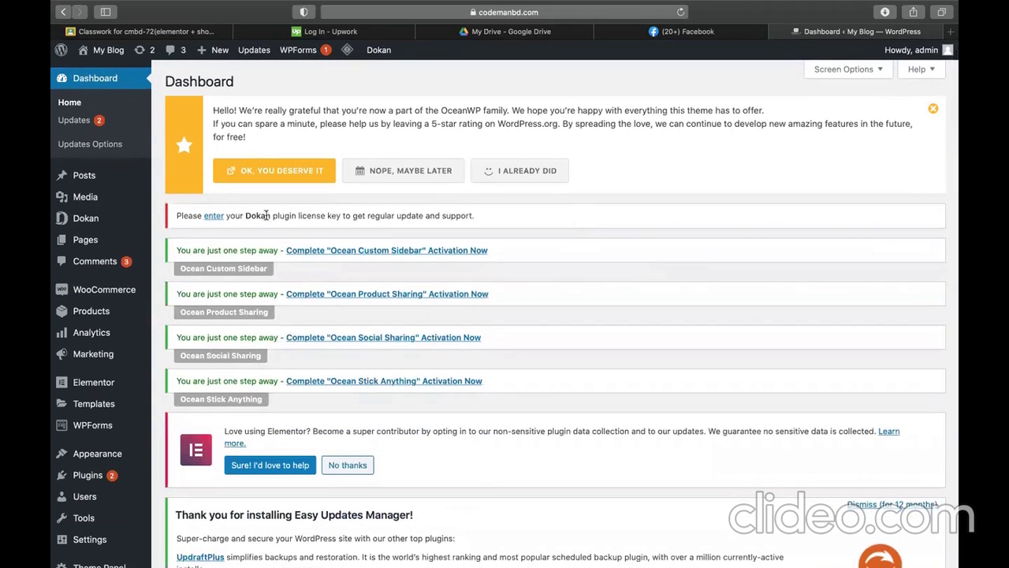
mouse_move(108, 175)
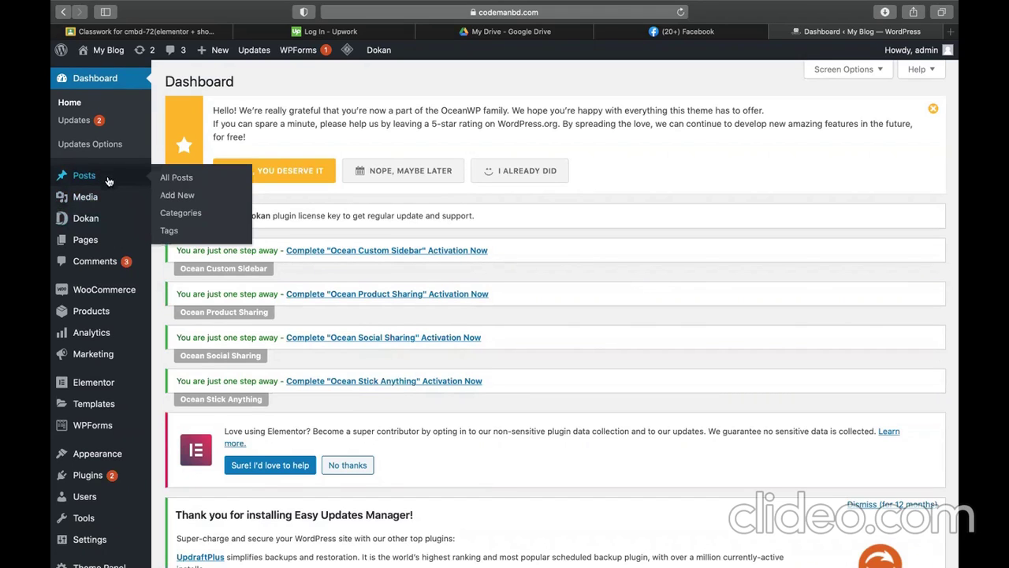
mouse_move(111, 477)
click(177, 495)
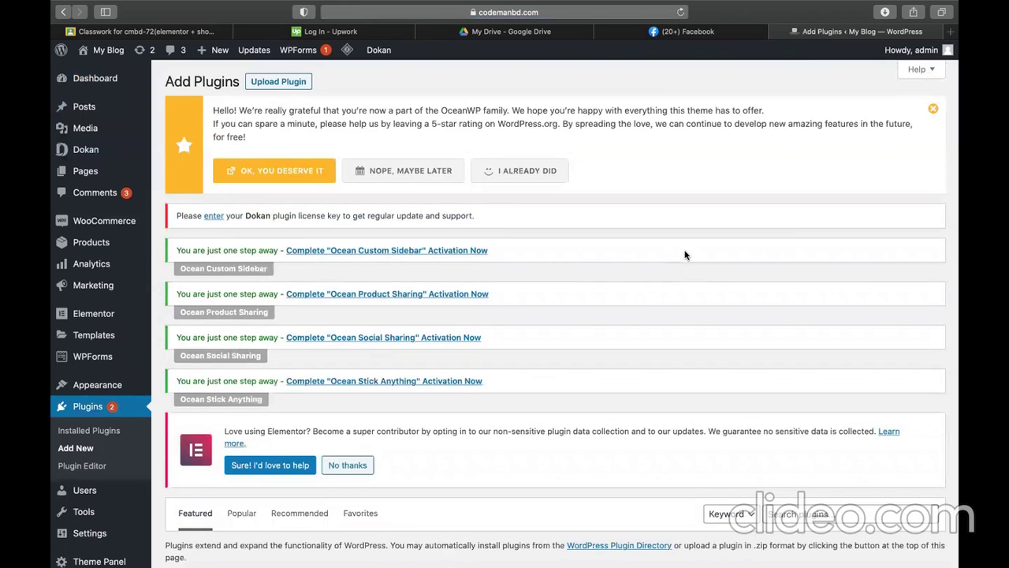
scroll(568, 493, down, 2)
click(803, 436)
scroll(803, 436, down, 5)
text(cpt)
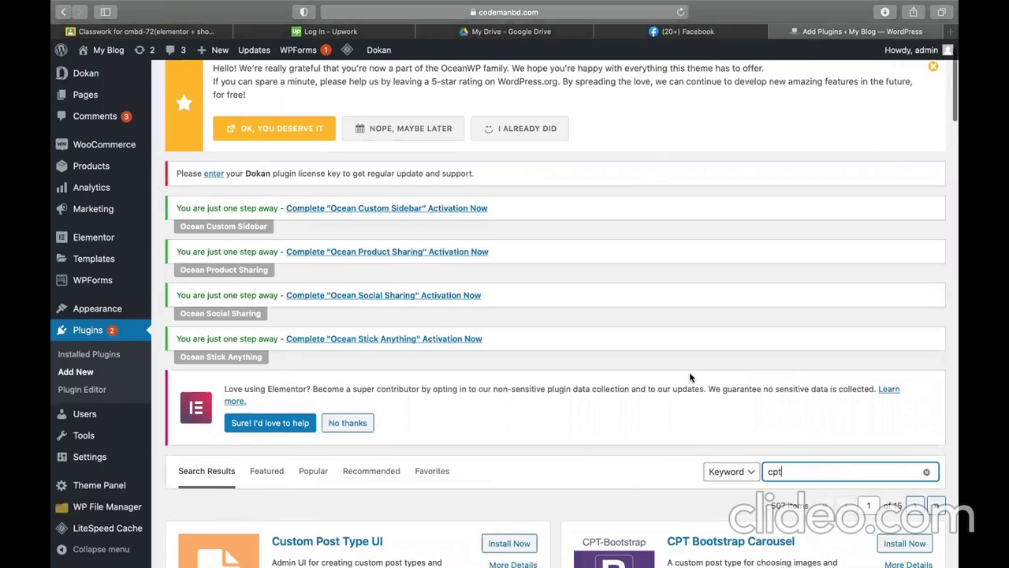
- Install and activate the Custom Post Type UI plugin
scroll(689, 377, down, 5)
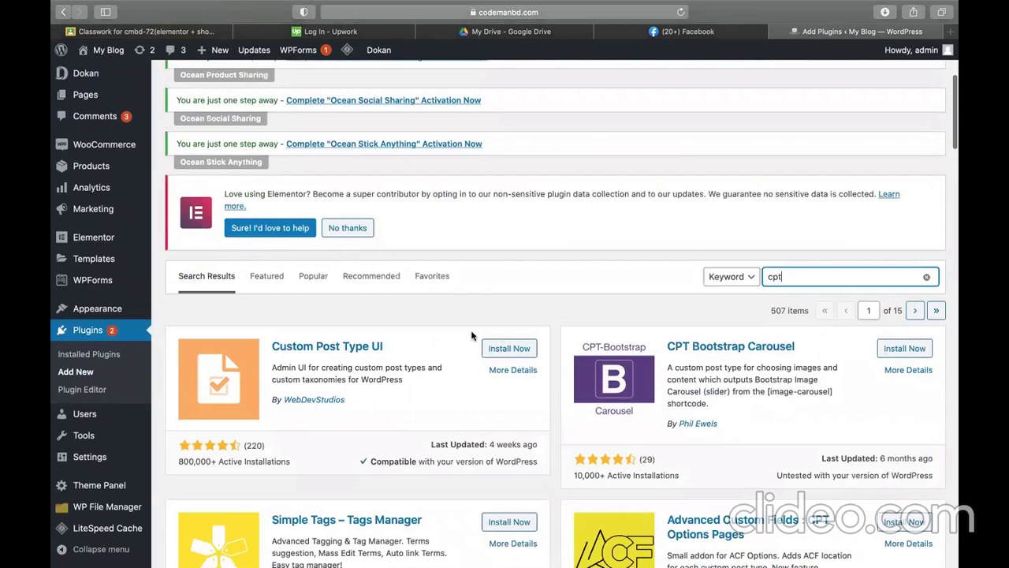
click(519, 350)
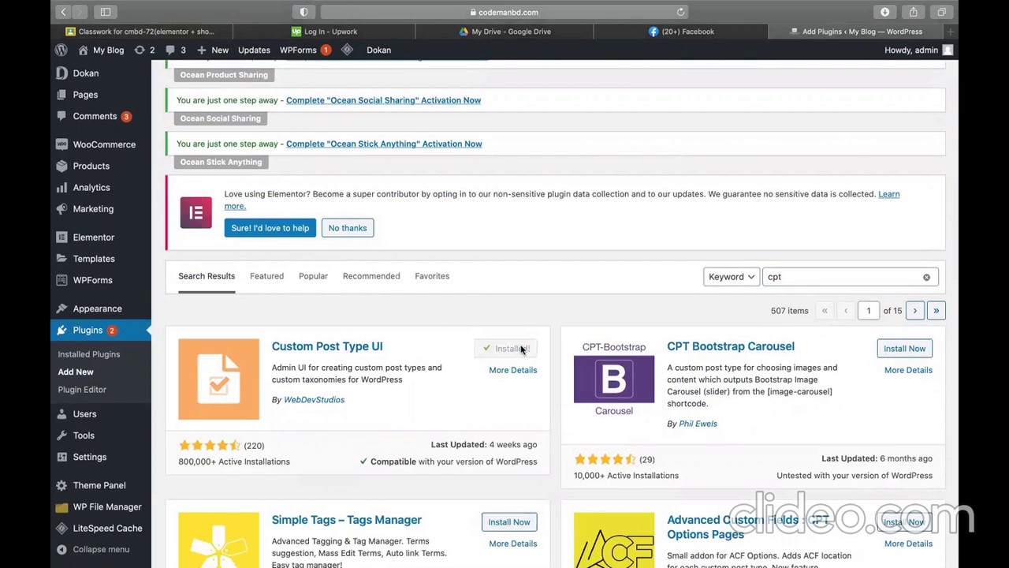
click(515, 349)
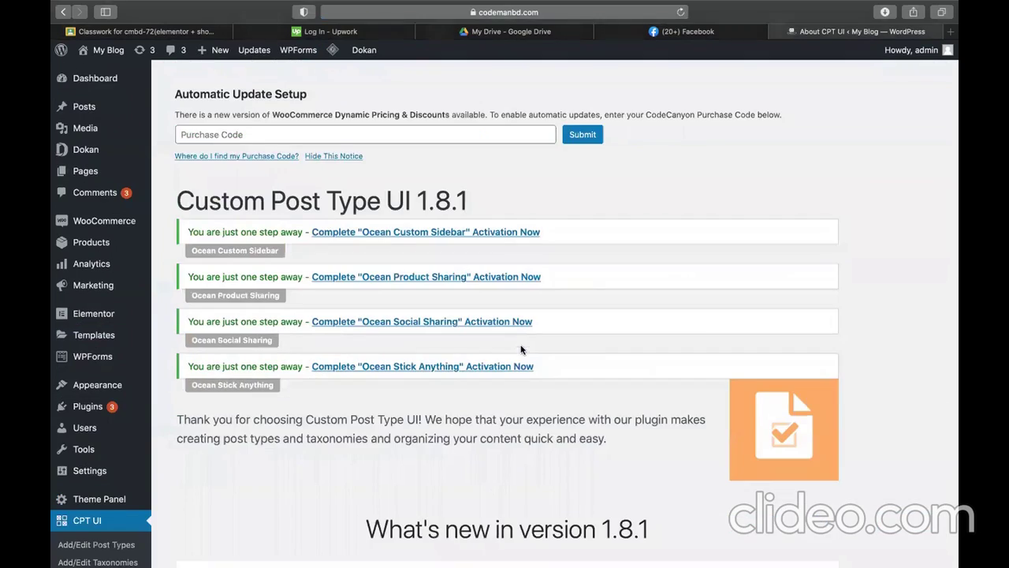
- Return to adding new plugins and search the plugin directory for "acf"
scroll(520, 349, down, 3)
scroll(521, 349, up, 3)
scroll(188, 474, down, 3)
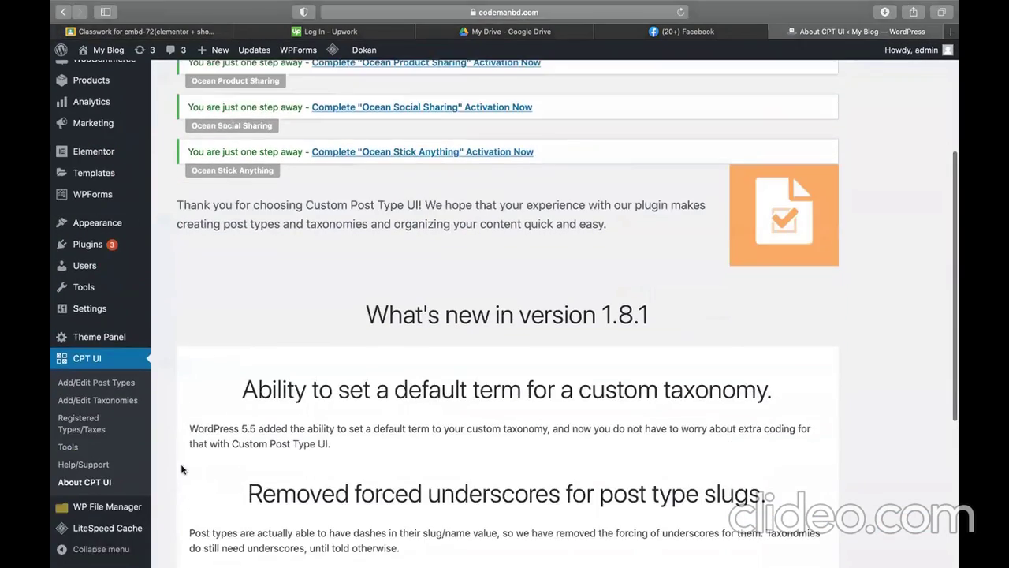
scroll(181, 470, up, 3)
mouse_move(107, 406)
click(177, 429)
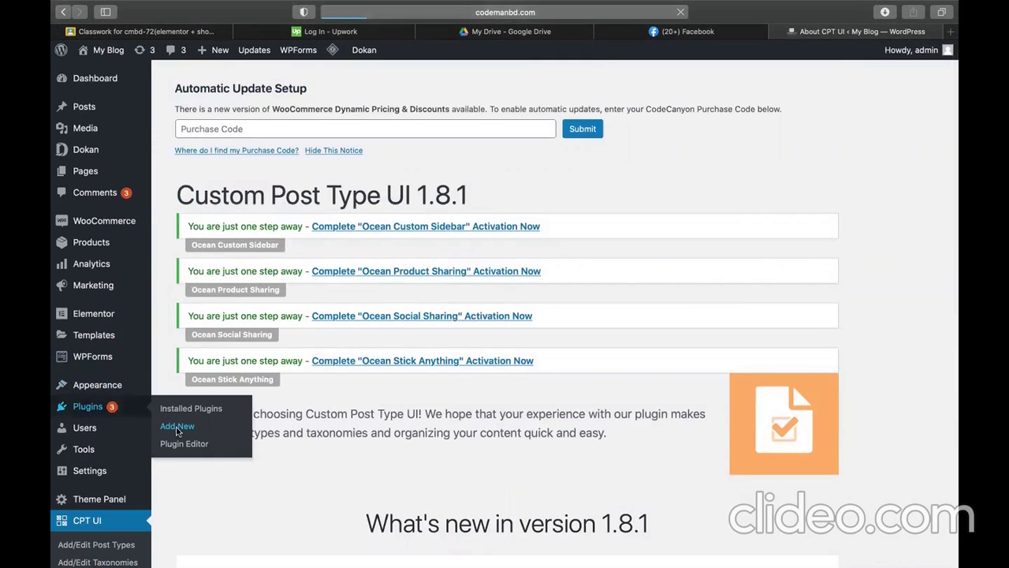
scroll(866, 341, down, 3)
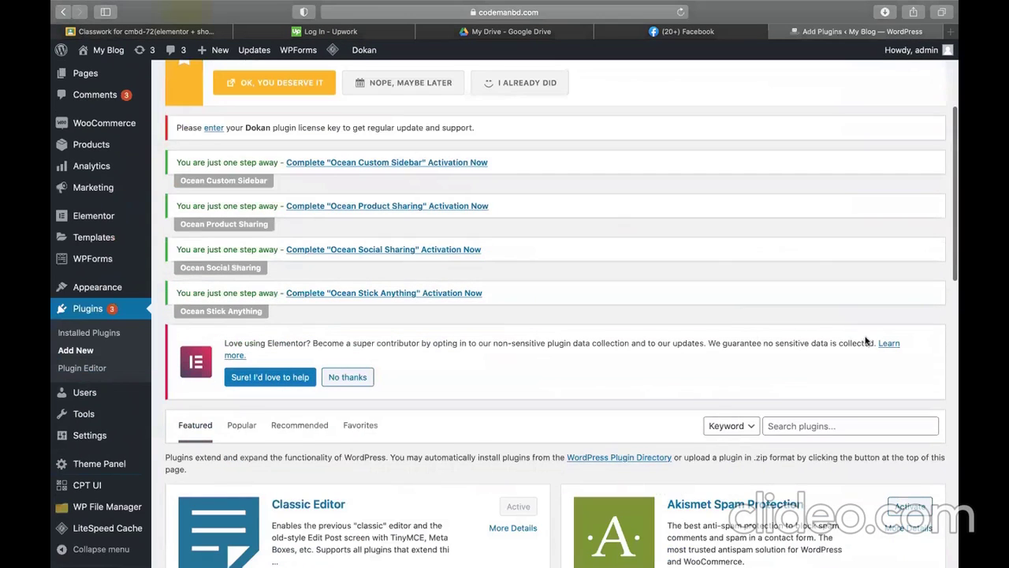
click(793, 424)
text(acf)
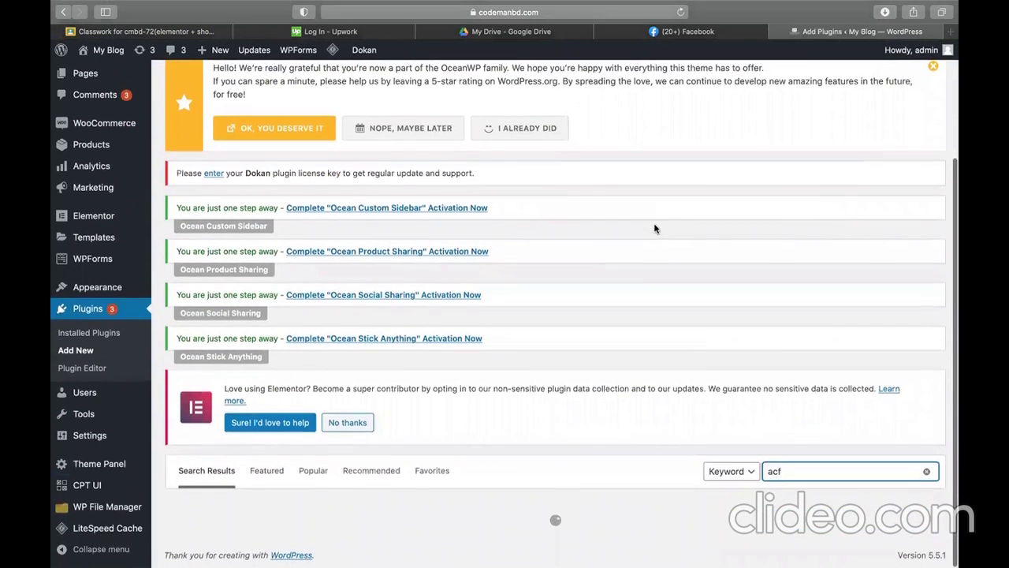
- Install and activate the Advanced Custom Fields: Extended plugin
right_click(643, 286)
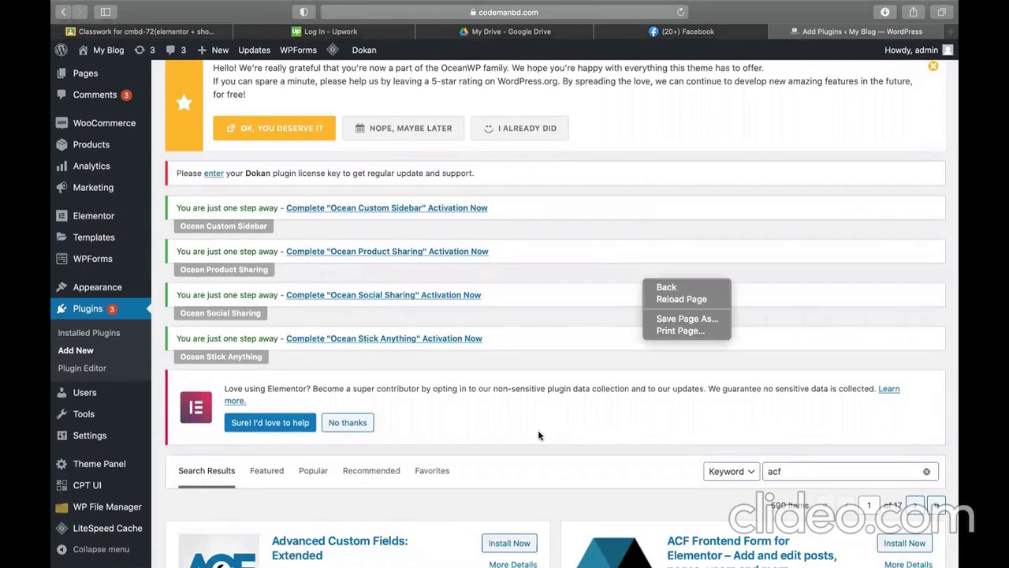
click(510, 489)
scroll(510, 490, down, 5)
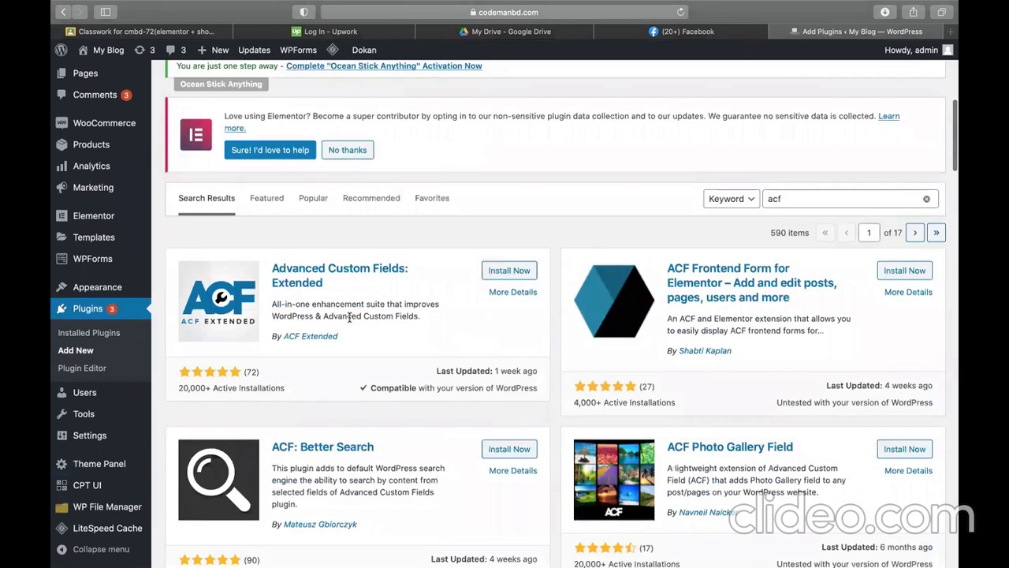
click(512, 271)
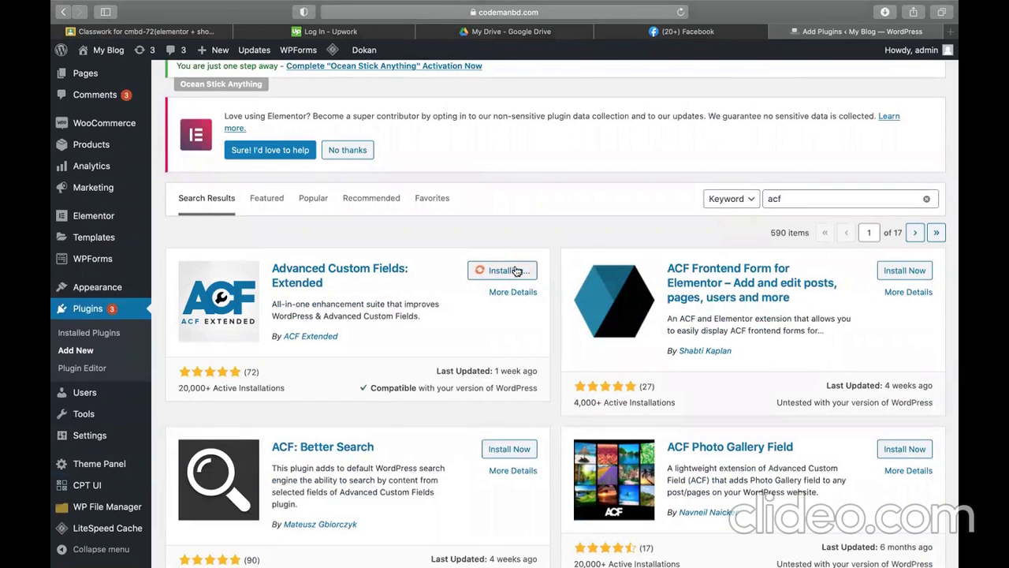
click(518, 271)
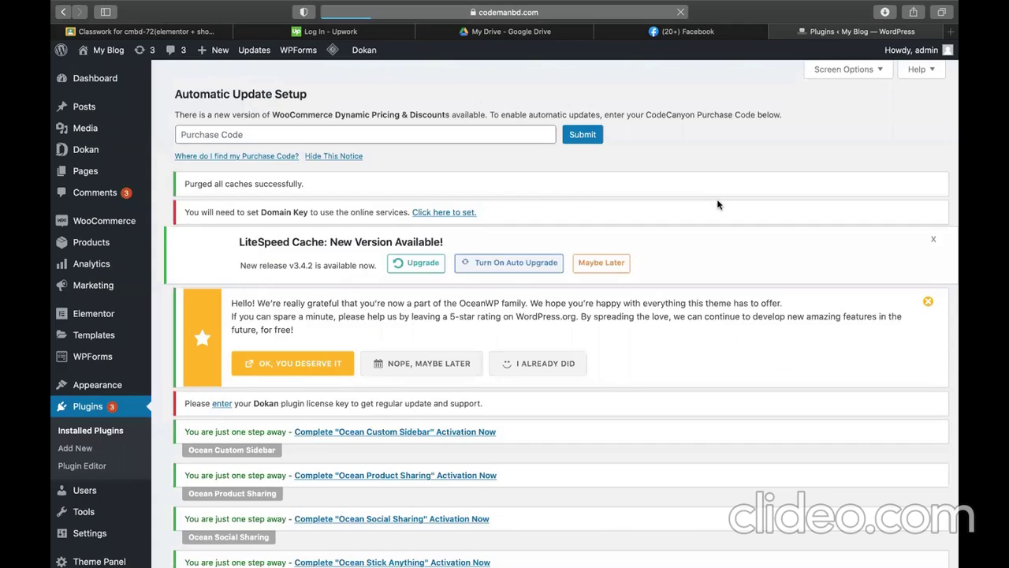
- Search the directory of new plugins for "deshicon" and clear the search
scroll(790, 347, down, 3)
scroll(790, 347, down, 8)
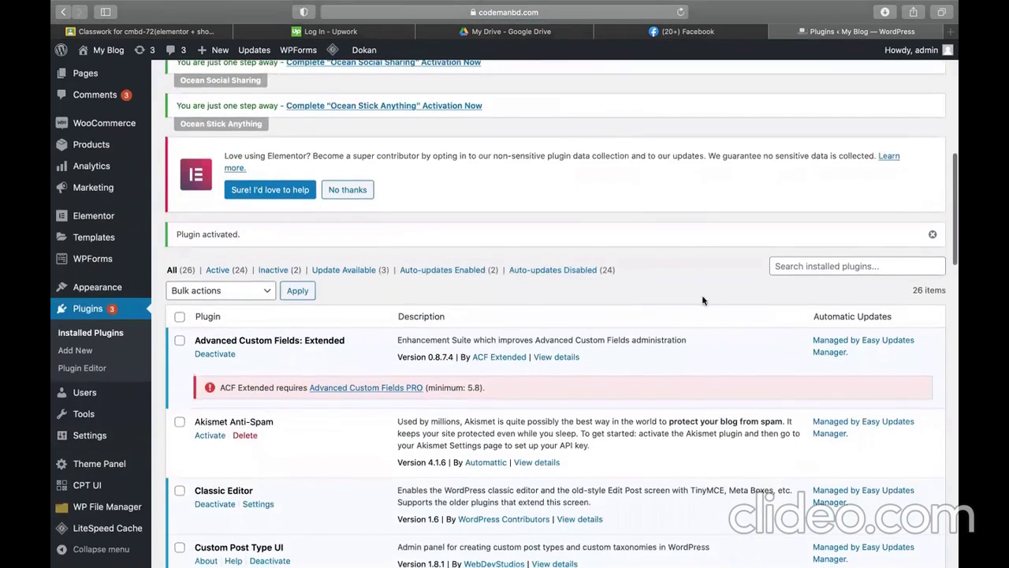
scroll(609, 283, up, 12)
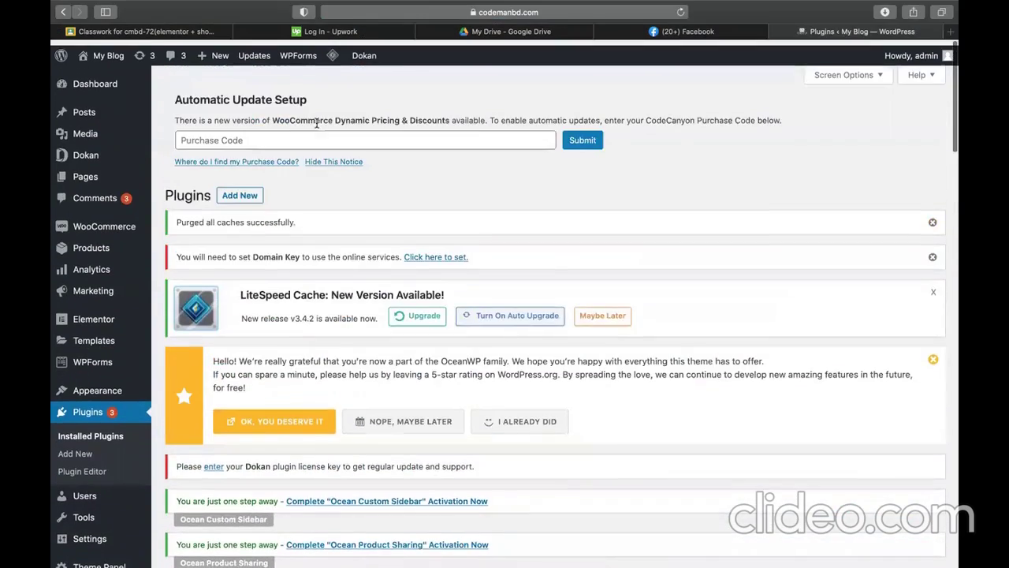
click(254, 189)
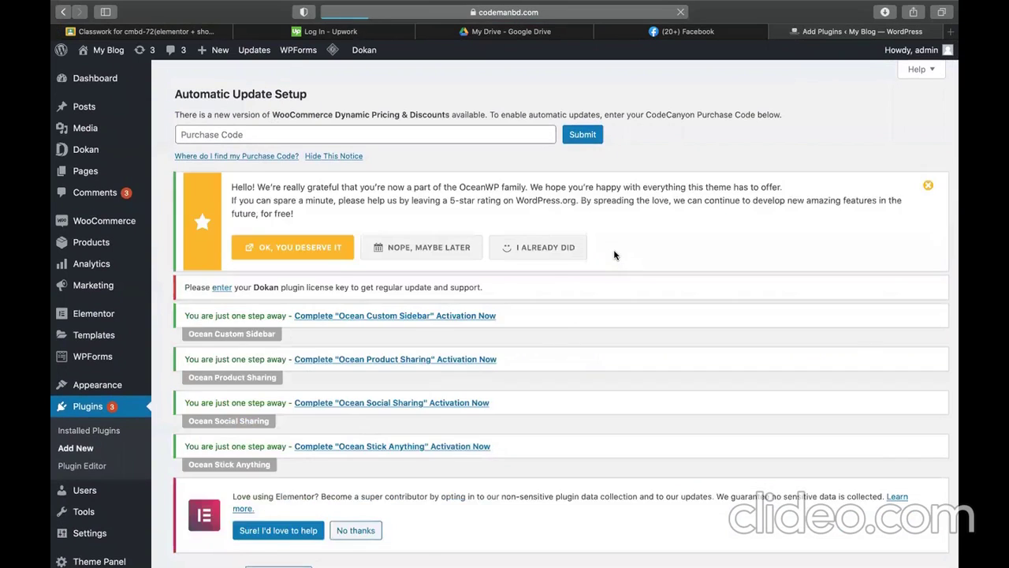
scroll(613, 253, down, 5)
click(807, 398)
text(desh)
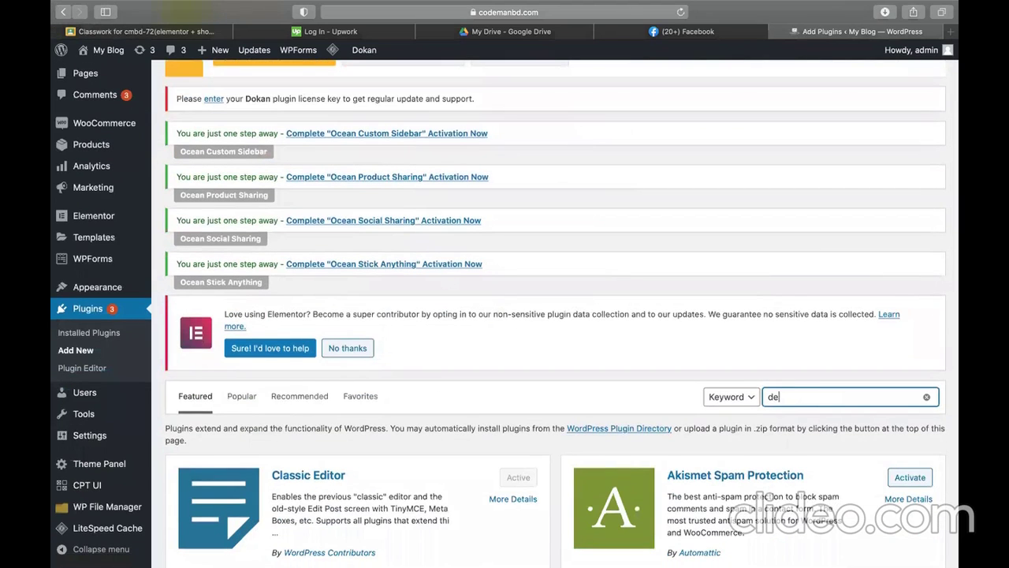
text(icon)
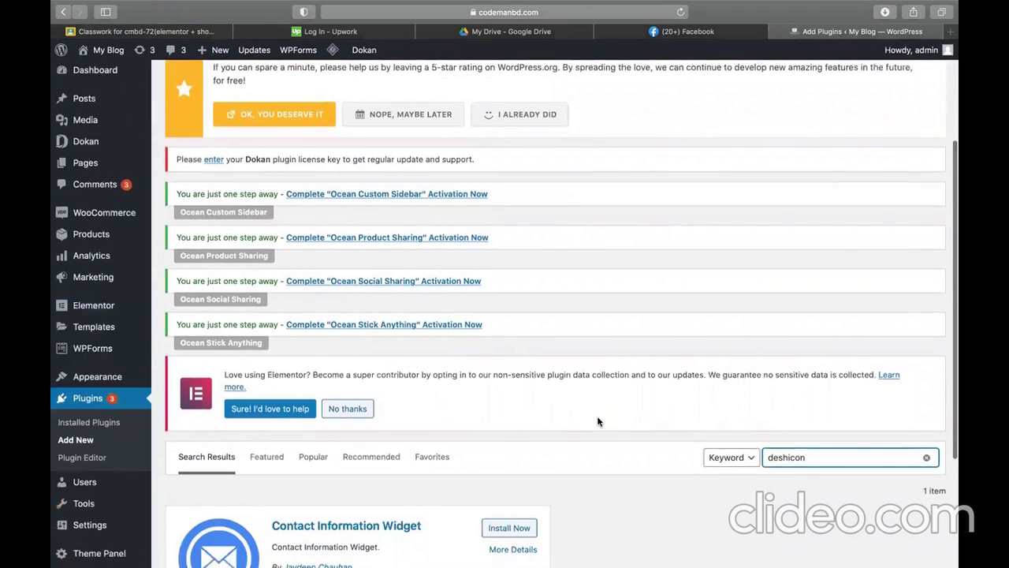
scroll(597, 422, down, 3)
double_click(785, 314)
key(BackSpace)
scroll(551, 304, up, 5)
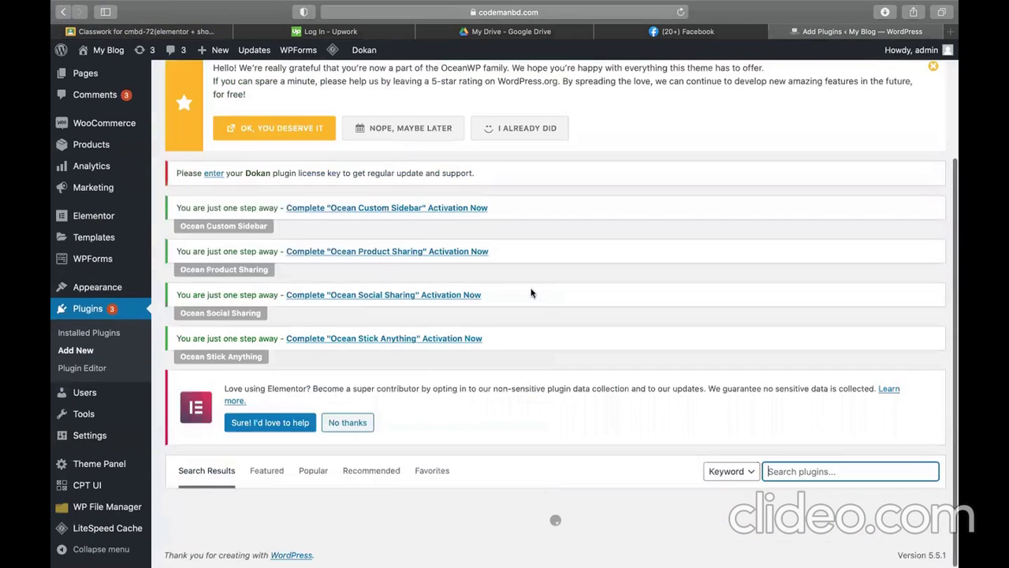
- Open the Custom Post Type UI form for adding a post type and set its slug to "event"
scroll(119, 354, down, 4)
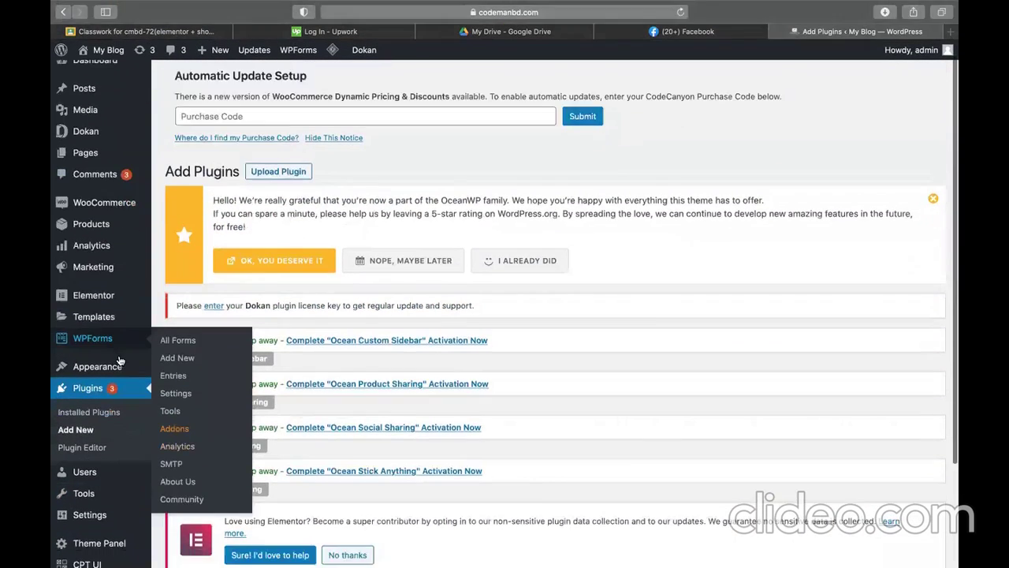
mouse_move(99, 494)
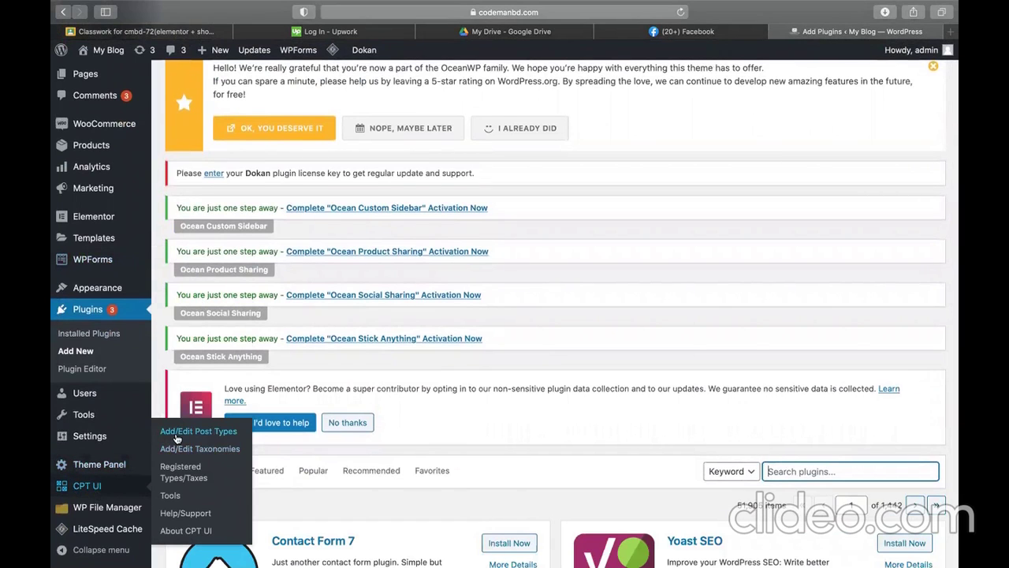
click(176, 434)
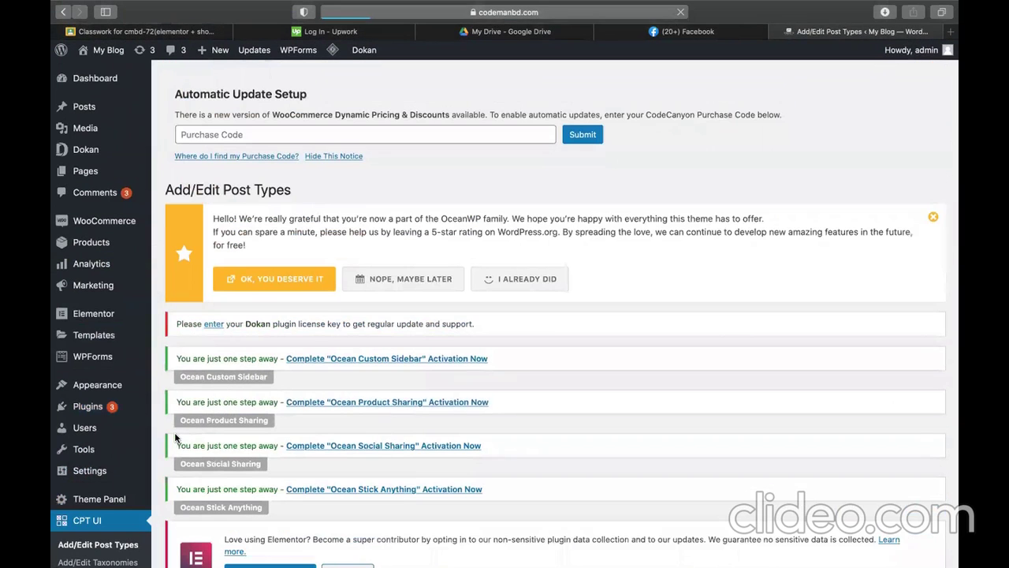
scroll(270, 420, down, 5)
scroll(559, 334, down, 2)
click(439, 291)
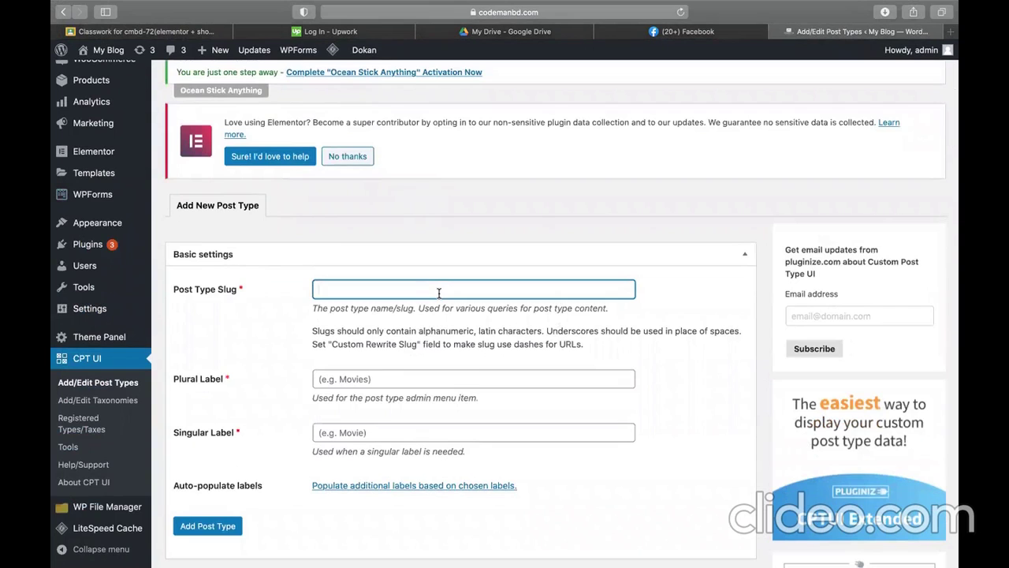
text(events)
click(495, 270)
scroll(495, 271, down, 3)
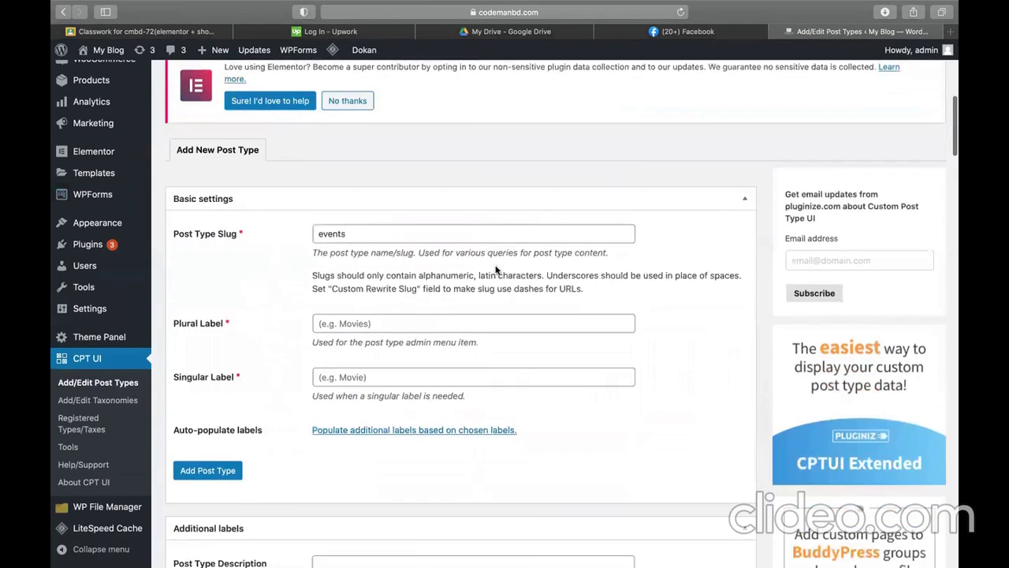
click(356, 192)
key(BackSpace)
key(super+a)
- Set the plural label to "events" and the singular label to "event", and add the post type
click(374, 275)
text(events)
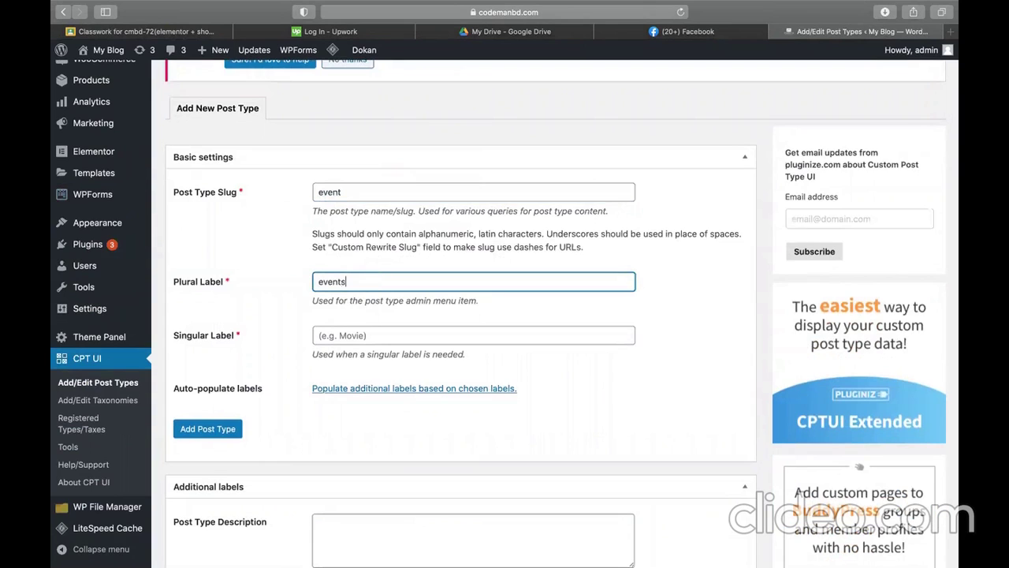
click(351, 327)
text(event)
click(238, 427)
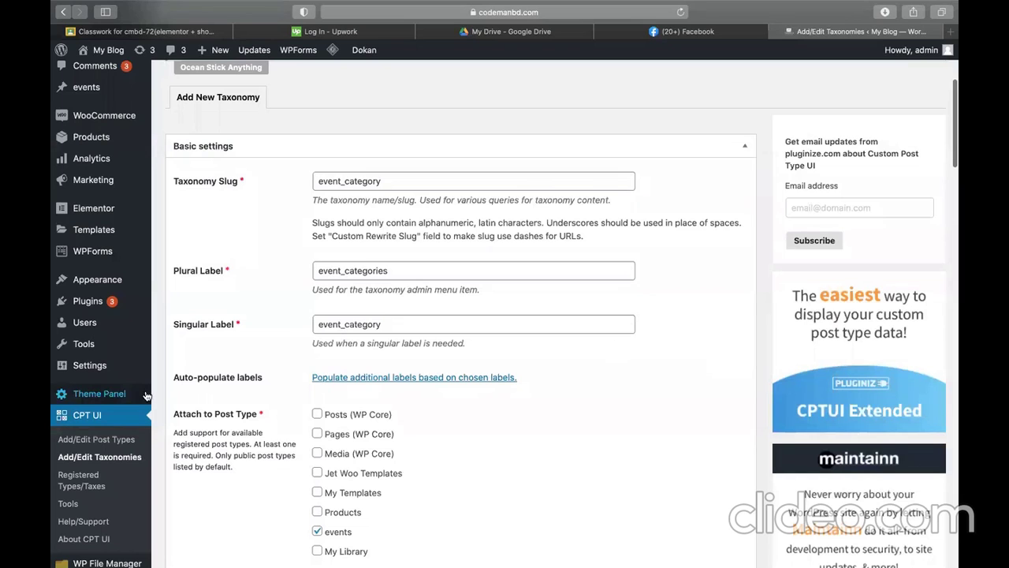
- Compare the options of the new events post type with those of the standard Posts in the admin navigation
scroll(146, 395, up, 3)
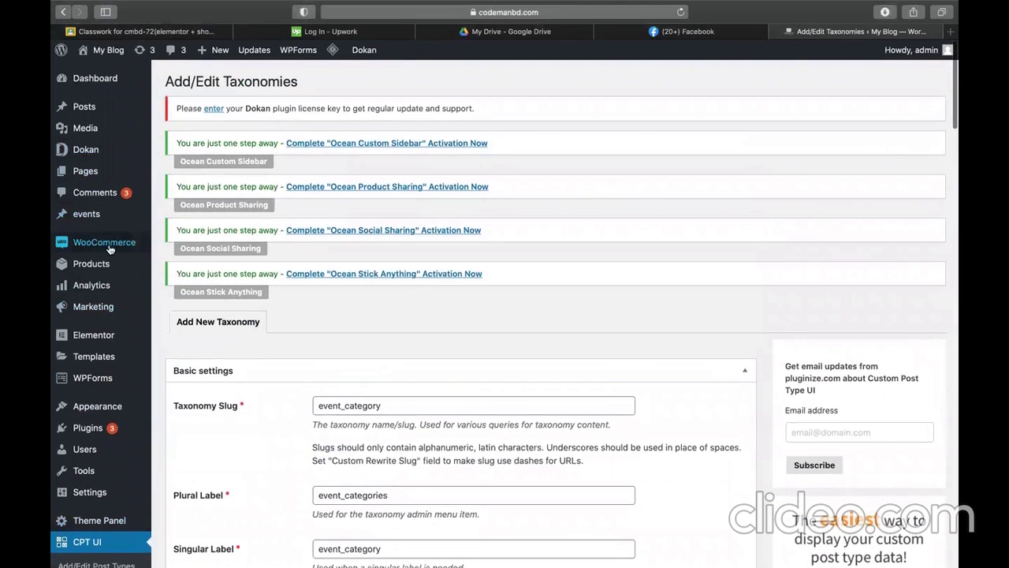
scroll(94, 359, down, 1)
scroll(95, 358, down, 2)
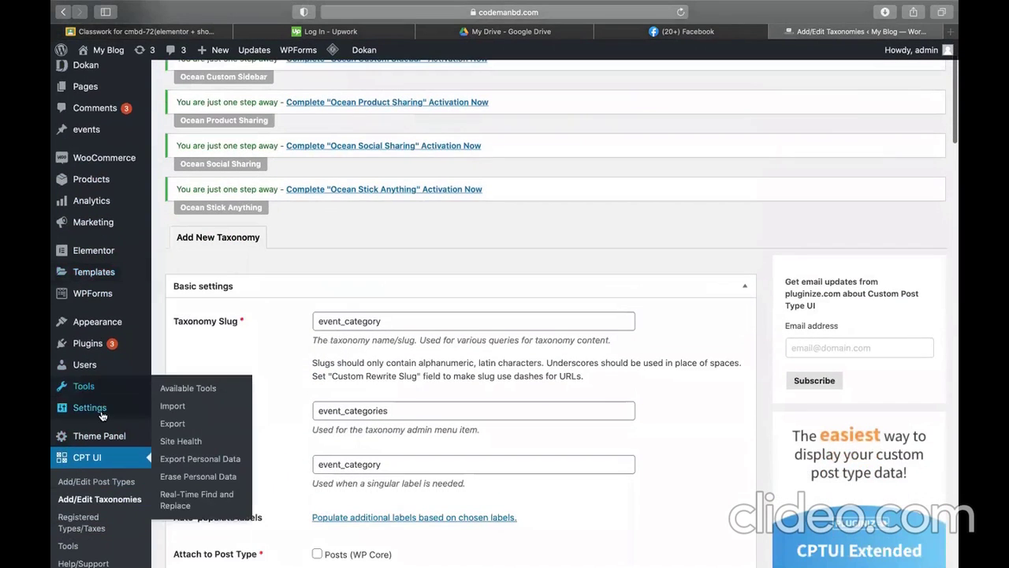
scroll(63, 406, down, 5)
scroll(102, 331, up, 10)
scroll(91, 238, down, 1)
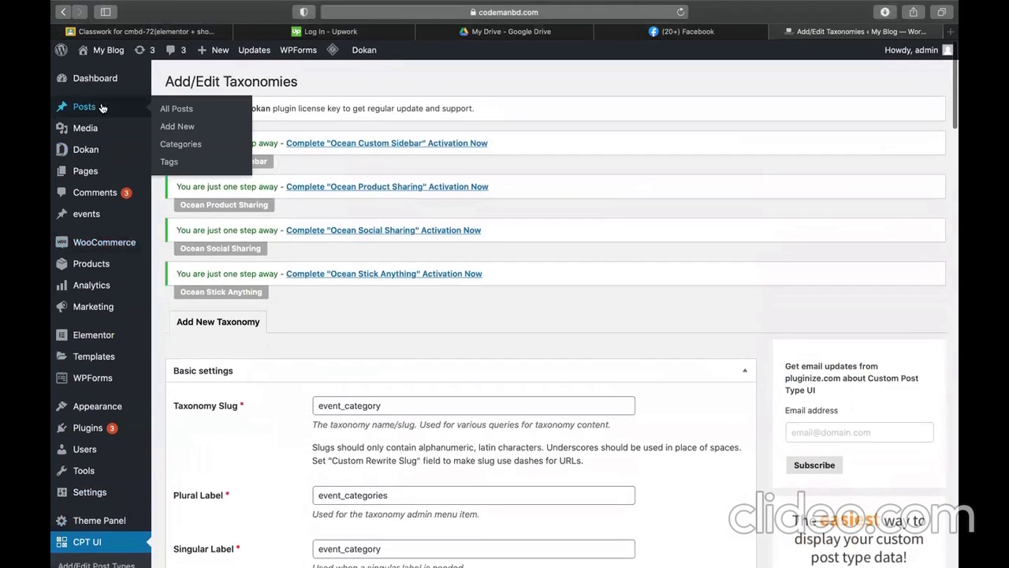
mouse_move(99, 214)
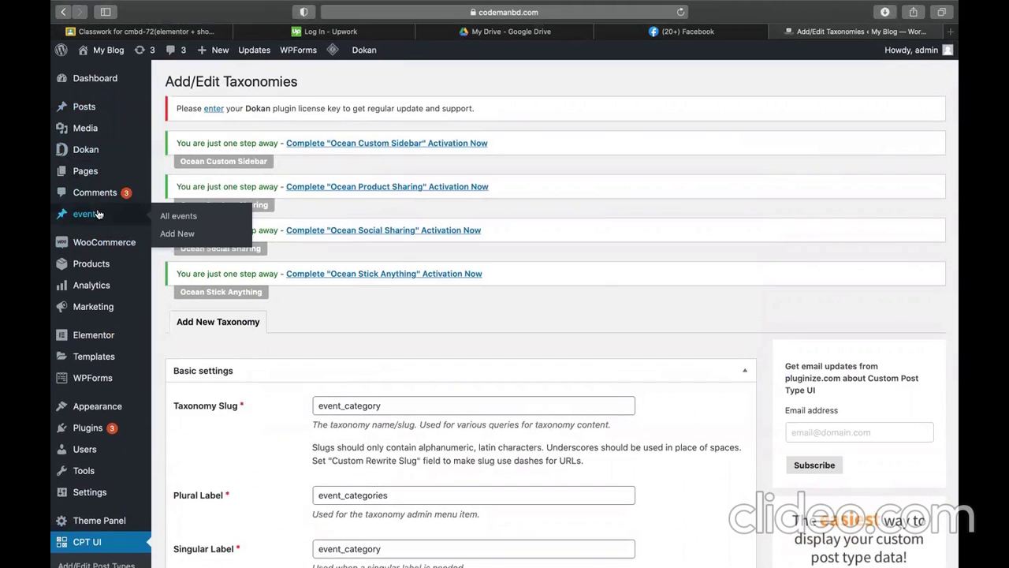
mouse_move(93, 113)
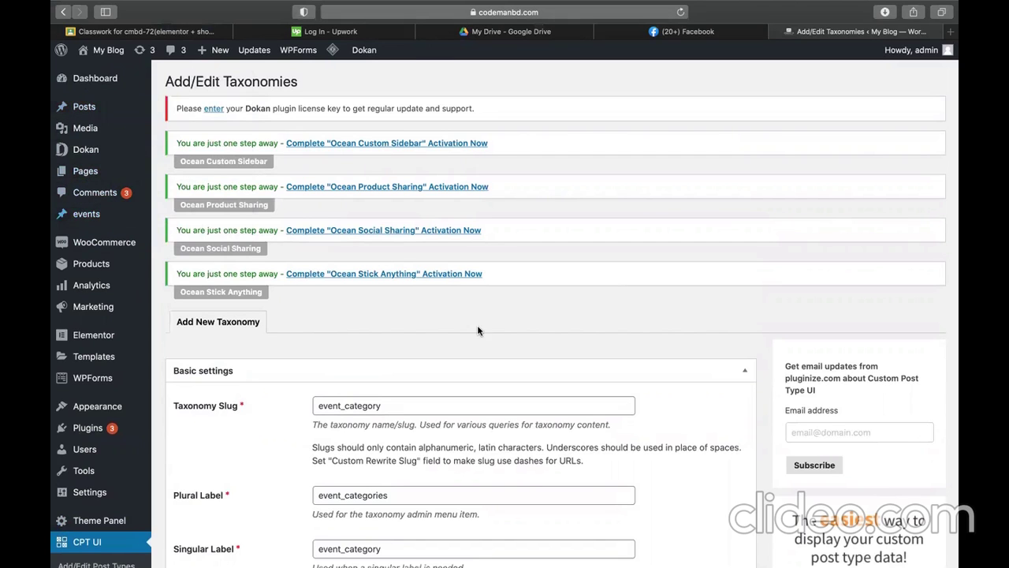
- Open a blank form for adding a taxonomy and set its slug to "event_category"
scroll(478, 330, down, 5)
click(82, 404)
scroll(572, 302, down, 3)
click(324, 290)
text(even)
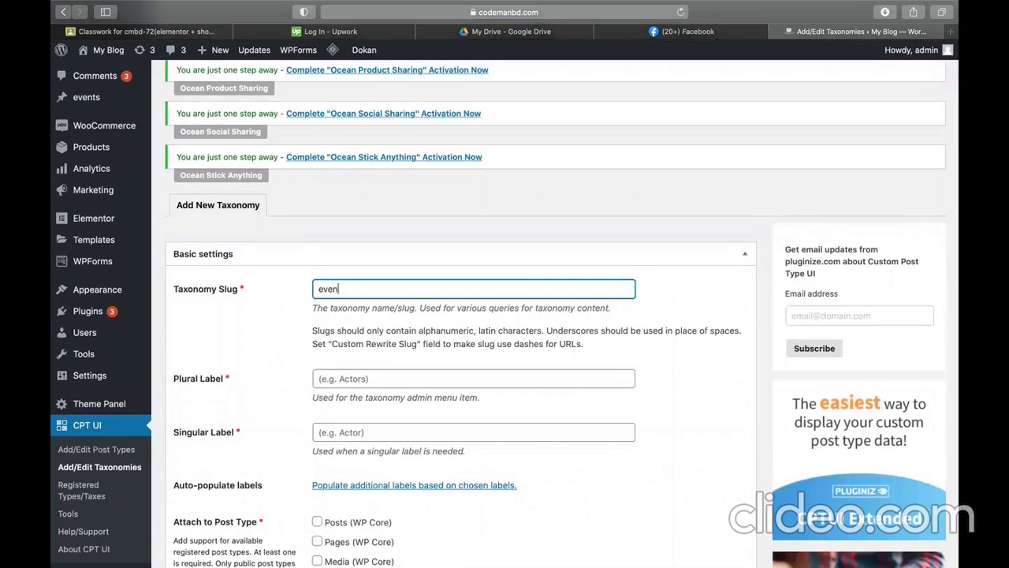
text(t_categorie)
key(BackSpace)
key(BackSpace)
key(BackSpace)
text(y)
- Copy the taxonomy slug into the plural label and change the label to "event_categories"
key(super+a)
key(super+c)
click(376, 372)
key(super+v)
key(BackSpace)
text(es)
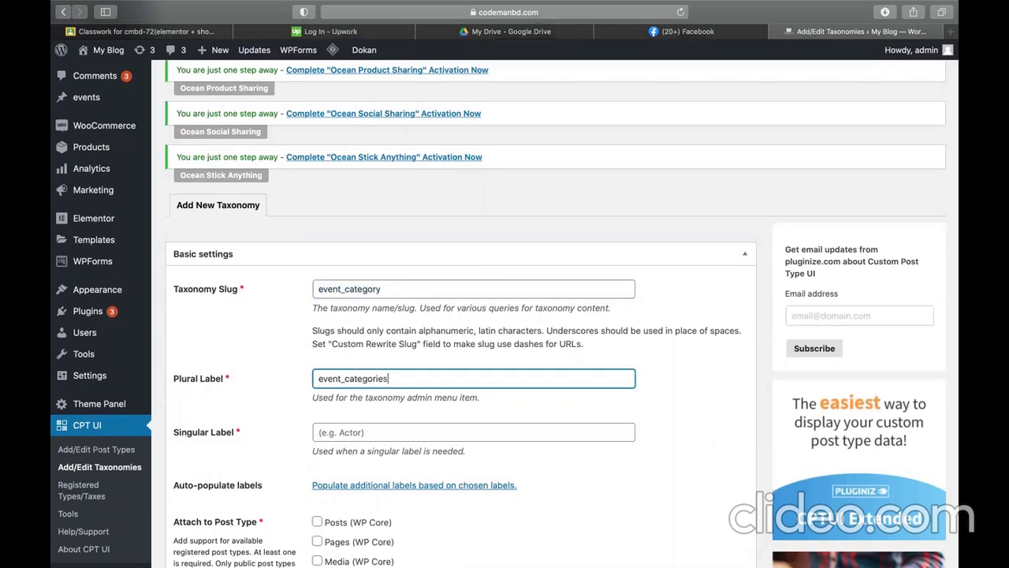
- Set the singular label to "event_category", attach the taxonomy to the events post type and add it
click(359, 432)
key(super+v)
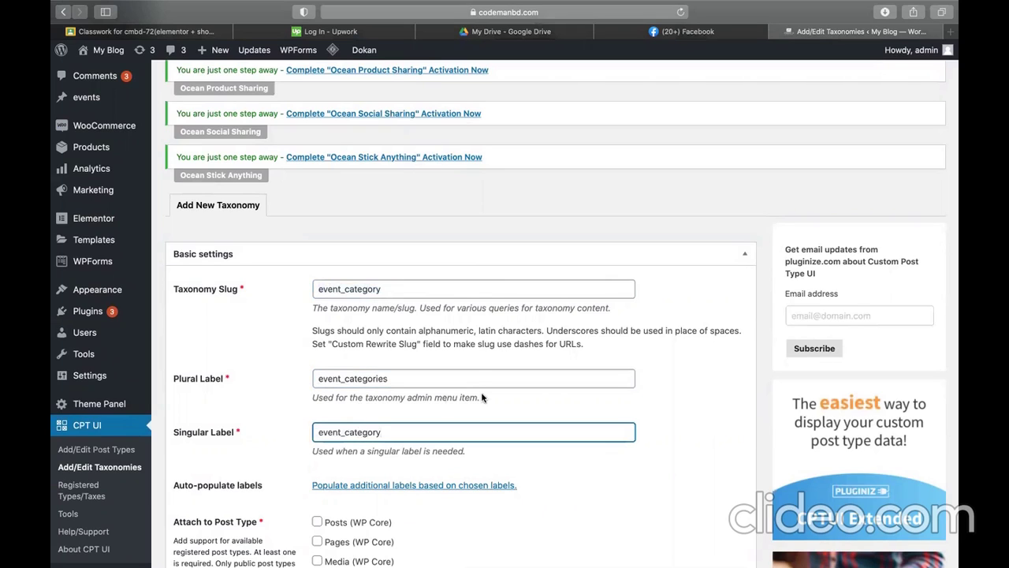
scroll(481, 392, down, 5)
click(317, 408)
click(225, 470)
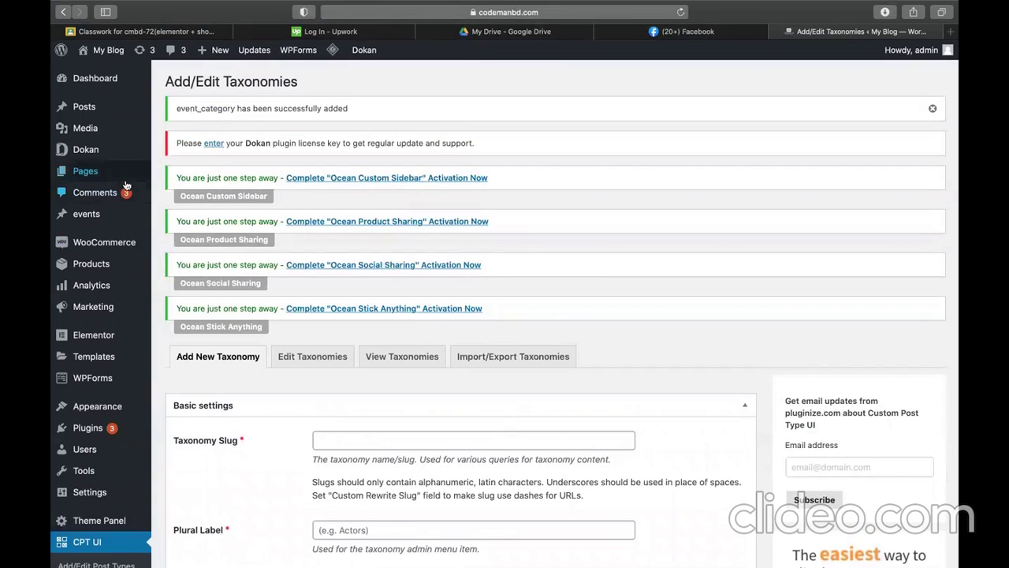
- Go to the event_categories page of the events post type, and open a blank form for a new event
mouse_move(106, 218)
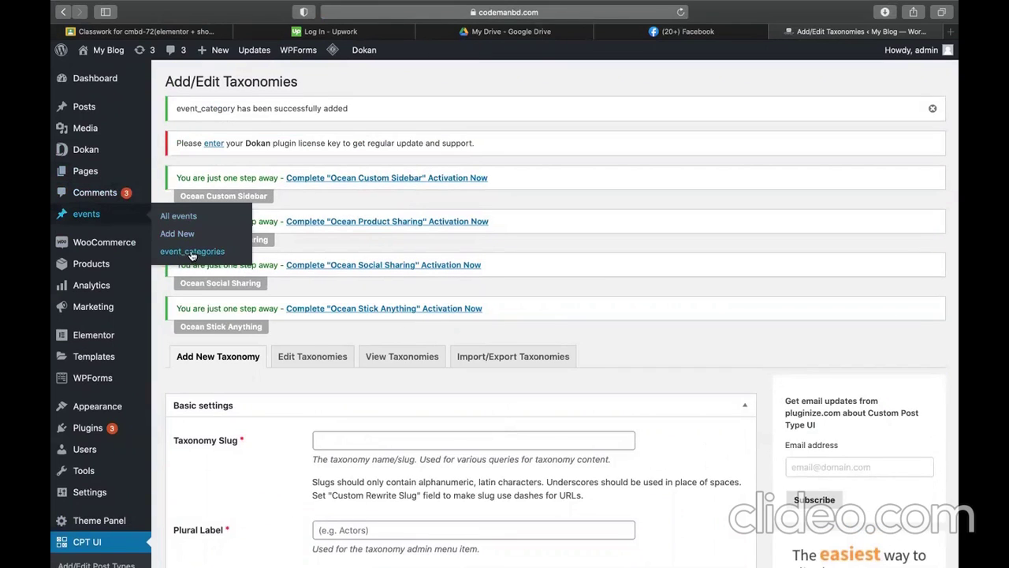
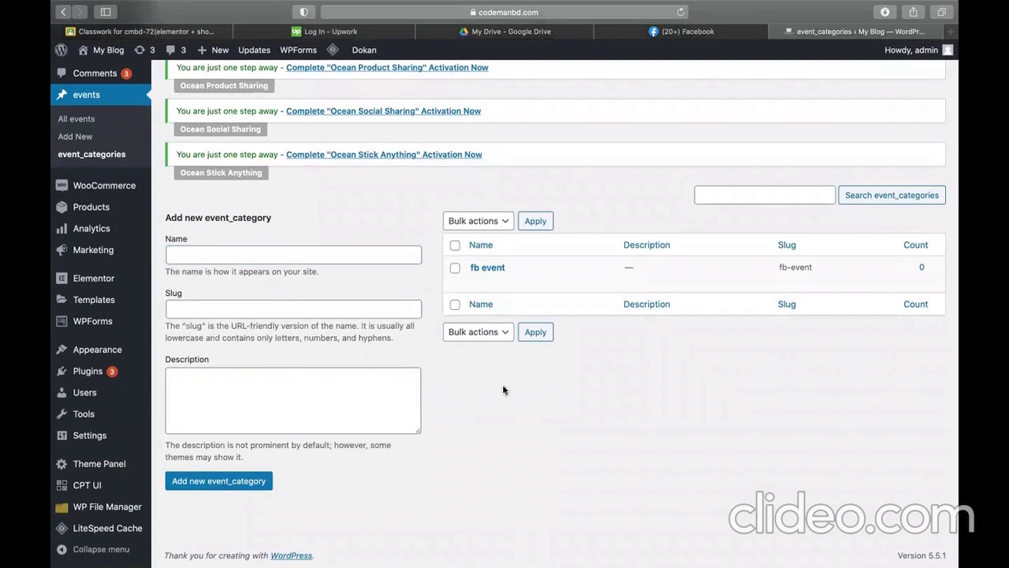
scroll(505, 286, up, 5)
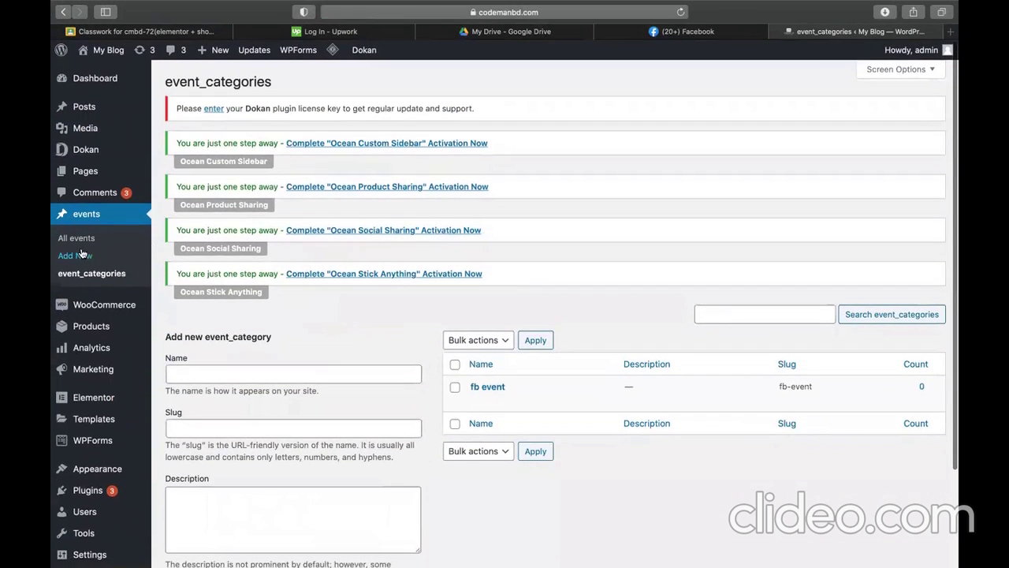
click(76, 258)
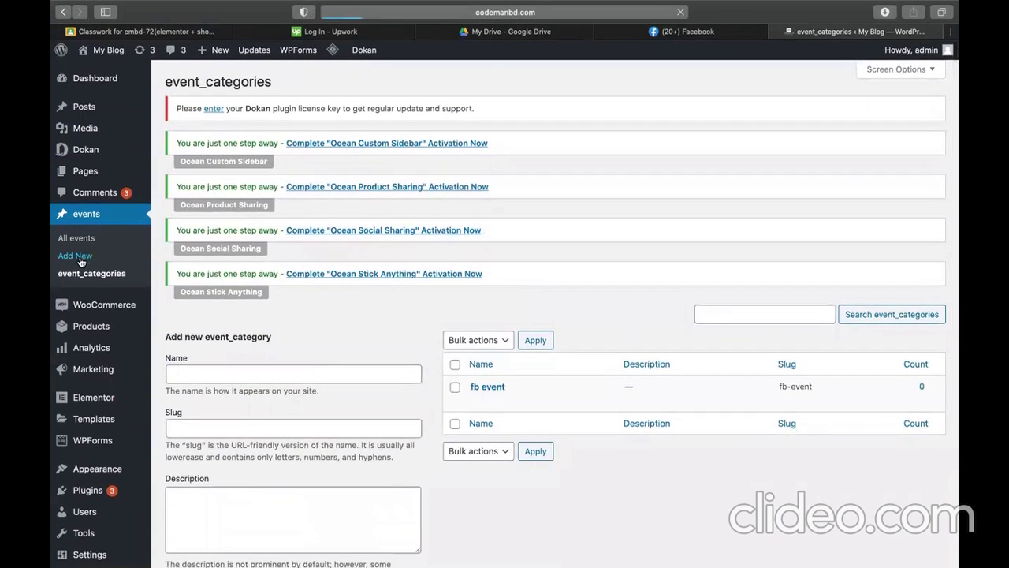
- Switch to Facebook and copy the title "Codemanbd cox's bazar tour" from the tour post on the own profile
click(651, 36)
scroll(444, 260, up, 2)
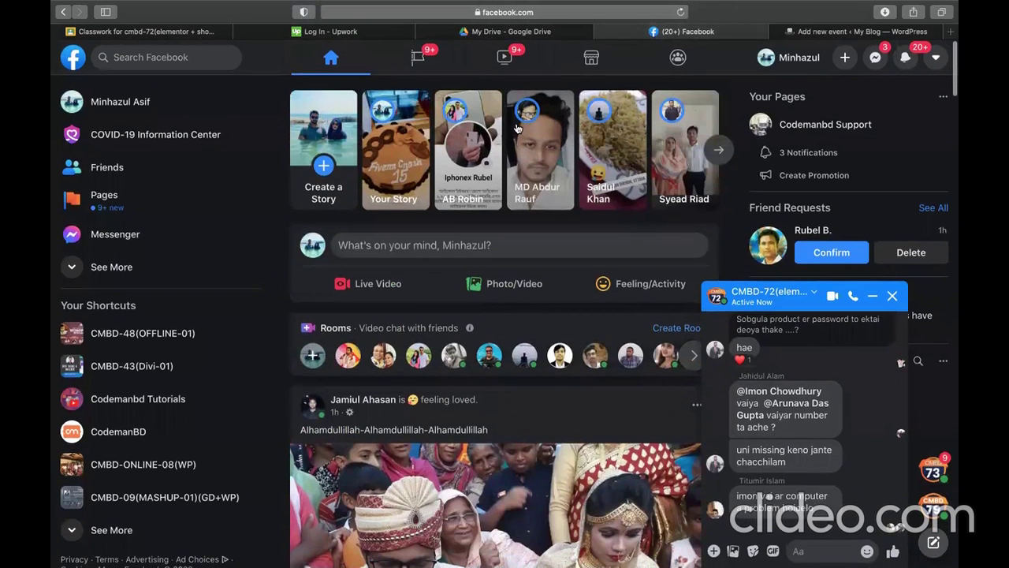
click(801, 59)
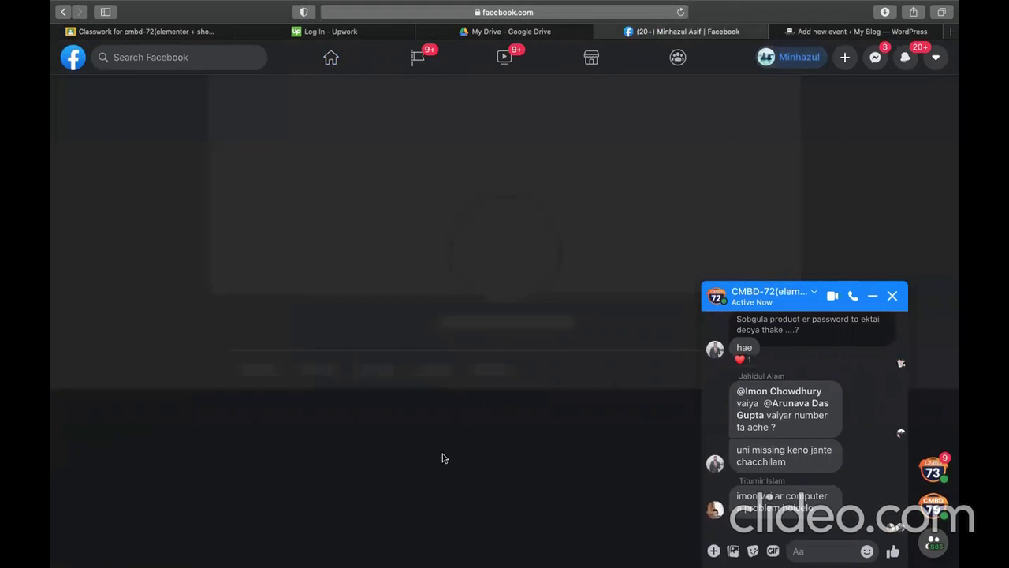
scroll(443, 447, down, 5)
scroll(442, 447, down, 1)
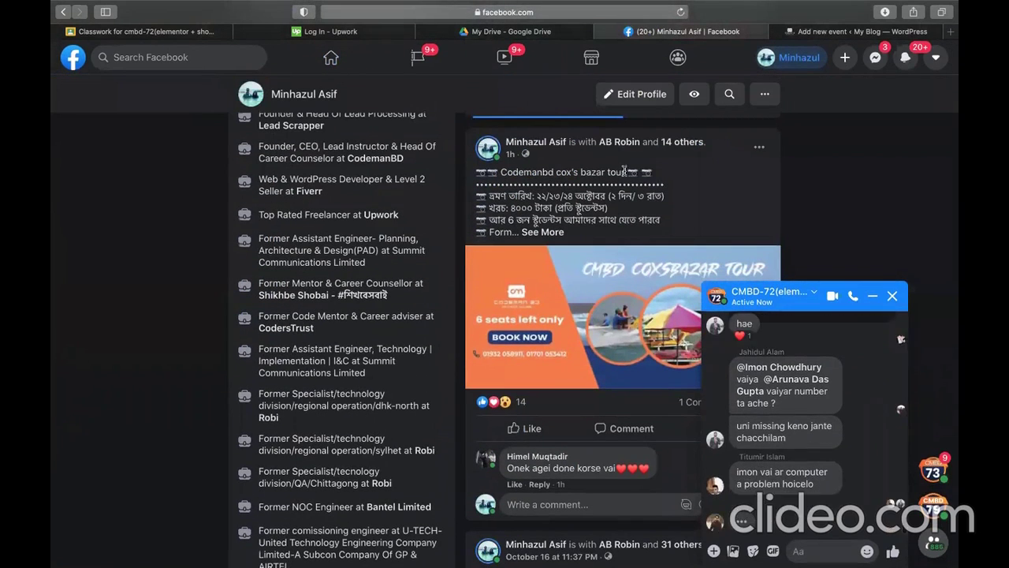
drag(624, 172, 500, 169)
key(ctrl+c)
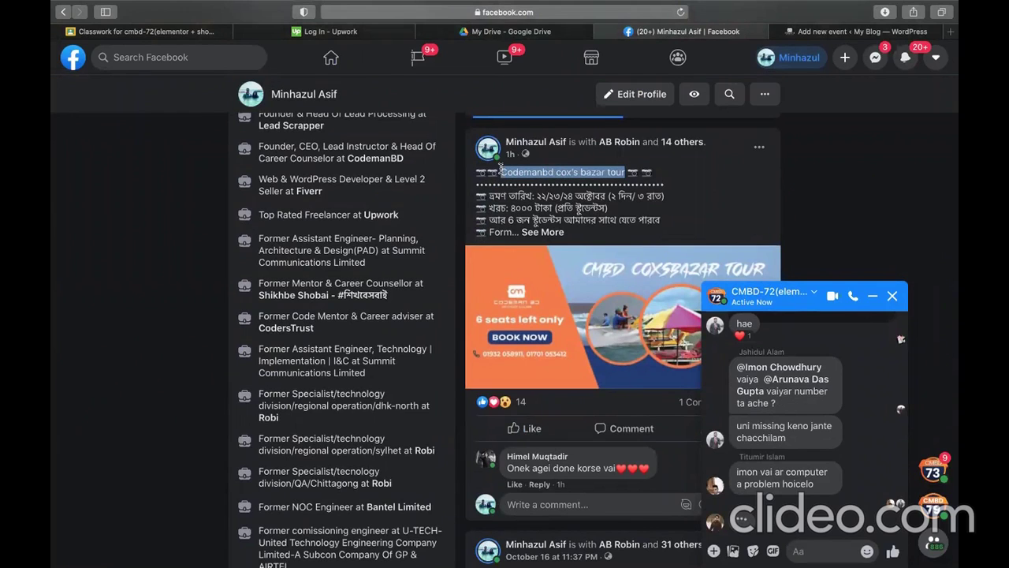
- Switch back to WordPress and paste the copied text as the new event's title
click(839, 32)
scroll(410, 297, down, 1)
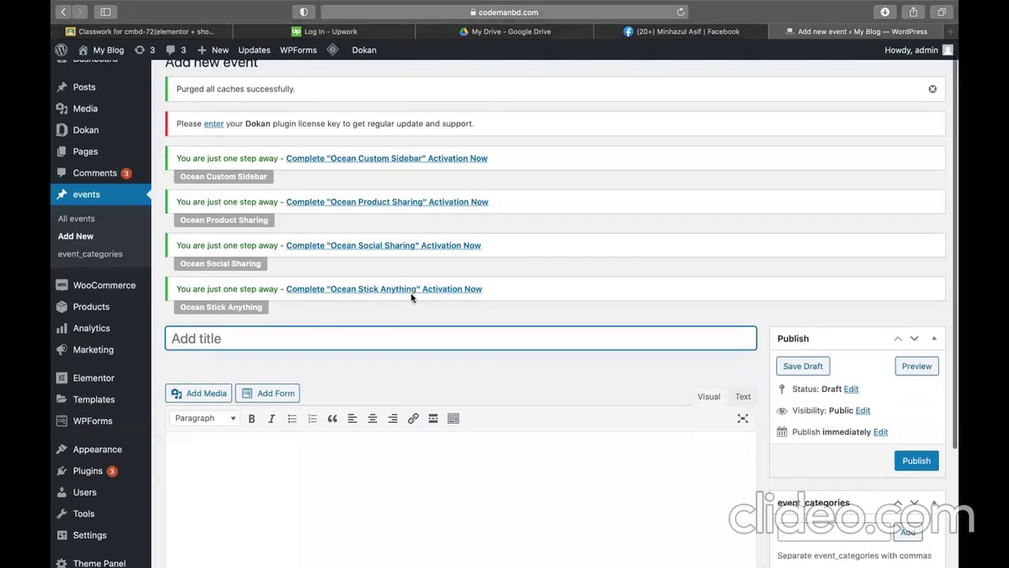
scroll(317, 300, down, 1)
key(ctrl+v)
click(466, 483)
scroll(466, 482, down, 1)
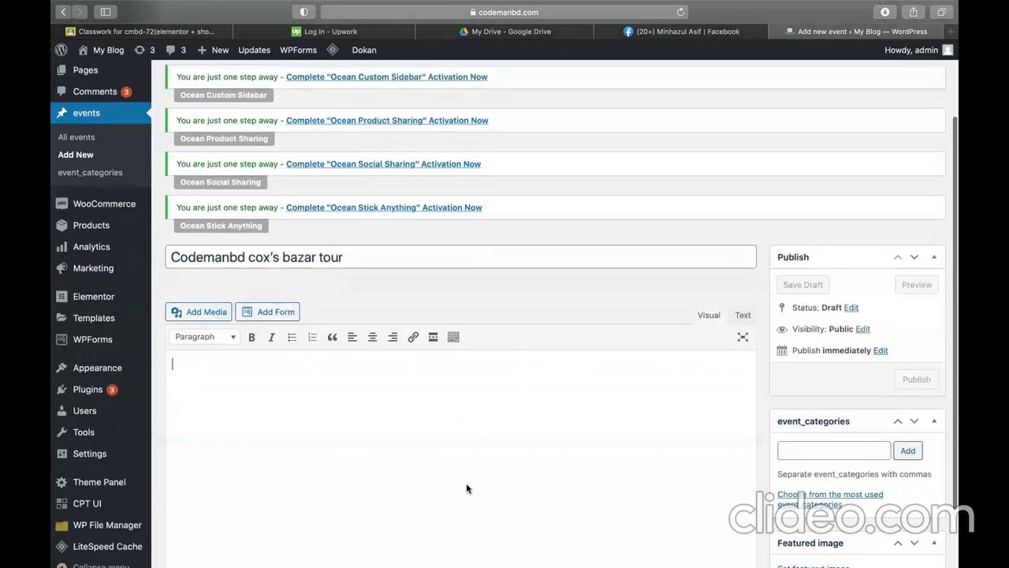
scroll(466, 483, down, 2)
- Expand the Facebook tour post, copy its details through the coordinator list, and paste them into the event's content
click(712, 30)
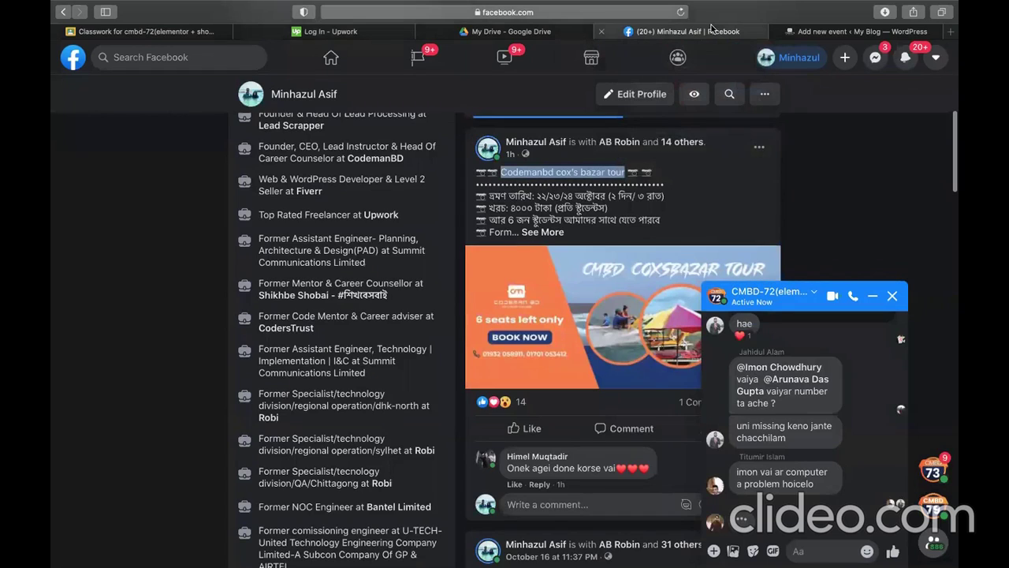
click(542, 232)
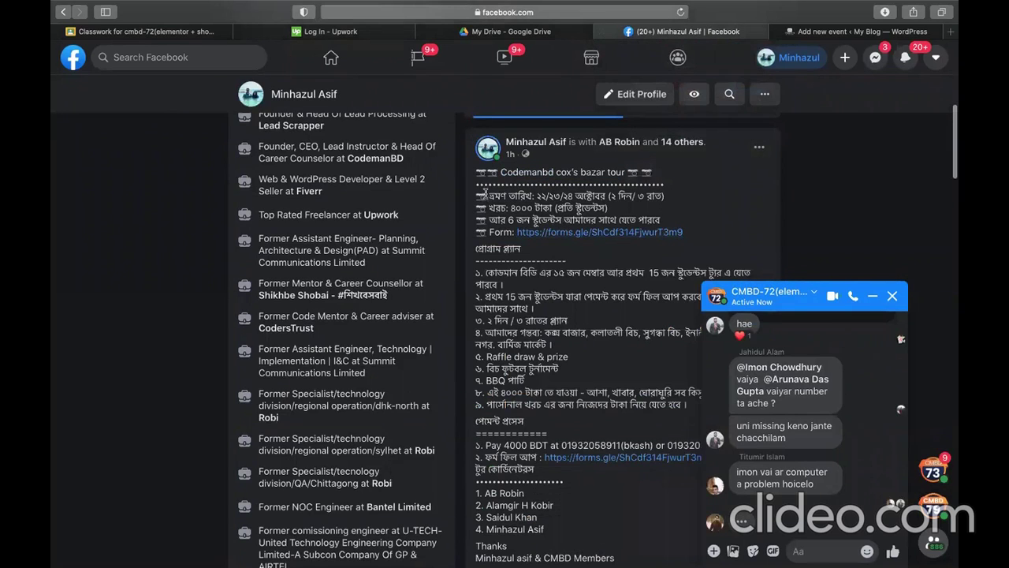
drag(485, 194, 578, 536)
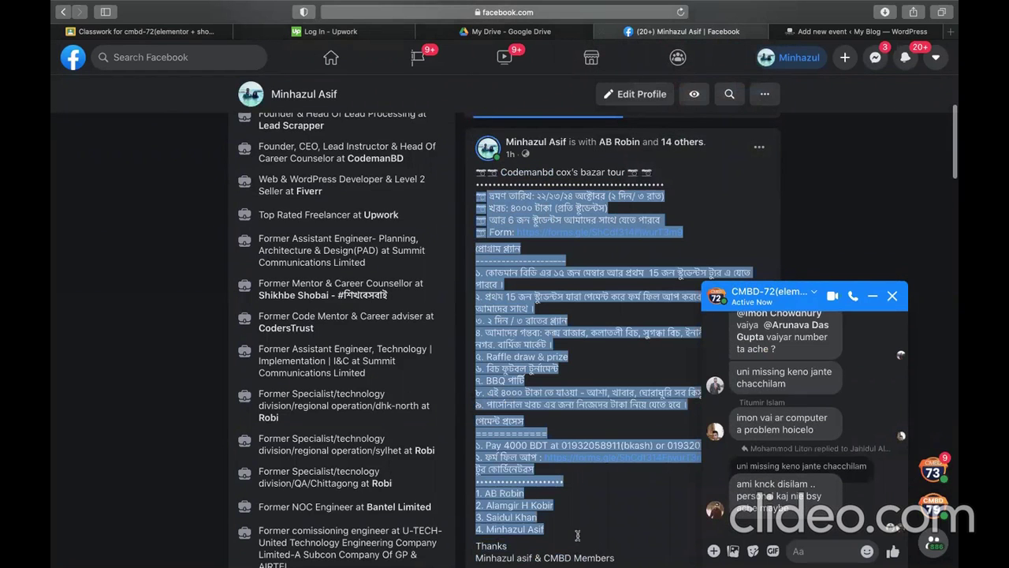
click(852, 33)
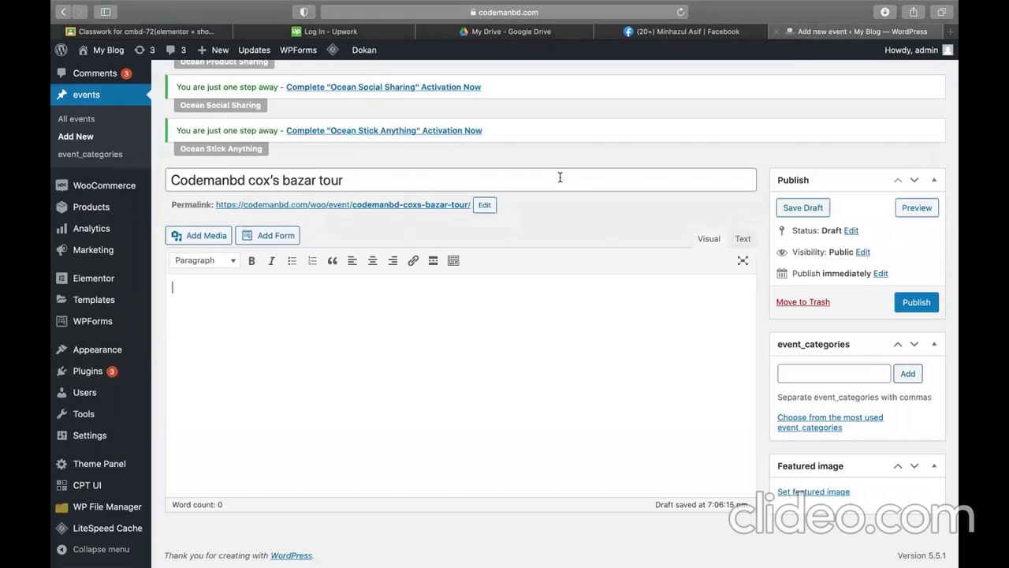
key(super+v)
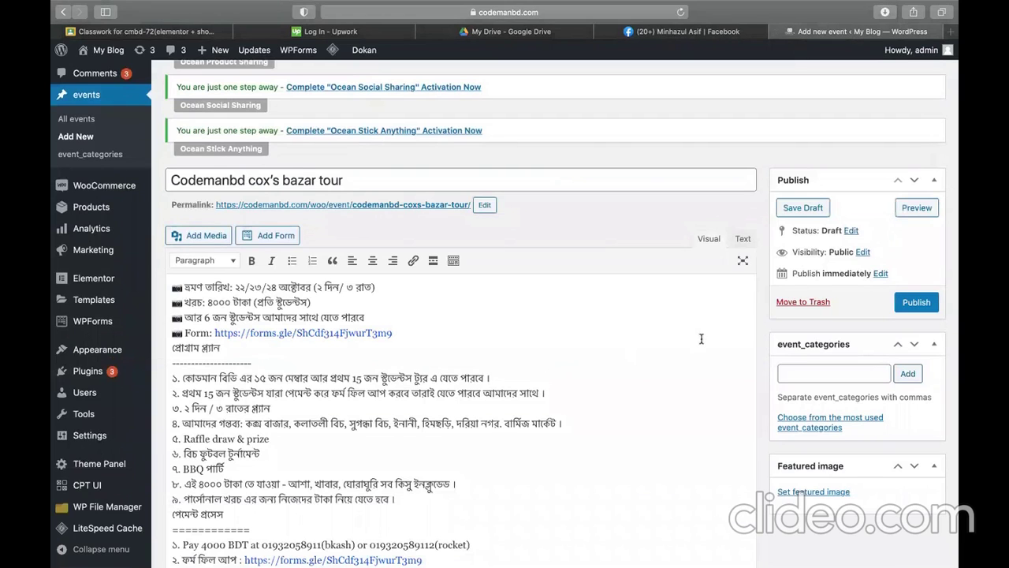
- Open the Facebook tour post's banner image and save it to the computer as "e"
click(682, 32)
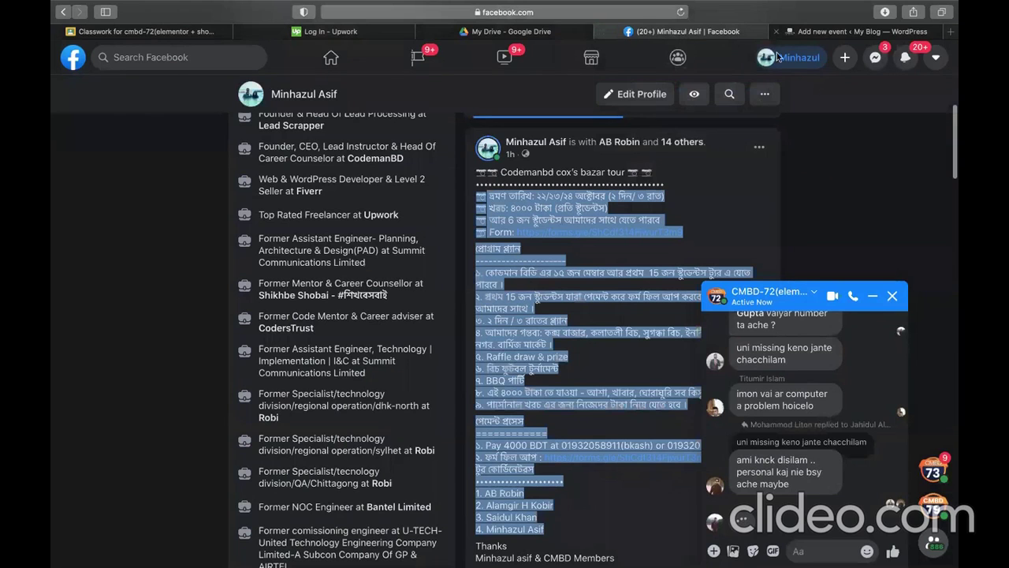
scroll(808, 215, down, 5)
scroll(807, 215, down, 2)
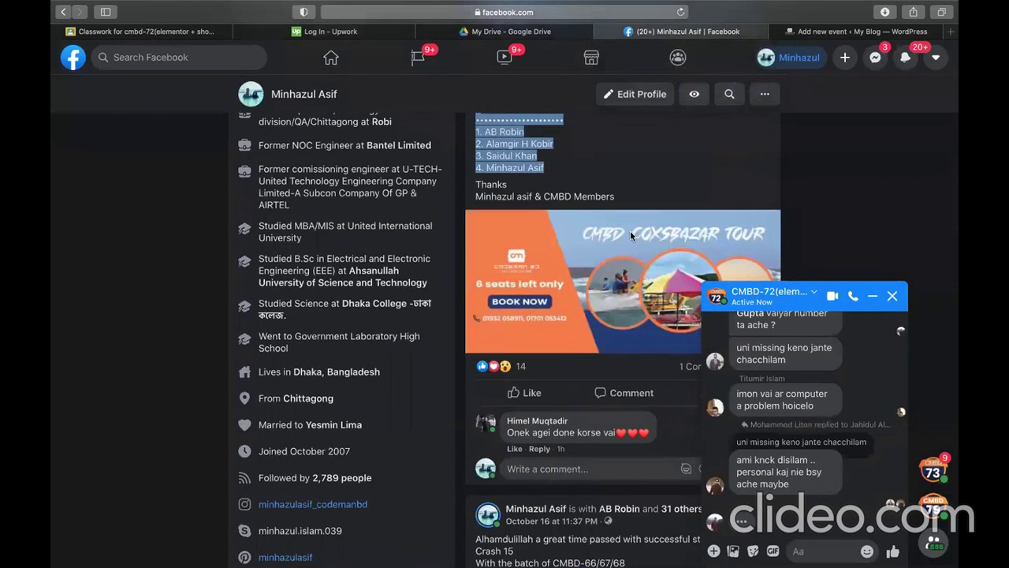
click(630, 237)
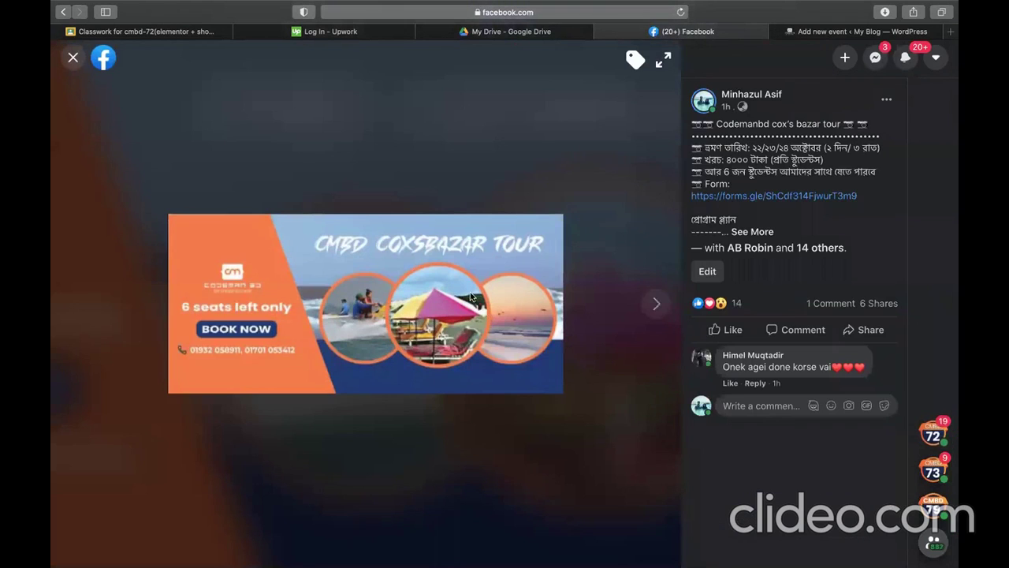
right_click(428, 265)
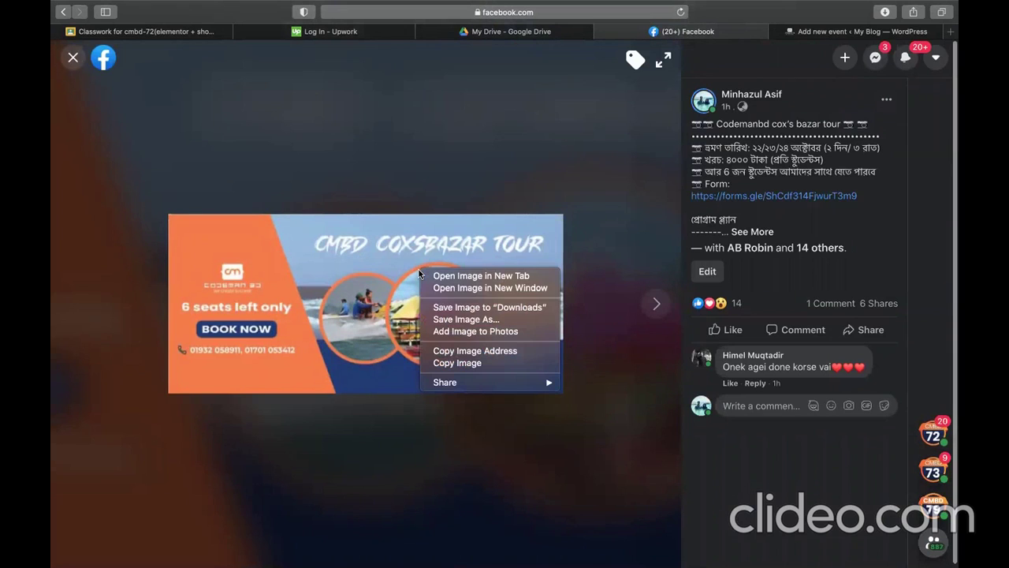
click(446, 319)
text(a)
key(Return)
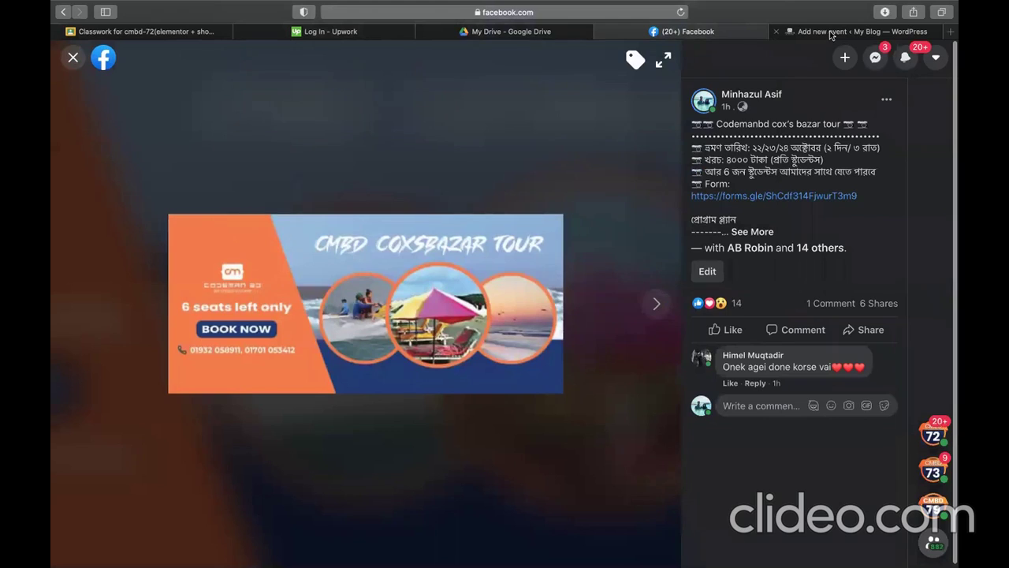
- Upload the saved banner e.jpg in WordPress as the event's featured image, and publish the event
click(832, 33)
click(803, 499)
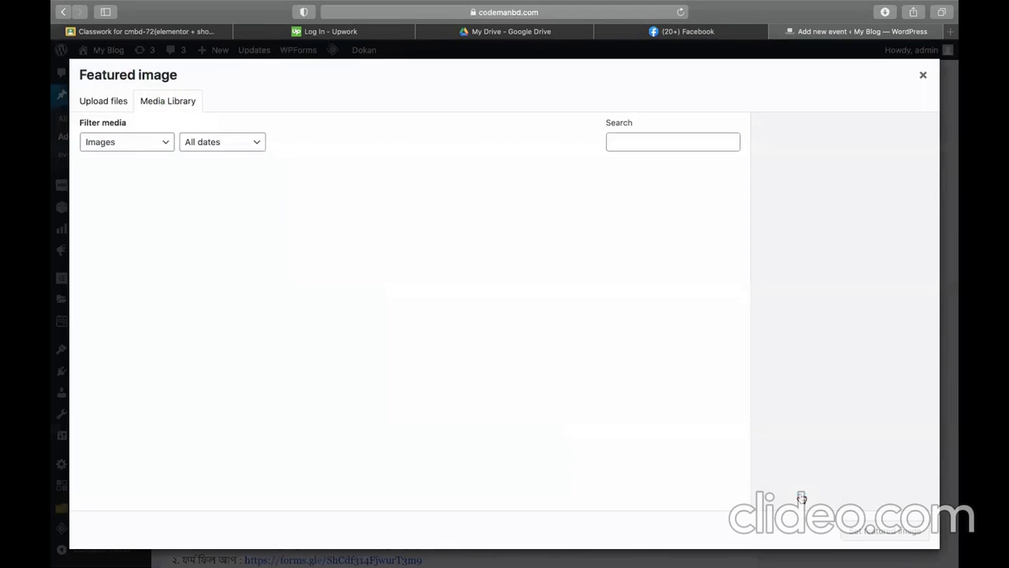
click(119, 102)
click(490, 300)
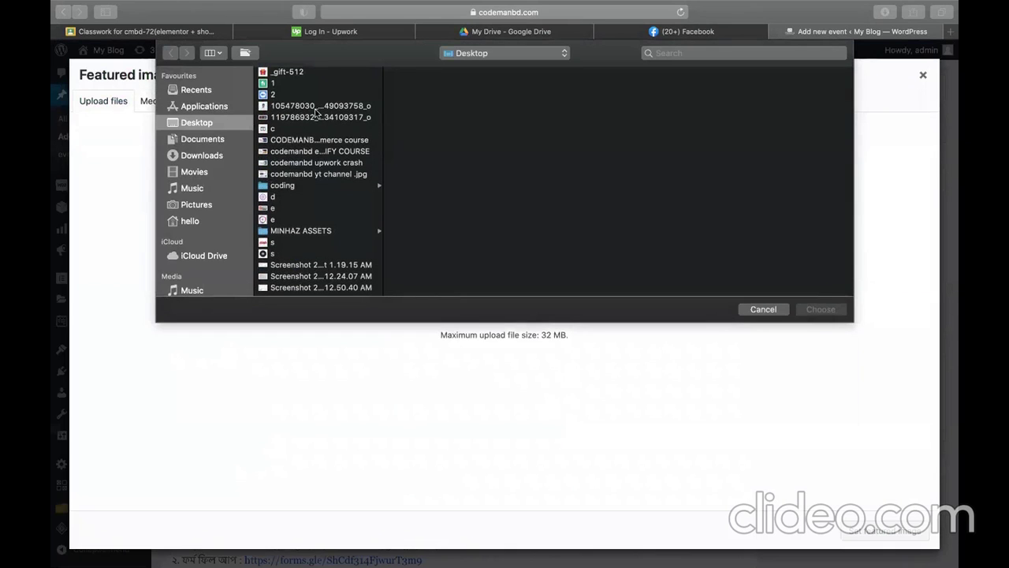
key(e)
key(Return)
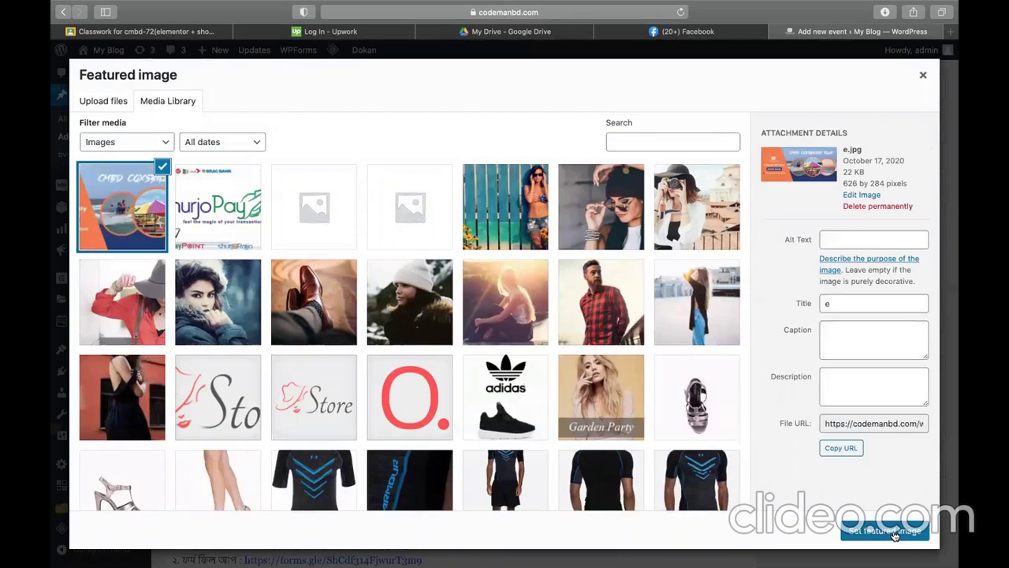
click(895, 535)
click(915, 305)
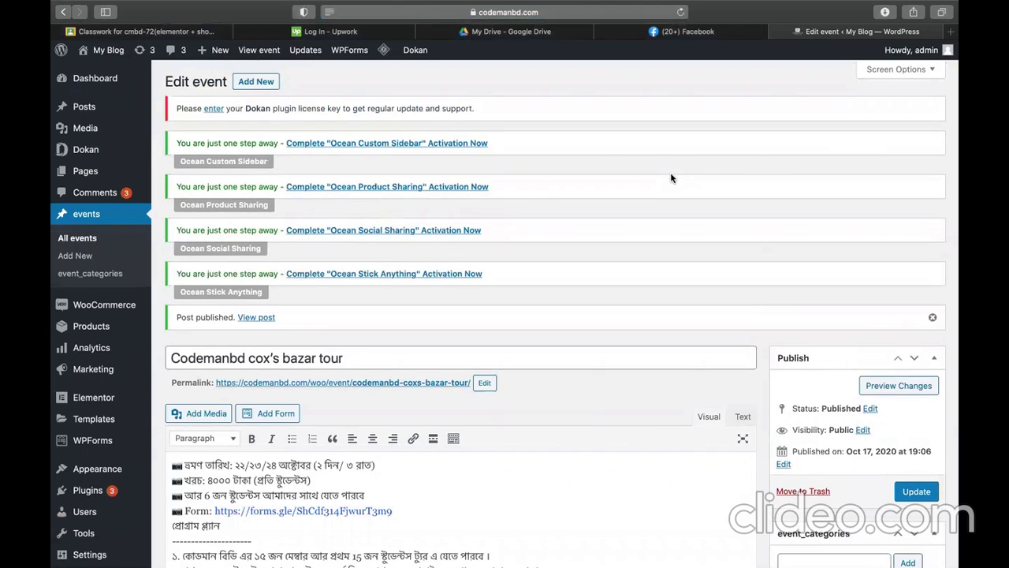
- View the published event on the site and check its title, content and layout
scroll(615, 241, down, 2)
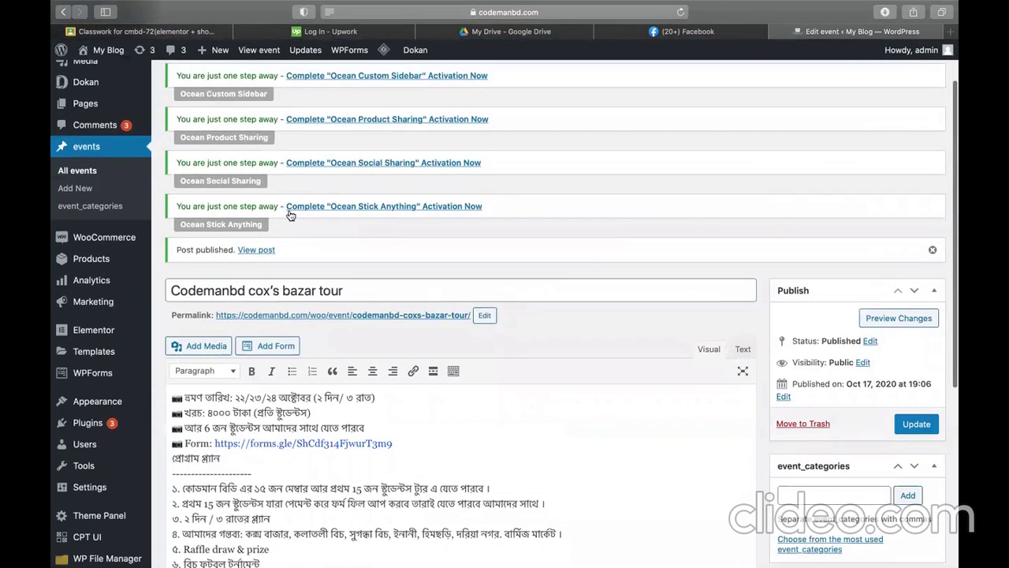
click(331, 319)
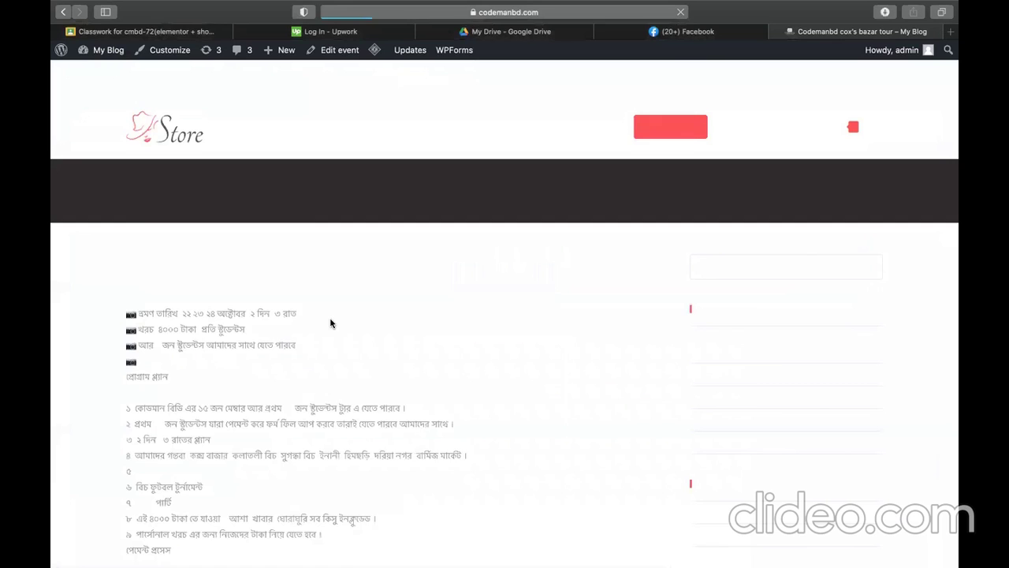
scroll(346, 359, down, 5)
scroll(346, 363, up, 5)
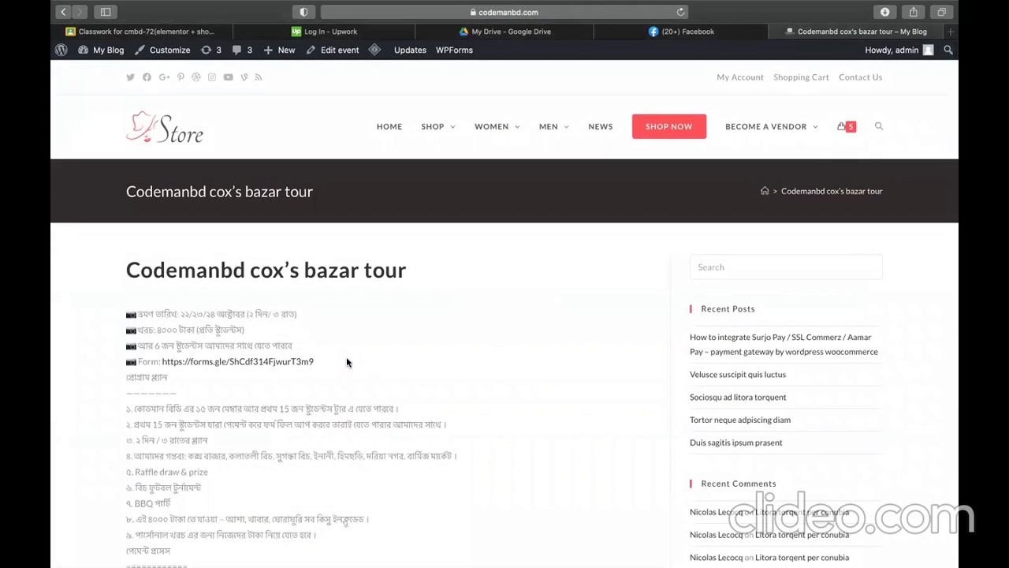
scroll(240, 407, down, 5)
scroll(240, 407, up, 5)
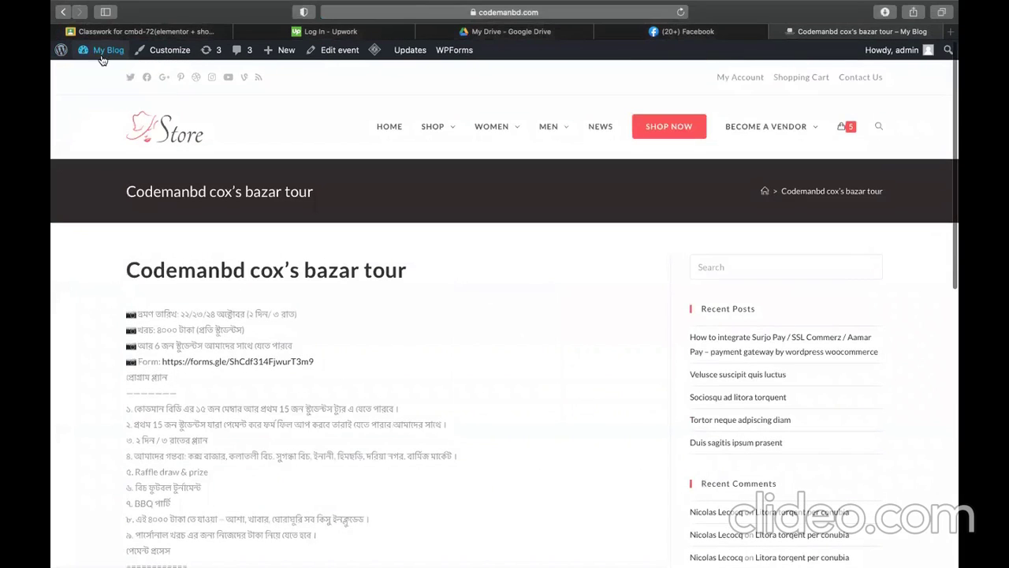
- Return to the dashboard and review the settings available when adding a post type in CPT UI
click(99, 72)
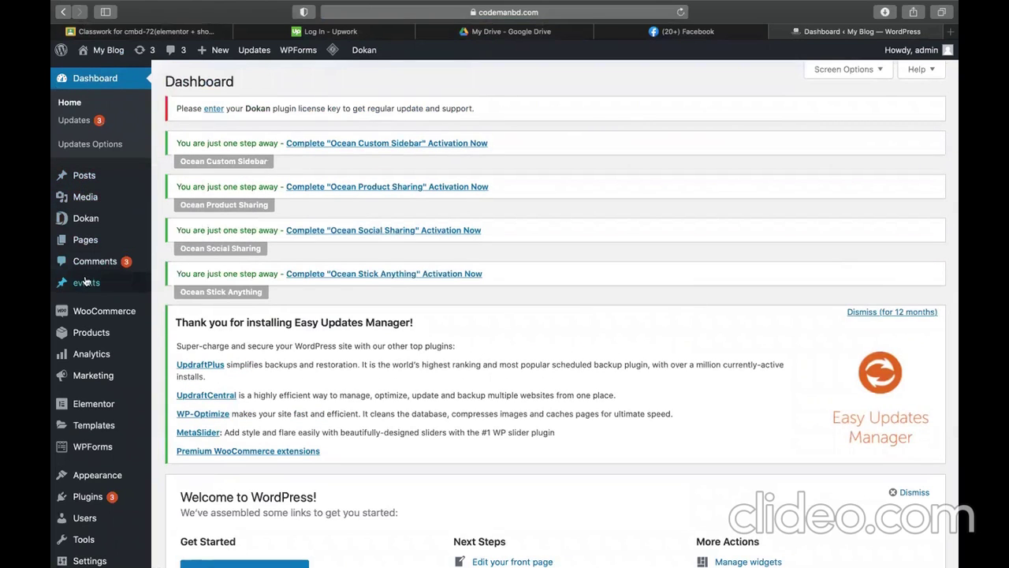
mouse_move(85, 287)
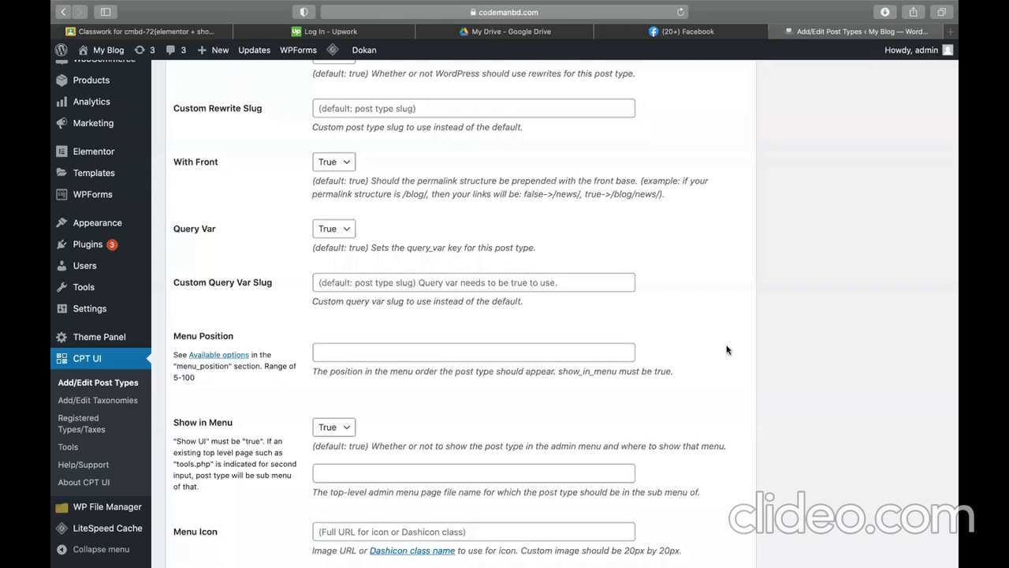
scroll(699, 355, up, 10)
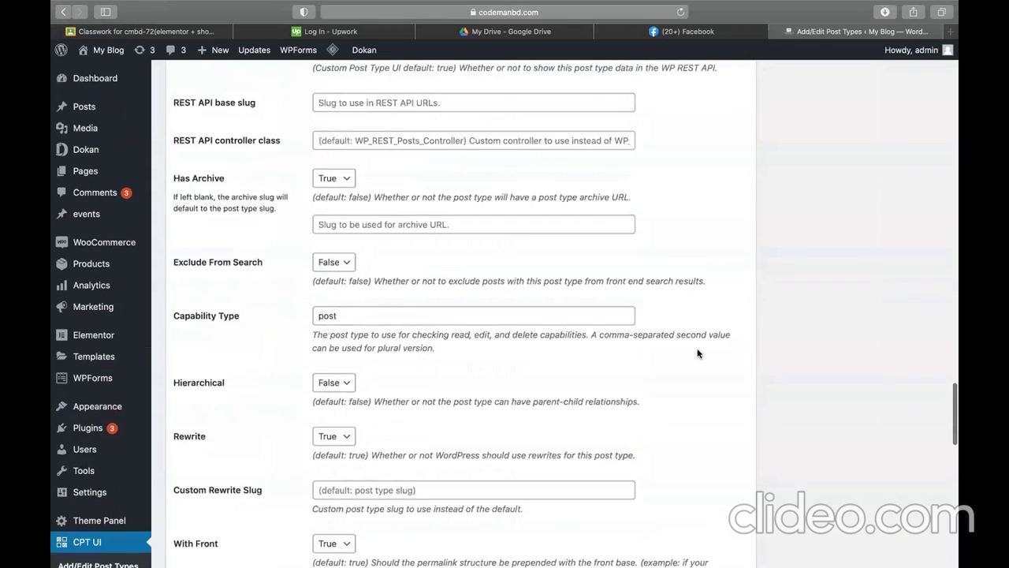
scroll(697, 353, down, 1)
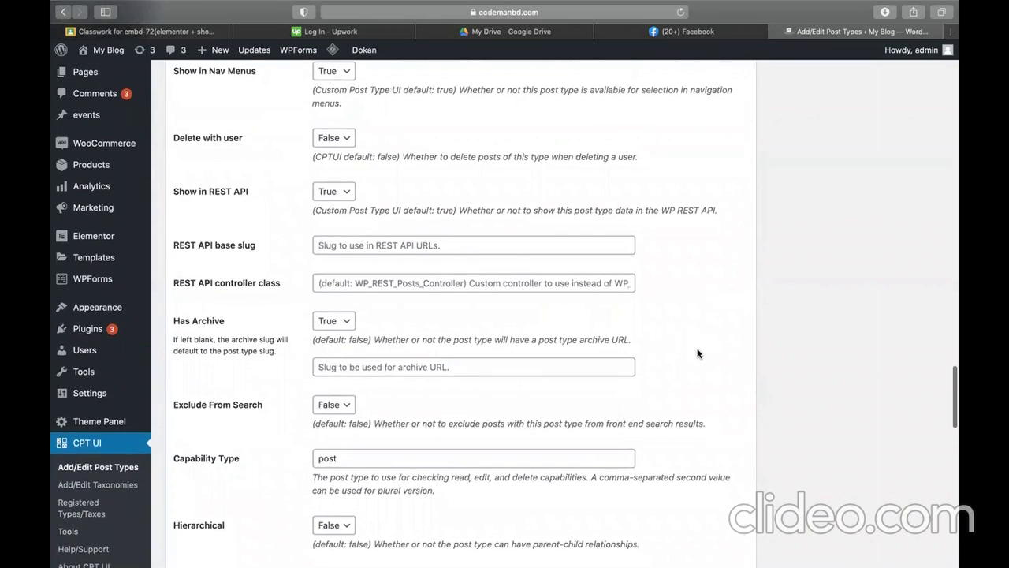
scroll(473, 394, up, 15)
scroll(235, 442, down, 6)
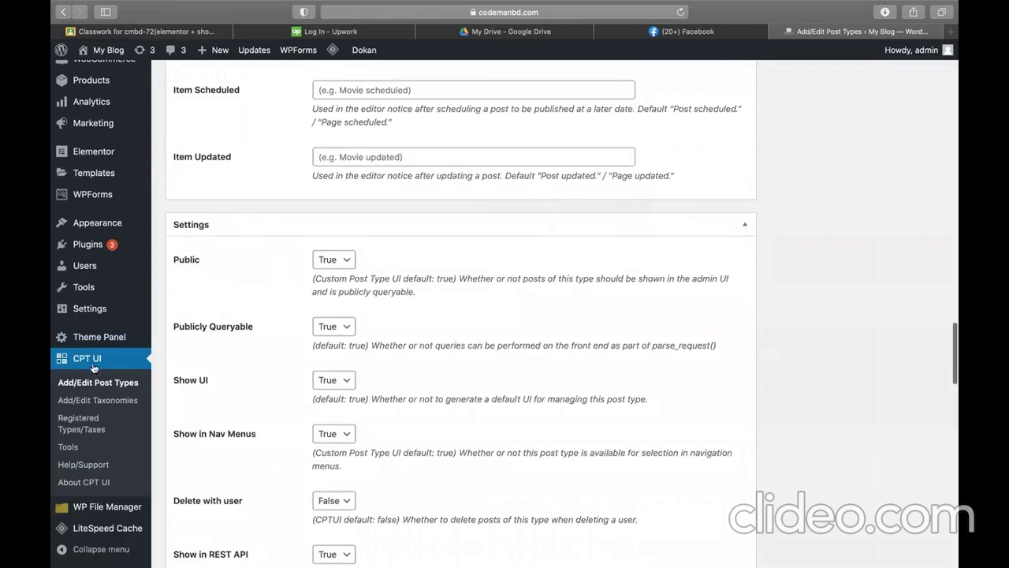
- Look through the events post type's basic settings and label fields in its CPT UI edit form
scroll(469, 275, up, 15)
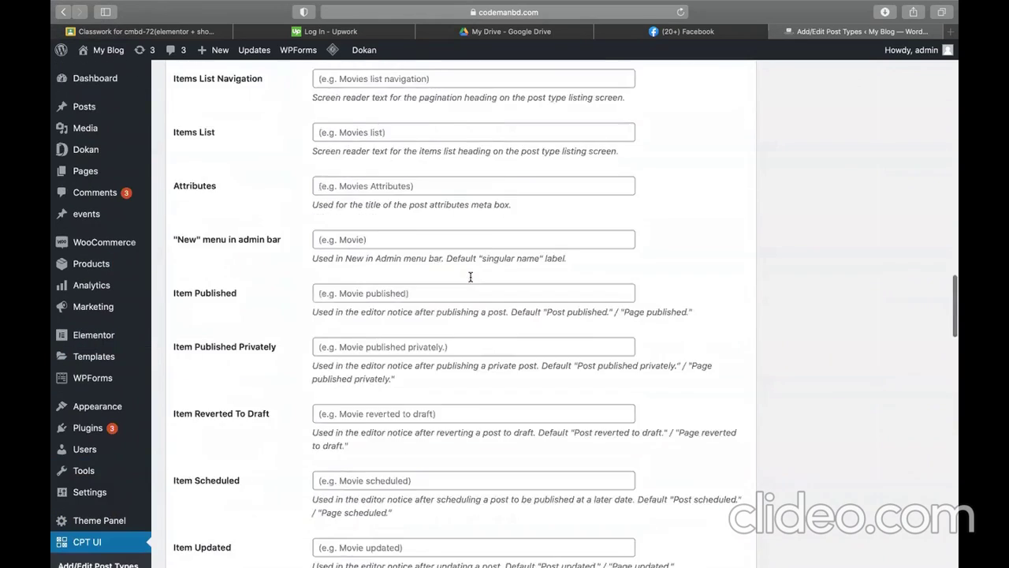
scroll(469, 277, up, 15)
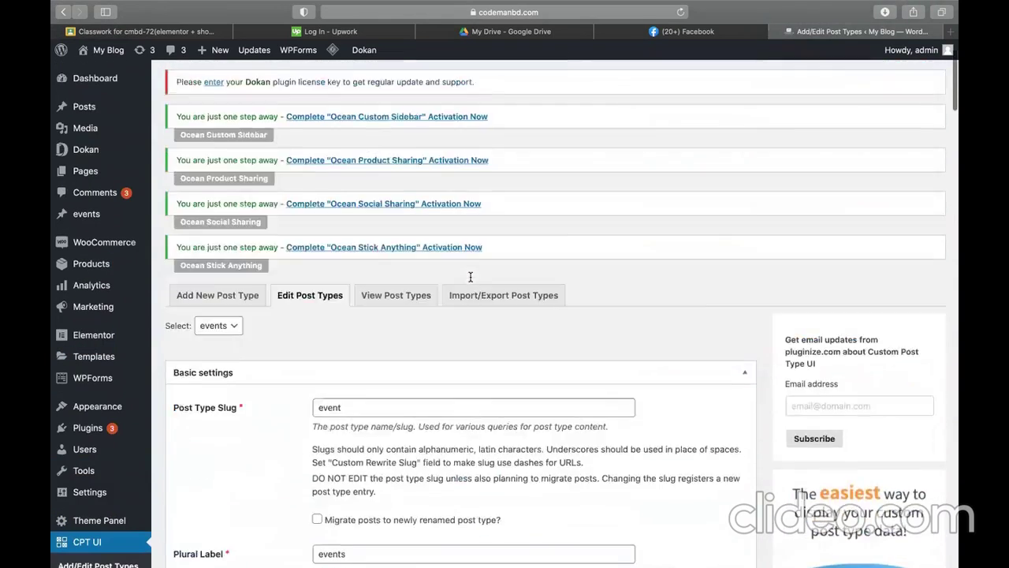
click(321, 363)
scroll(302, 448, down, 3)
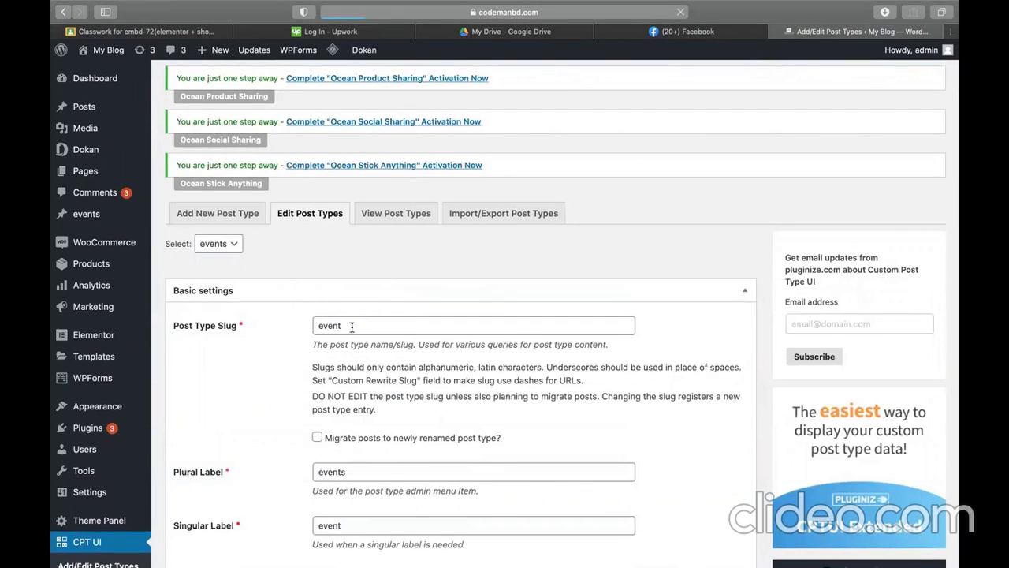
scroll(351, 326, down, 20)
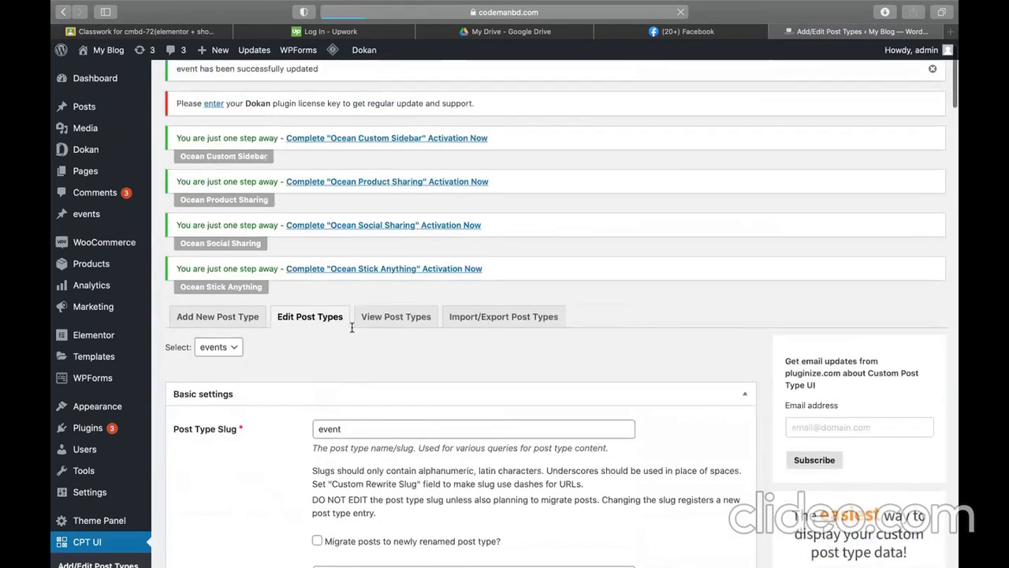
scroll(351, 326, down, 20)
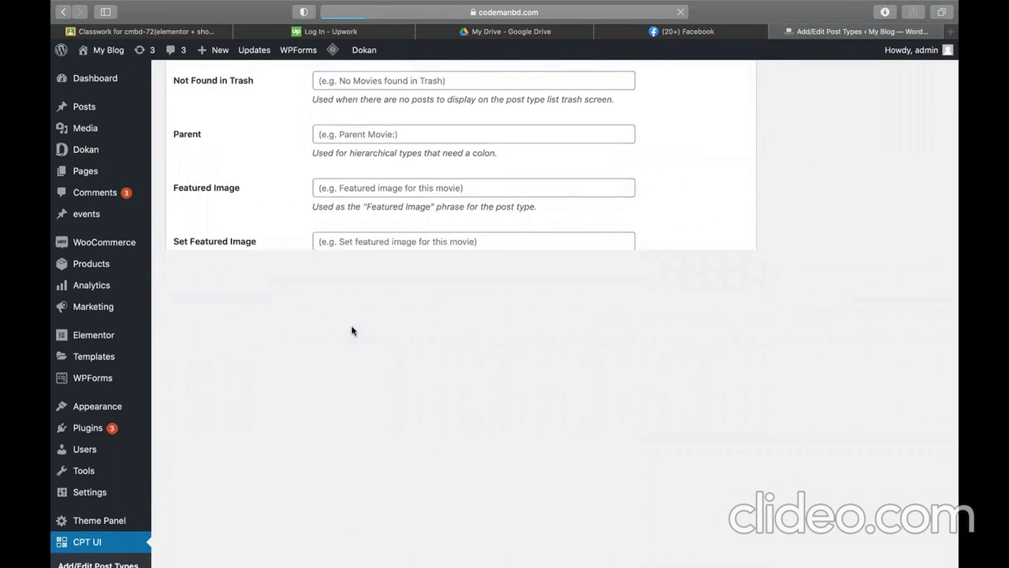
- Search the post type edit form for "has" to locate the Has Archive setting
scroll(352, 331, up, 5)
key(super+f)
text(Nas)
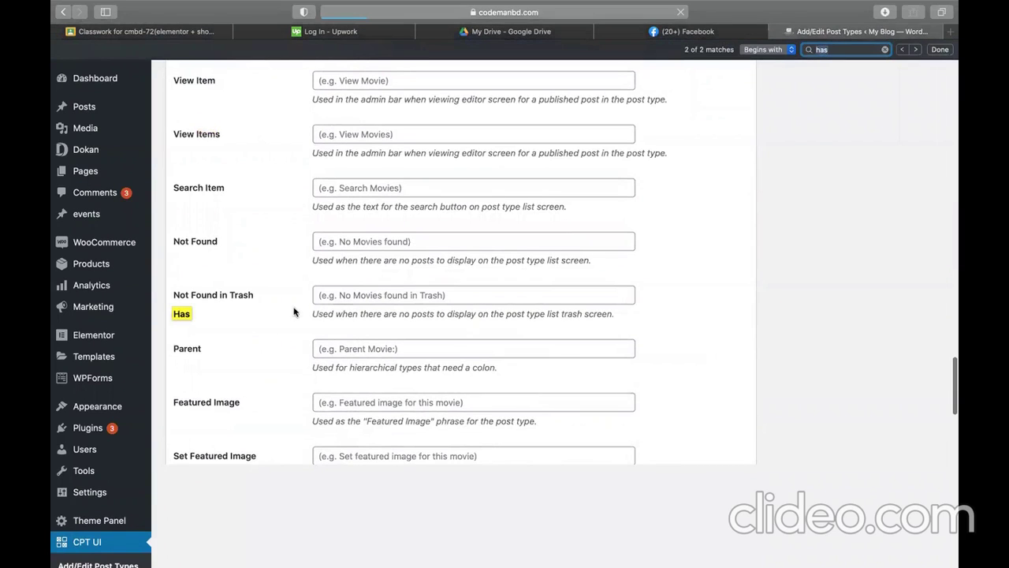
click(272, 293)
scroll(295, 295, up, 5)
scroll(297, 297, down, 5)
scroll(296, 297, up, 5)
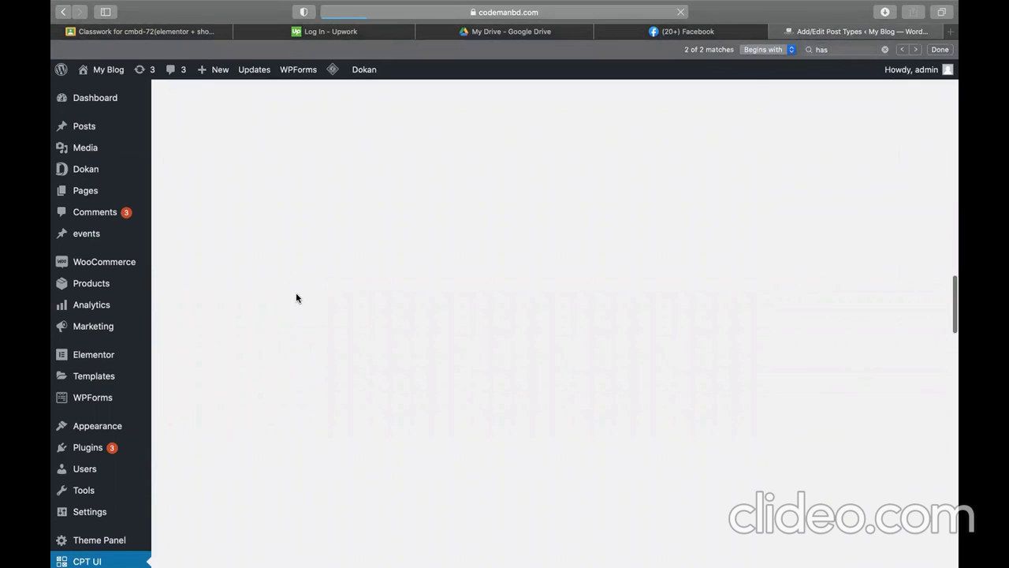
scroll(296, 297, up, 10)
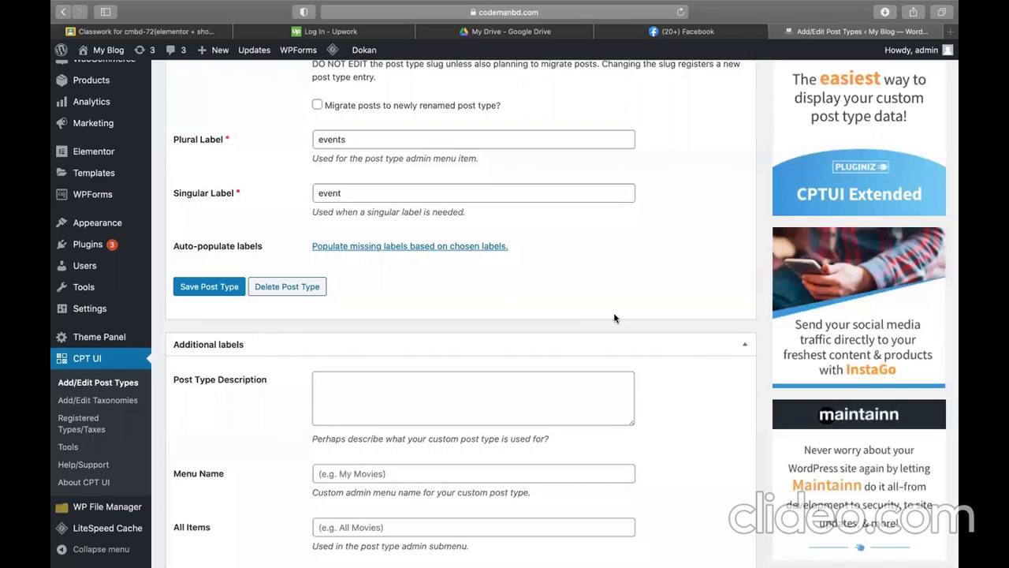
scroll(615, 317, up, 6)
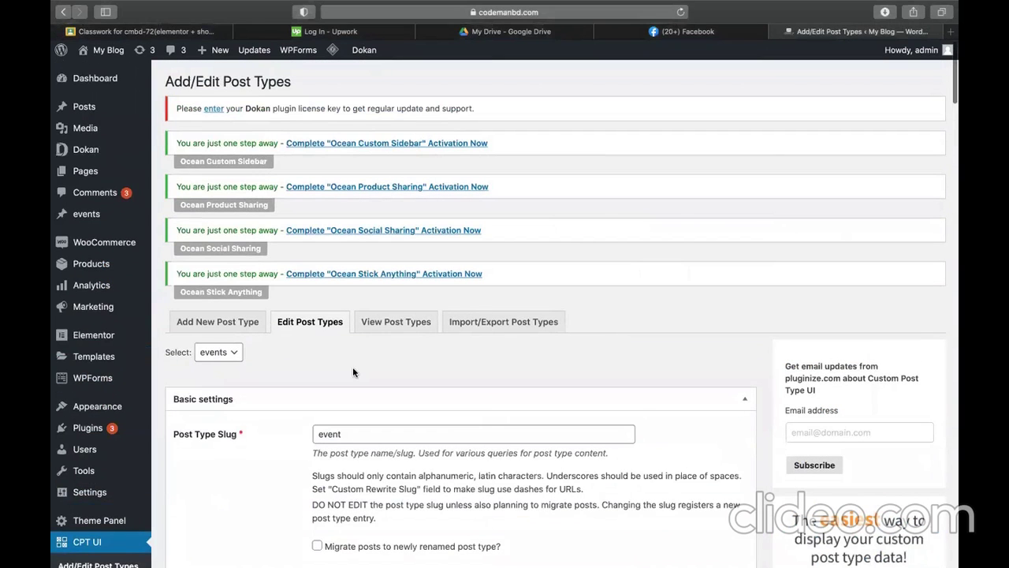
- Find the Has Archive setting of the events post type and set it to True
key(super+f)
text(has)
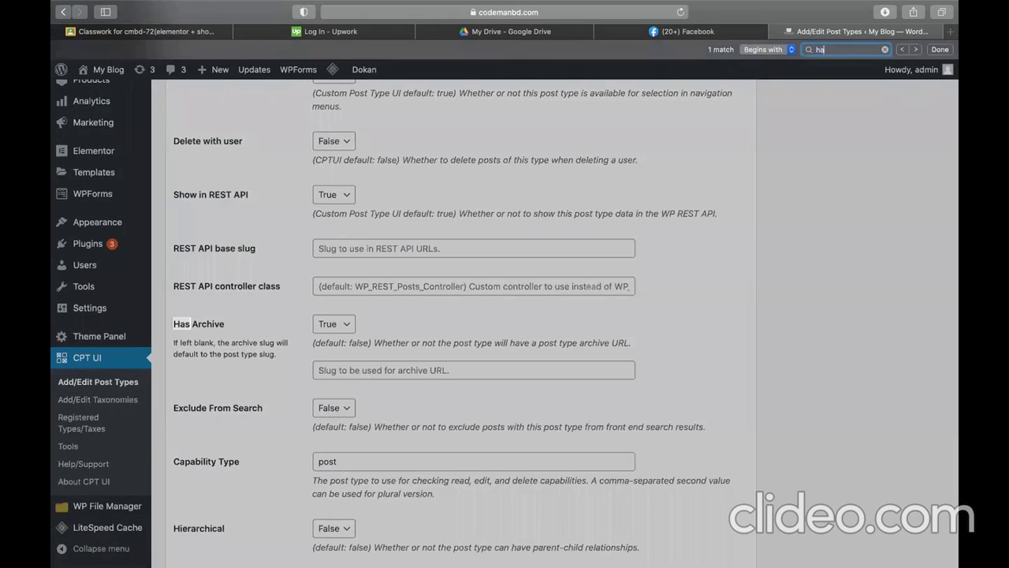
click(329, 324)
click(343, 324)
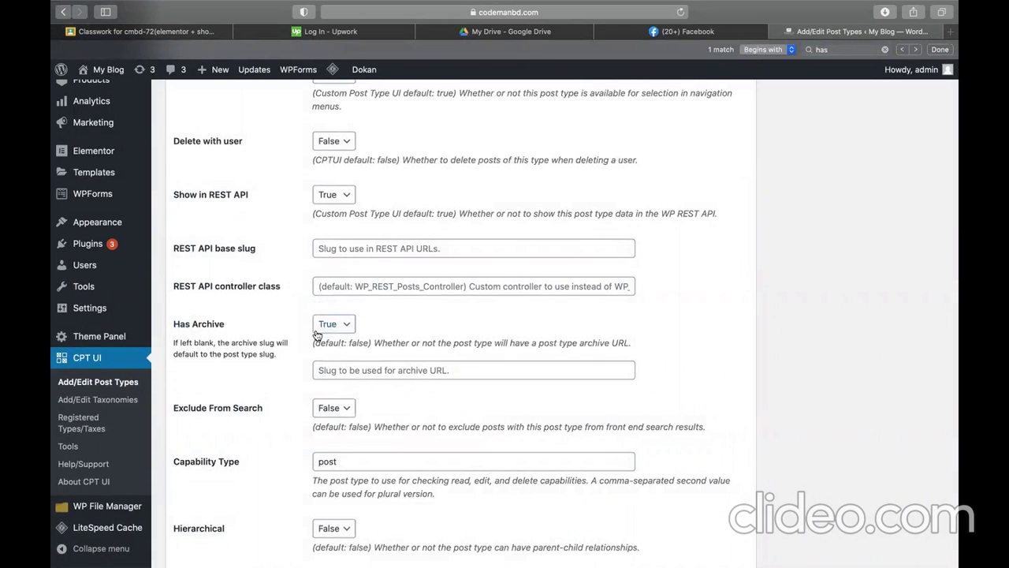
- Enable Comments among the events post type's supported features and save the post type
scroll(318, 336, down, 5)
scroll(381, 359, up, 15)
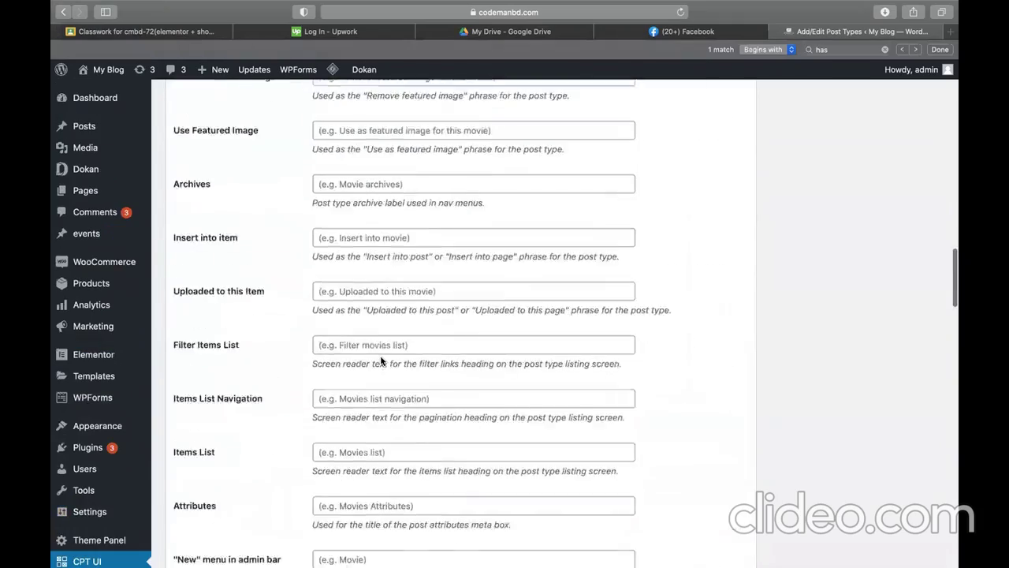
scroll(381, 359, down, 20)
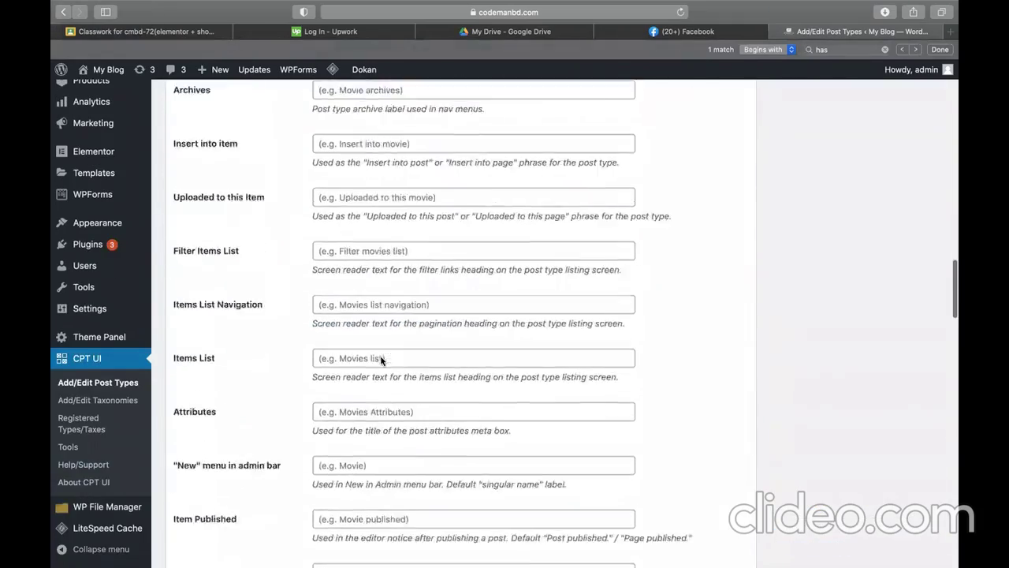
scroll(381, 359, down, 15)
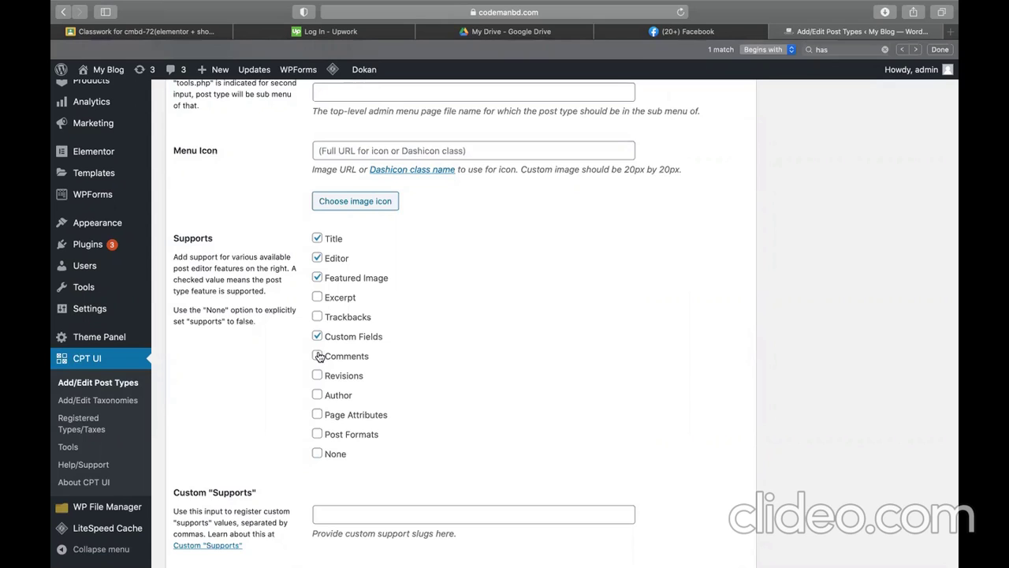
click(317, 356)
scroll(496, 349, down, 5)
click(227, 509)
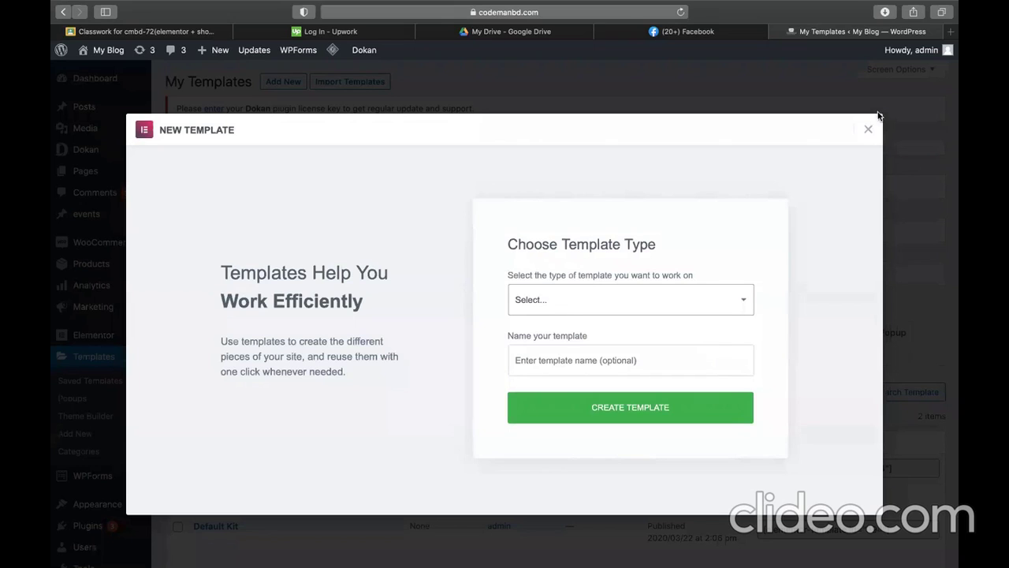
- Try to create an Elementor template of type Archive named "event archive", and return to the template list
click(868, 129)
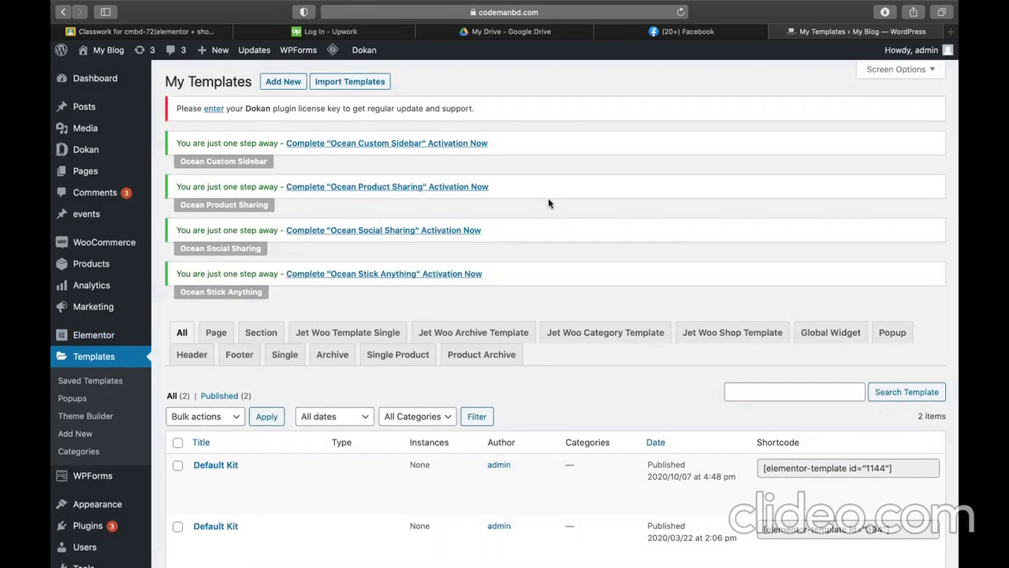
mouse_move(229, 544)
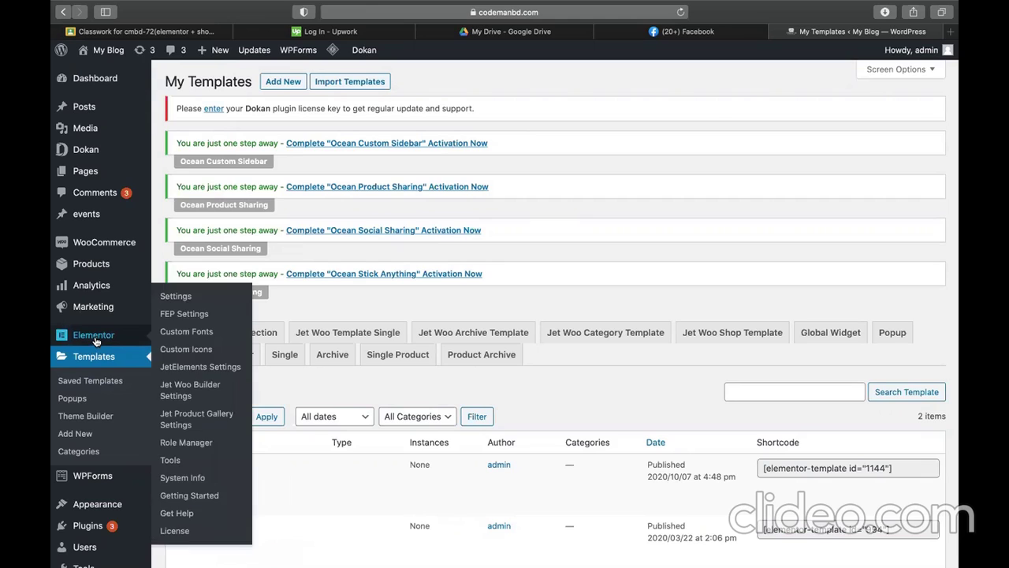
mouse_move(98, 345)
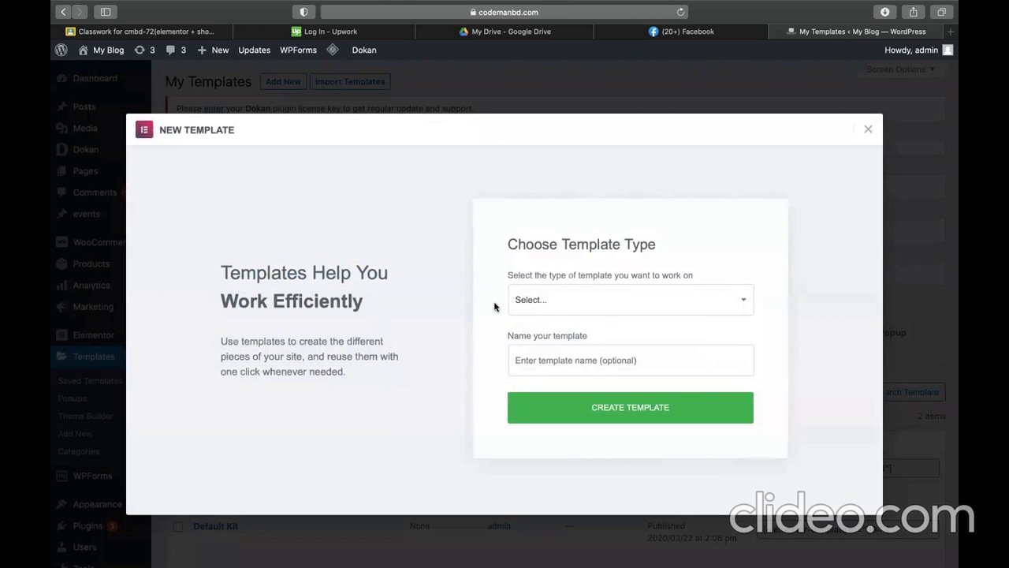
click(562, 297)
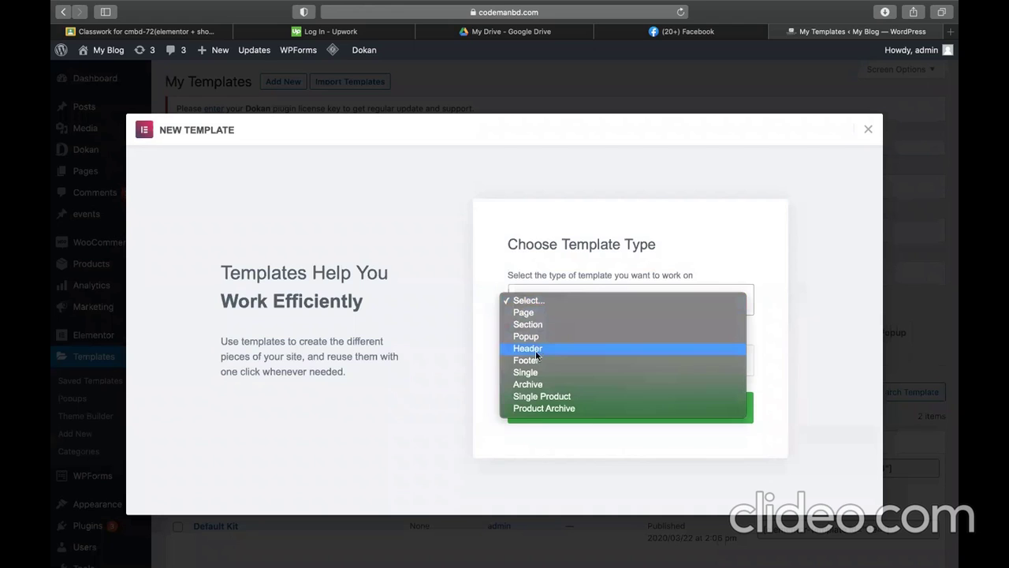
click(533, 387)
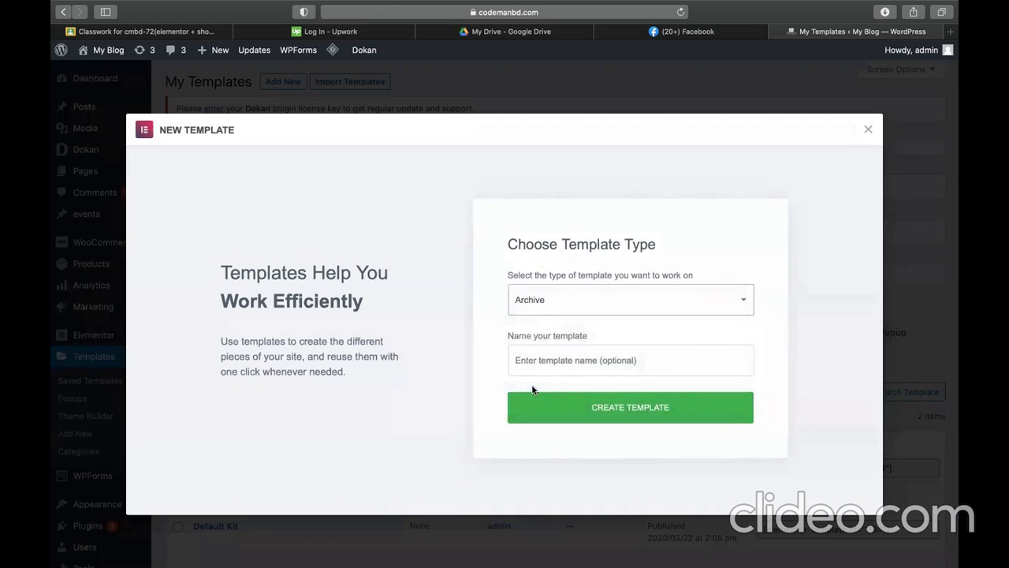
click(560, 365)
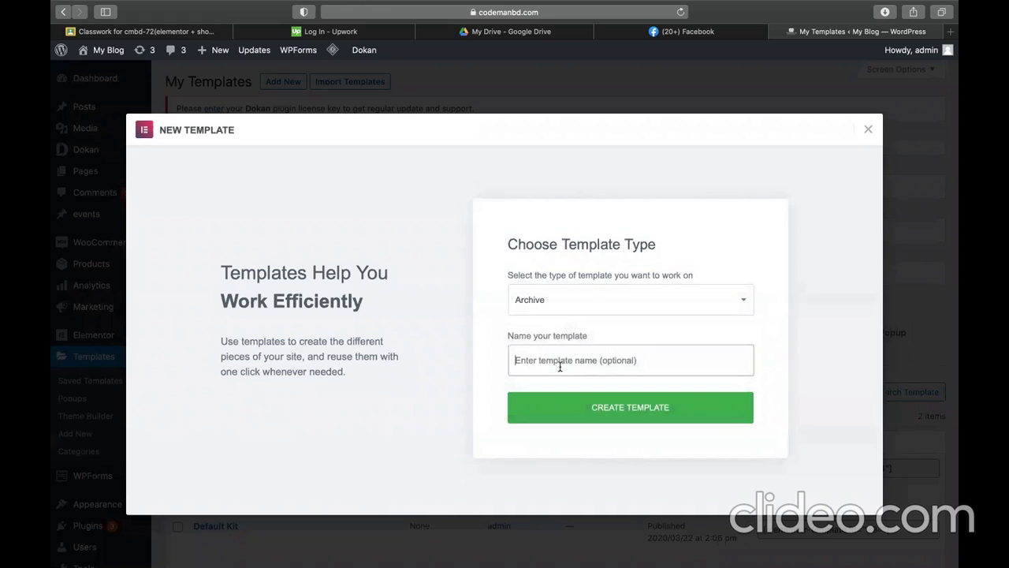
text(event archive)
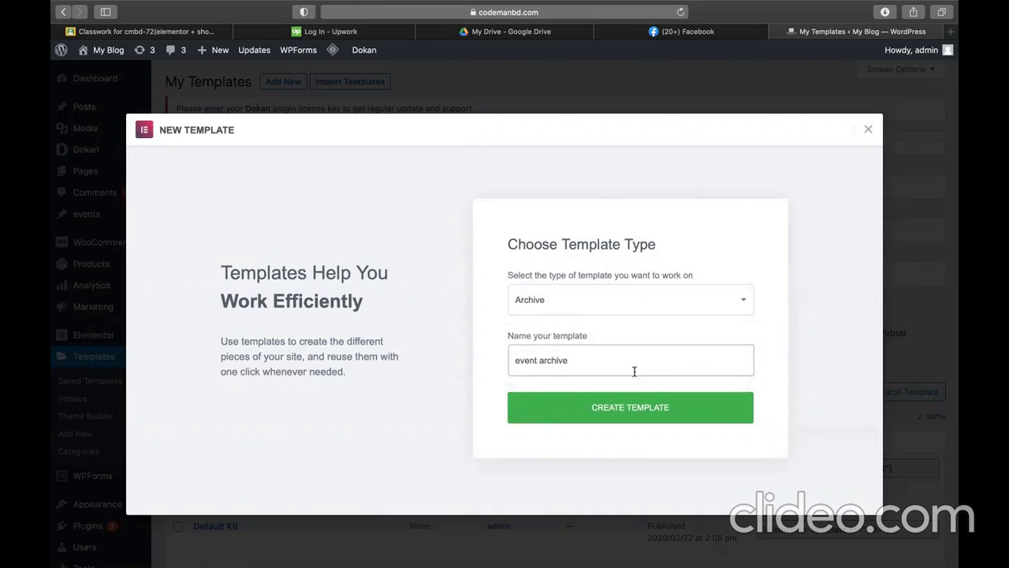
click(596, 412)
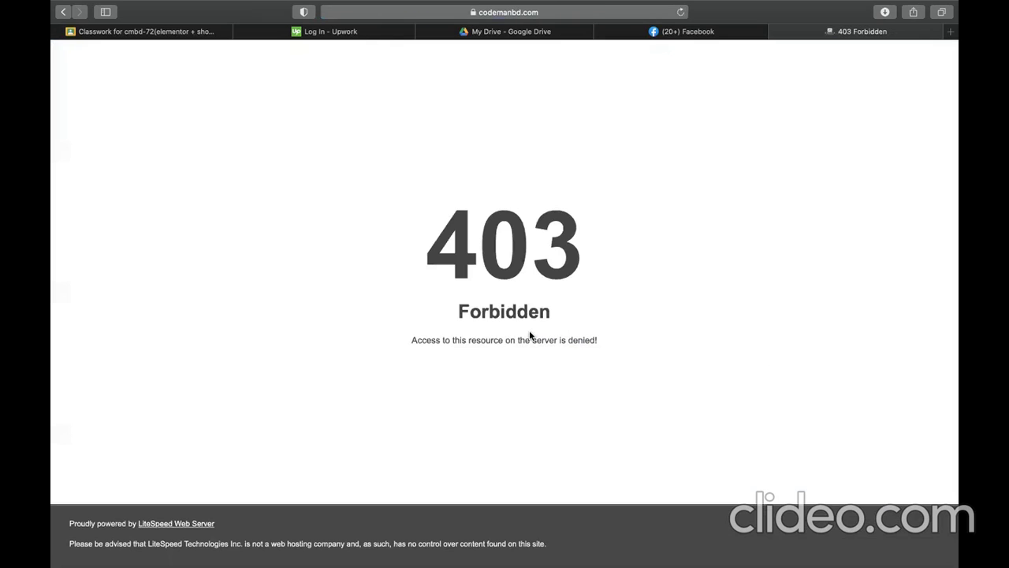
click(63, 13)
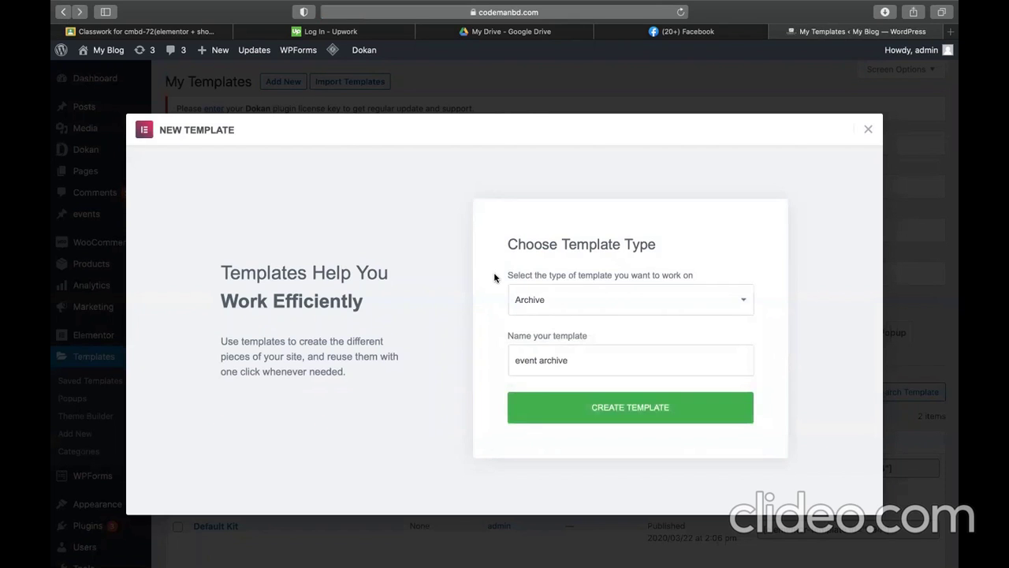
click(865, 131)
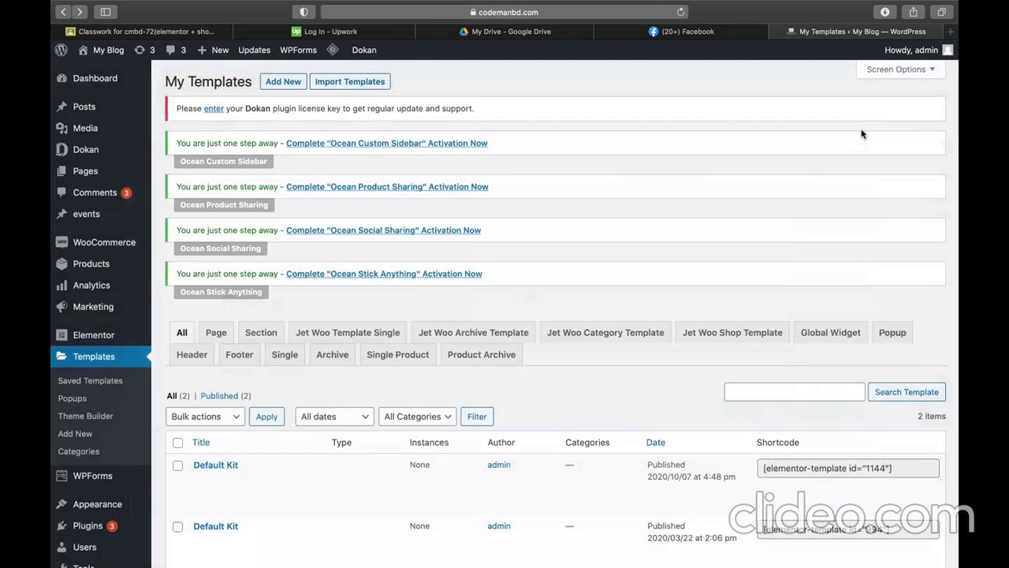
- Enable Products, events and My Library as Elementor post types in the general settings and save the changes
mouse_move(136, 340)
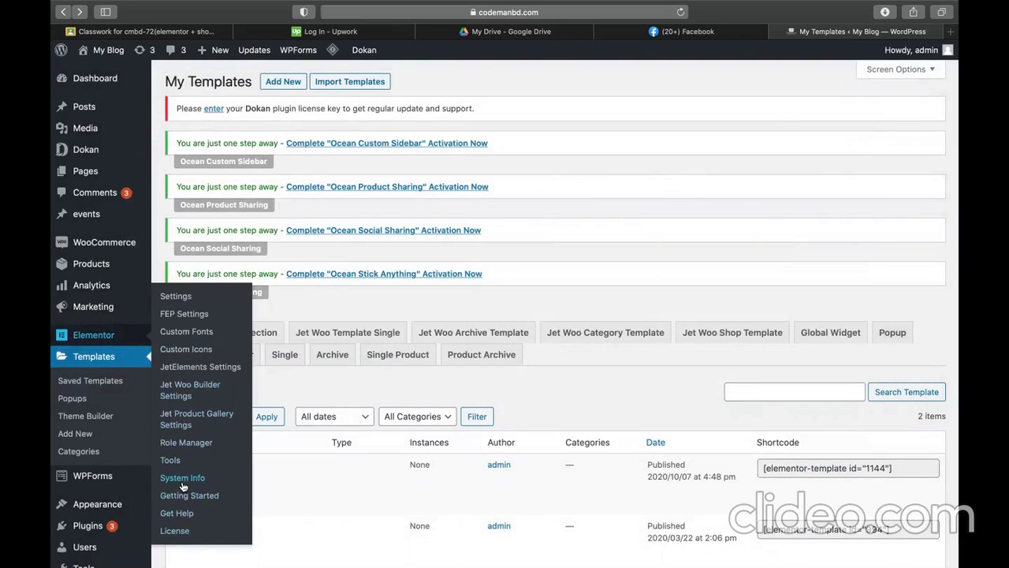
click(177, 297)
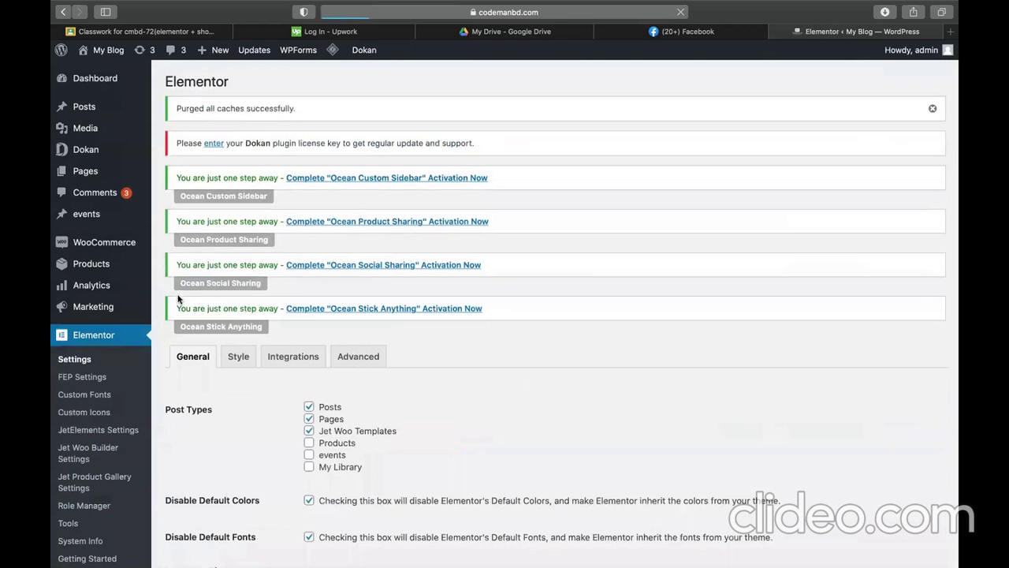
click(308, 442)
click(308, 455)
click(309, 467)
scroll(428, 451, down, 5)
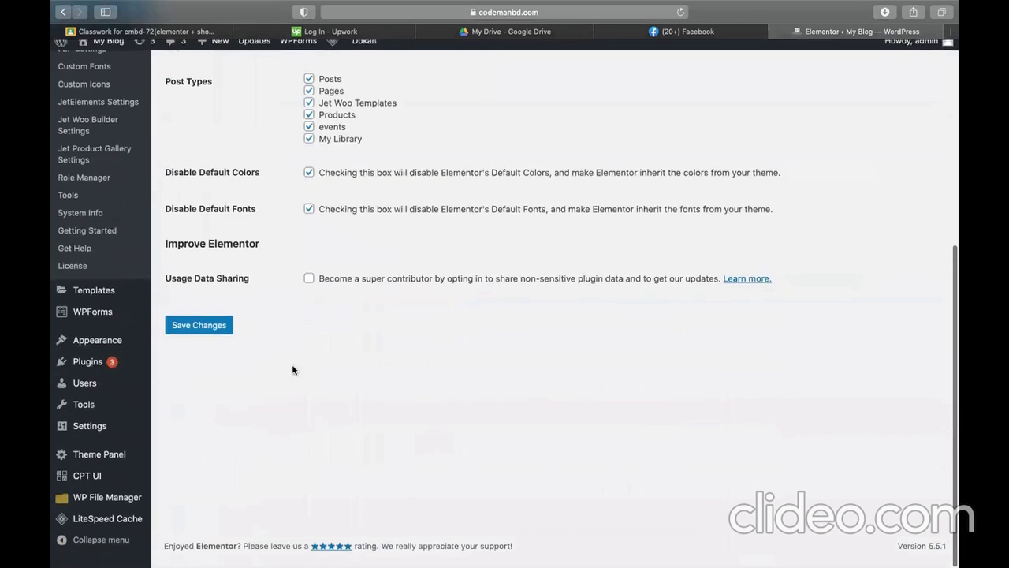
click(197, 338)
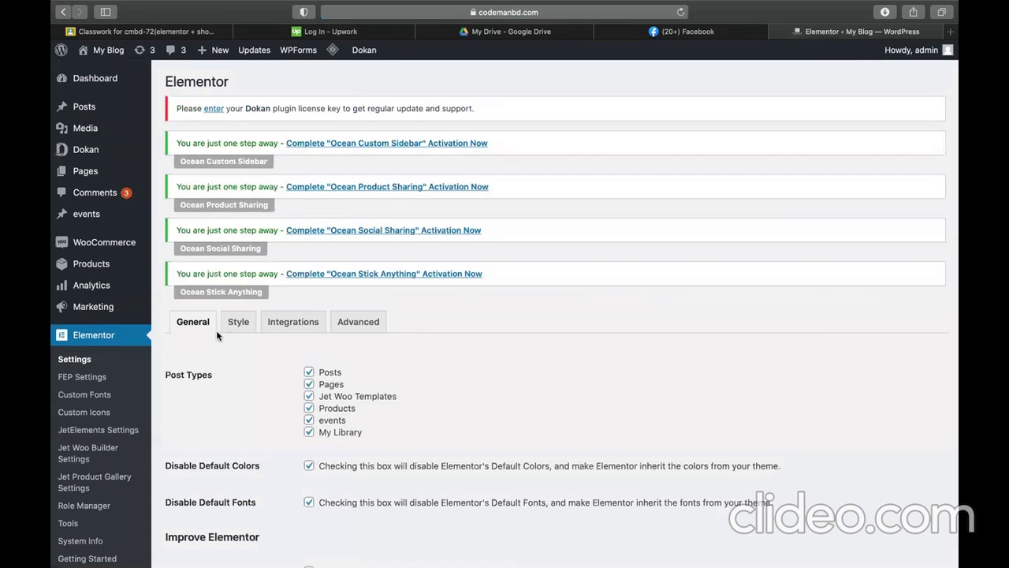
scroll(217, 336, down, 4)
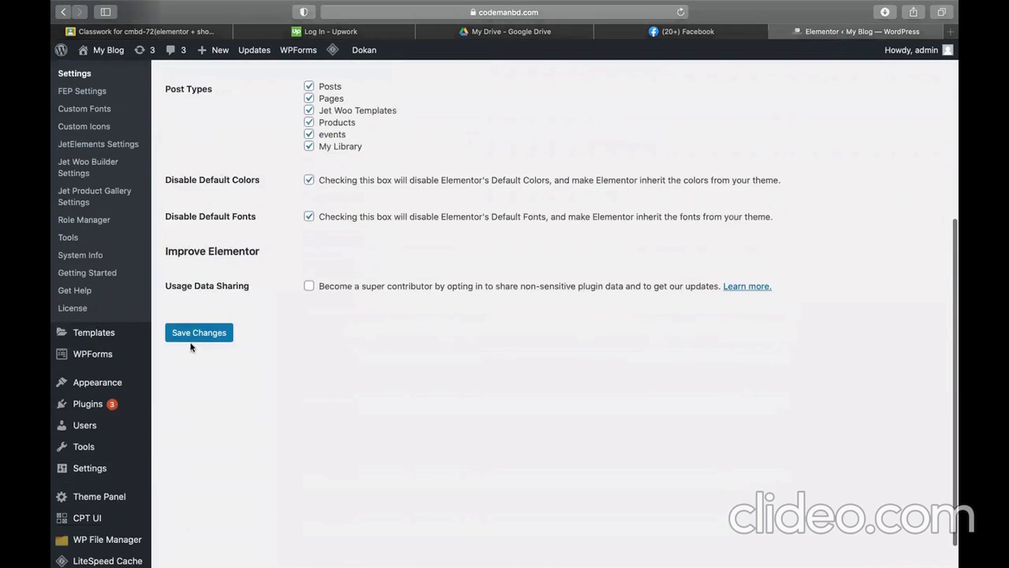
- Create a new Elementor template of type Archive named "ev archive"
mouse_move(150, 354)
mouse_move(130, 335)
click(170, 389)
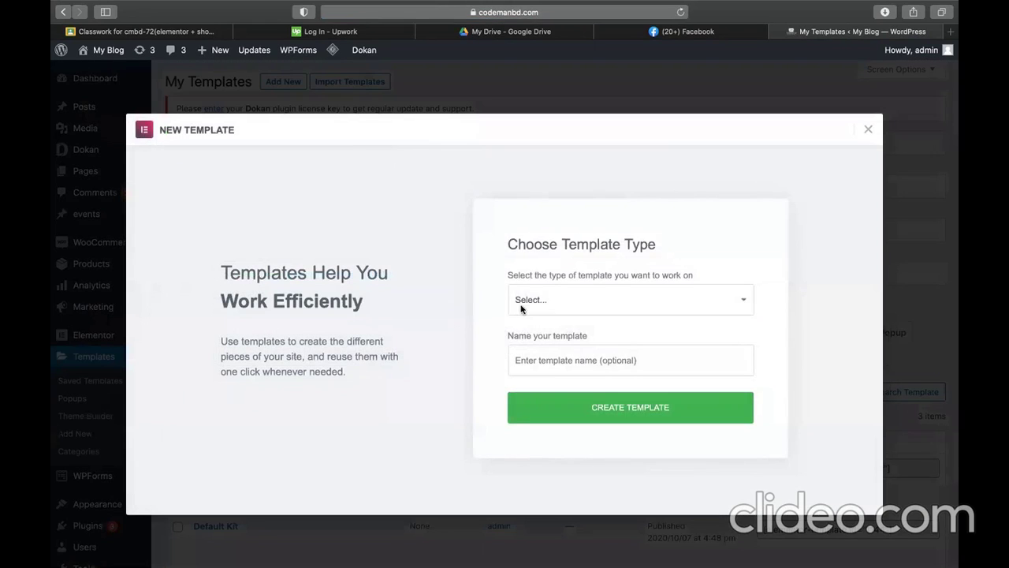
click(521, 310)
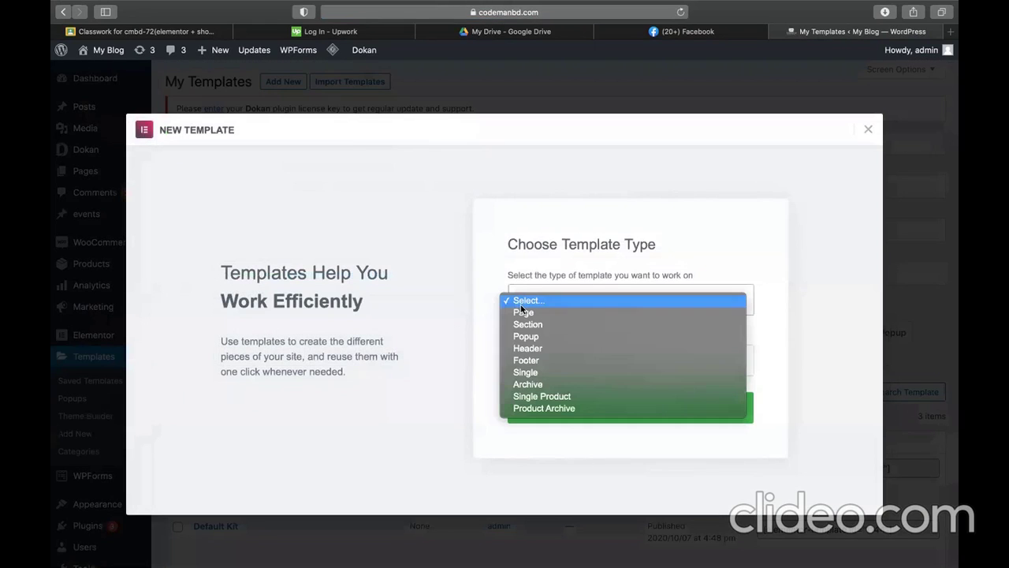
click(543, 381)
click(568, 368)
text(event arc hive)
click(541, 360)
key(BackSpace)
click(579, 397)
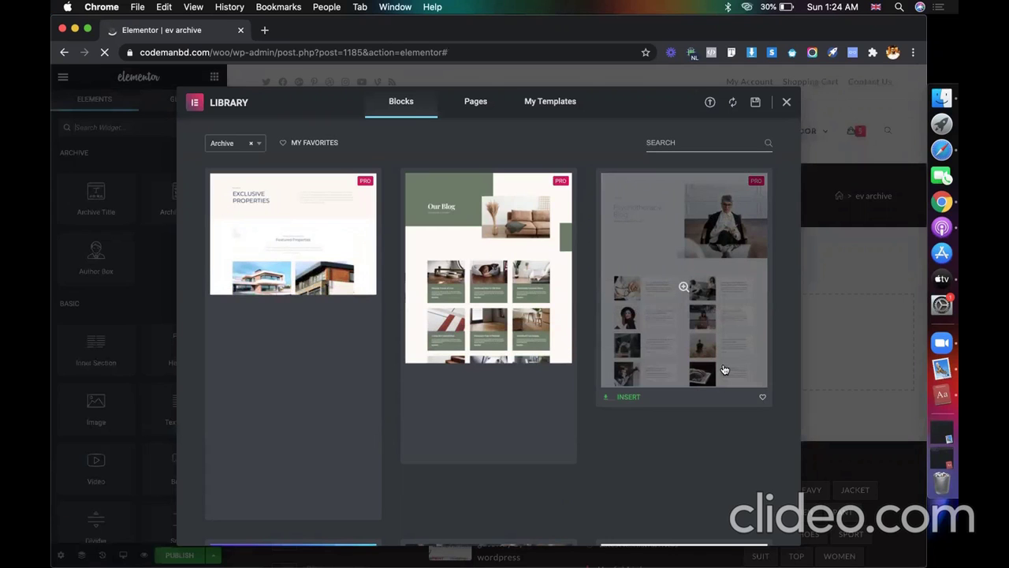
- Try to insert the three-column Archives block from the template library, starting the library connection it requires
scroll(621, 451, down, 1)
scroll(621, 454, down, 5)
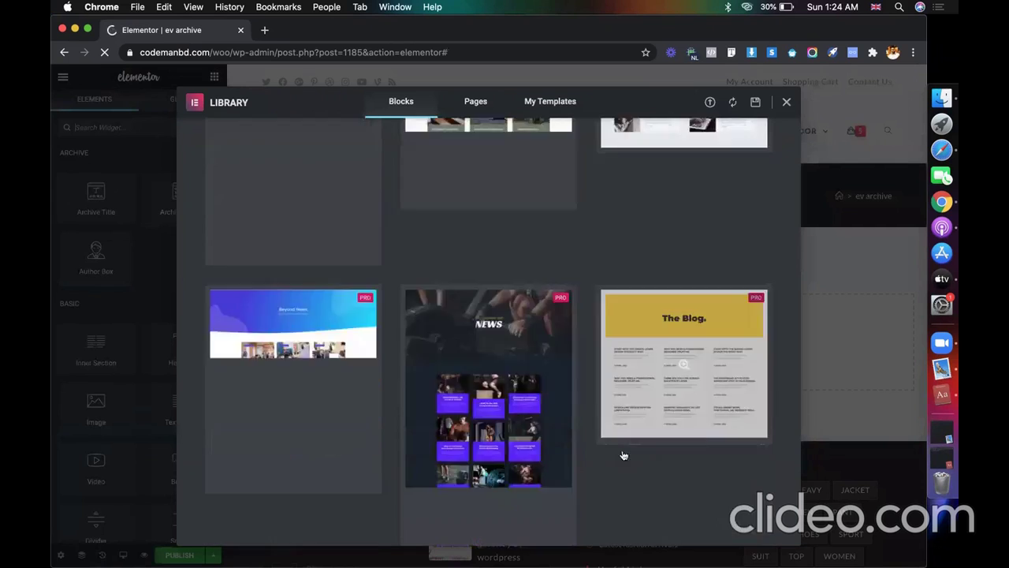
scroll(623, 455, down, 3)
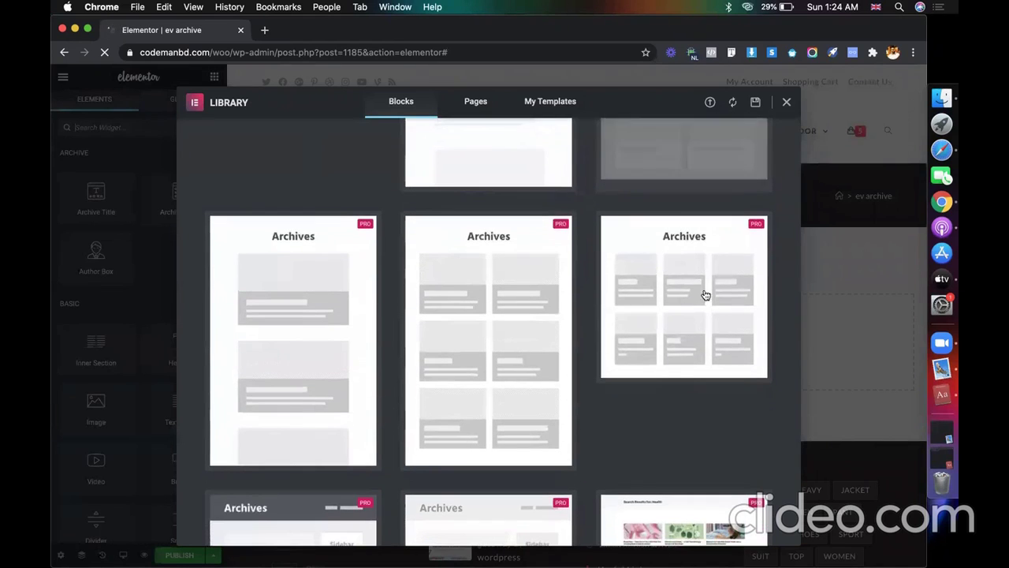
click(631, 375)
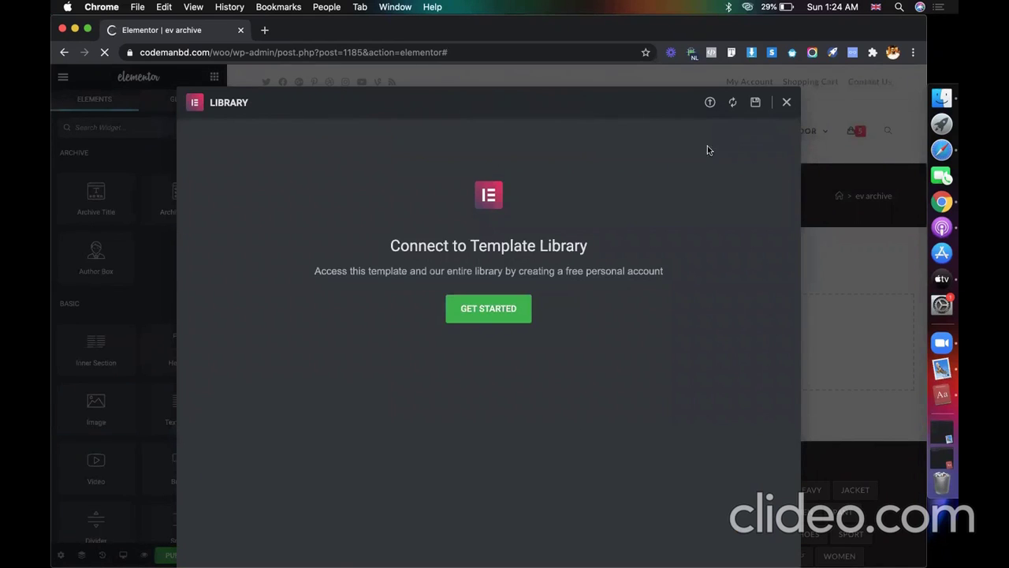
click(522, 308)
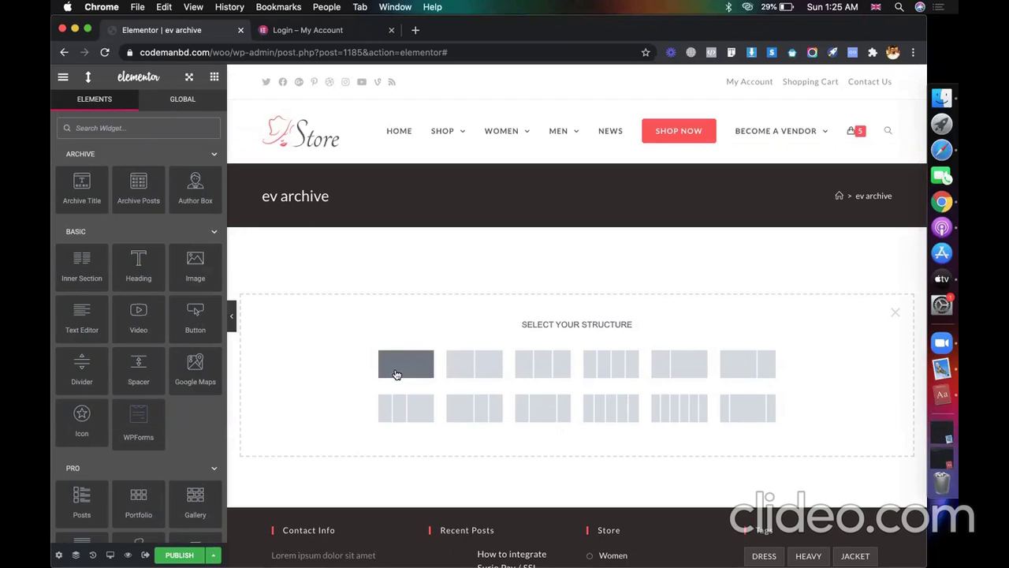
- Add an Archive Title widget to the template and an Archive Posts widget below it
drag(85, 193, 572, 322)
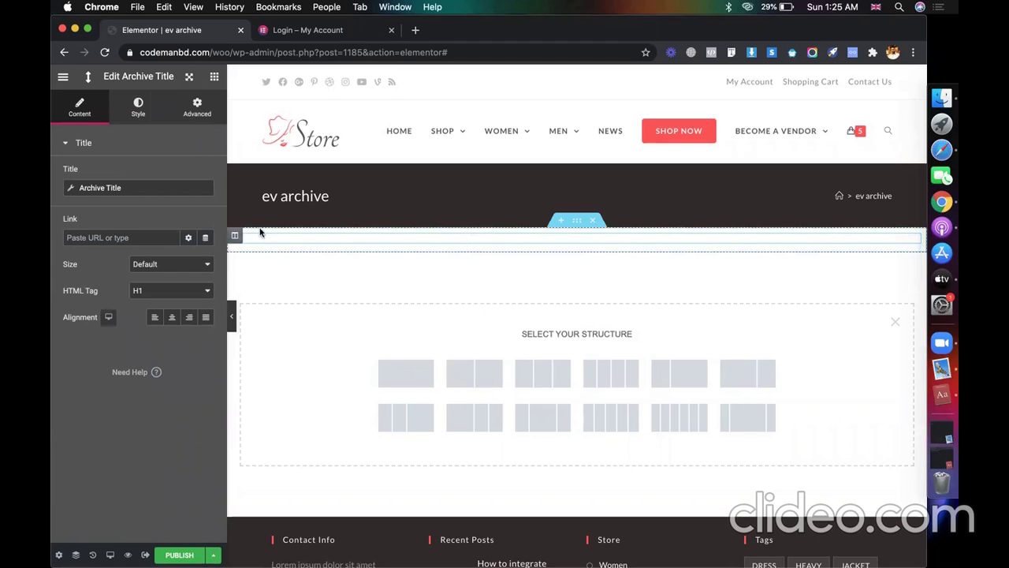
click(214, 79)
drag(146, 210, 428, 286)
drag(142, 186, 533, 373)
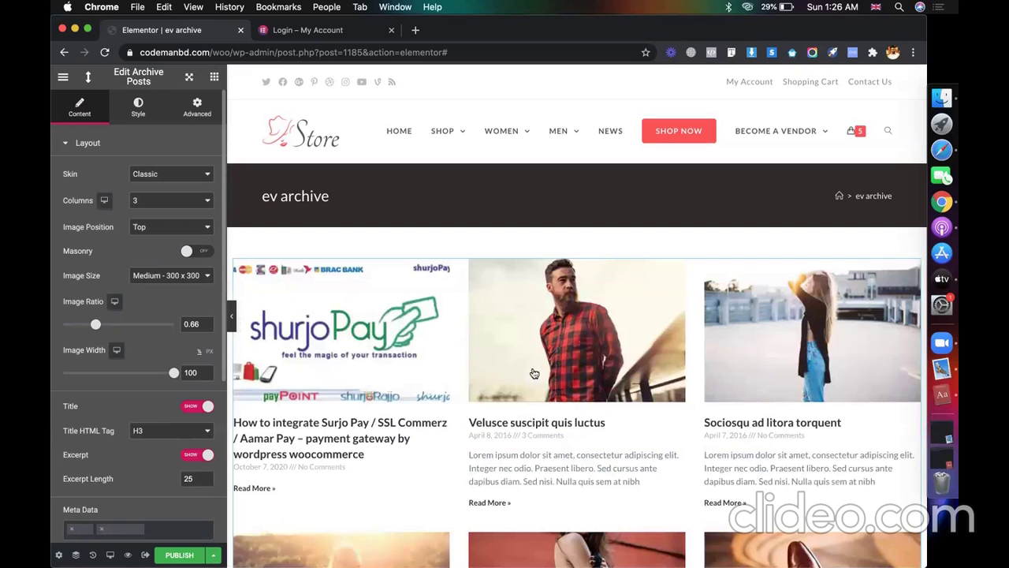
- Set the Archive Posts layout to the Cards skin with 2 columns and review the post grid
click(184, 202)
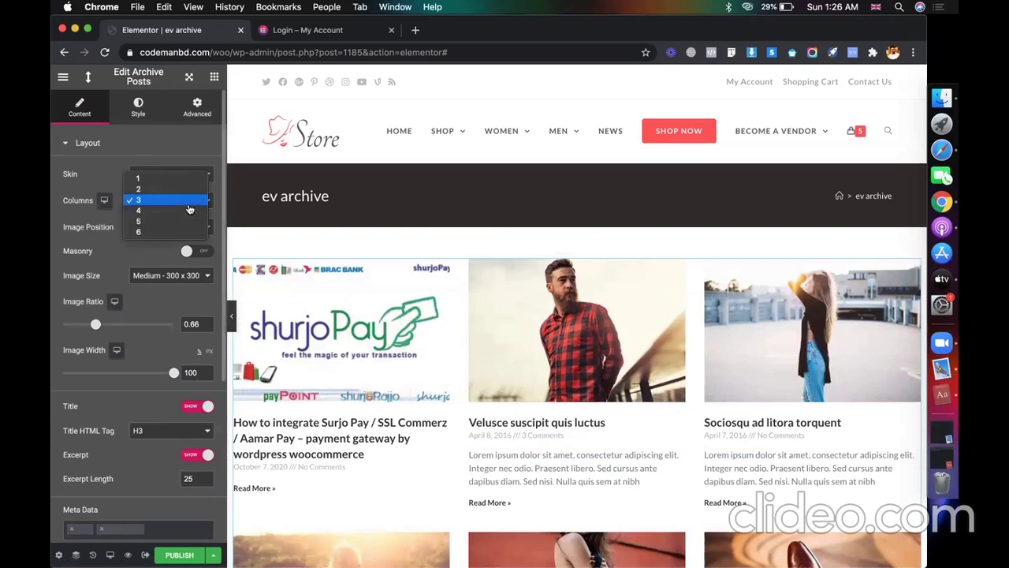
click(134, 190)
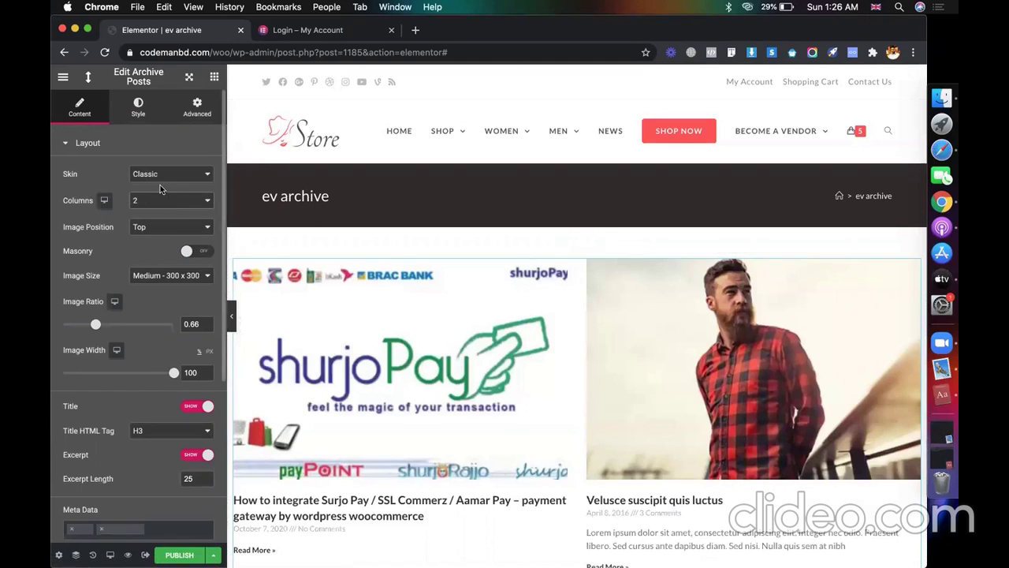
click(180, 177)
click(175, 184)
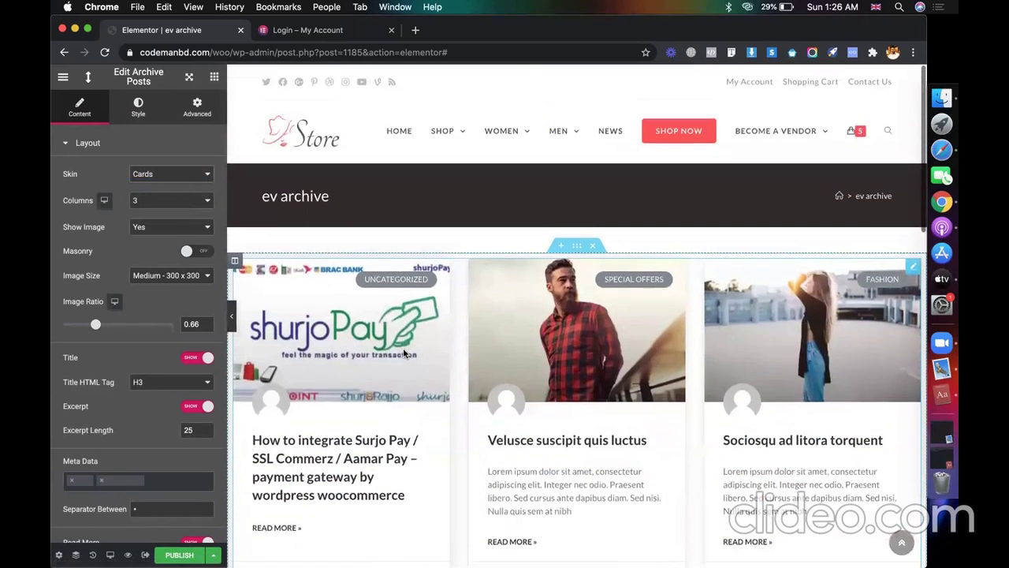
scroll(403, 347, down, 3)
click(154, 200)
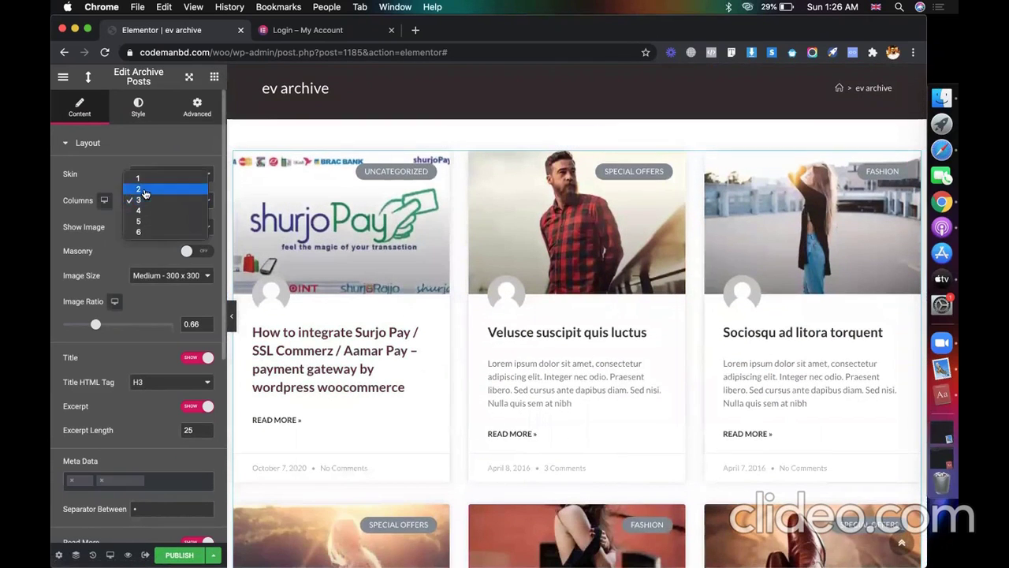
click(145, 190)
scroll(410, 252, down, 1)
scroll(520, 300, up, 4)
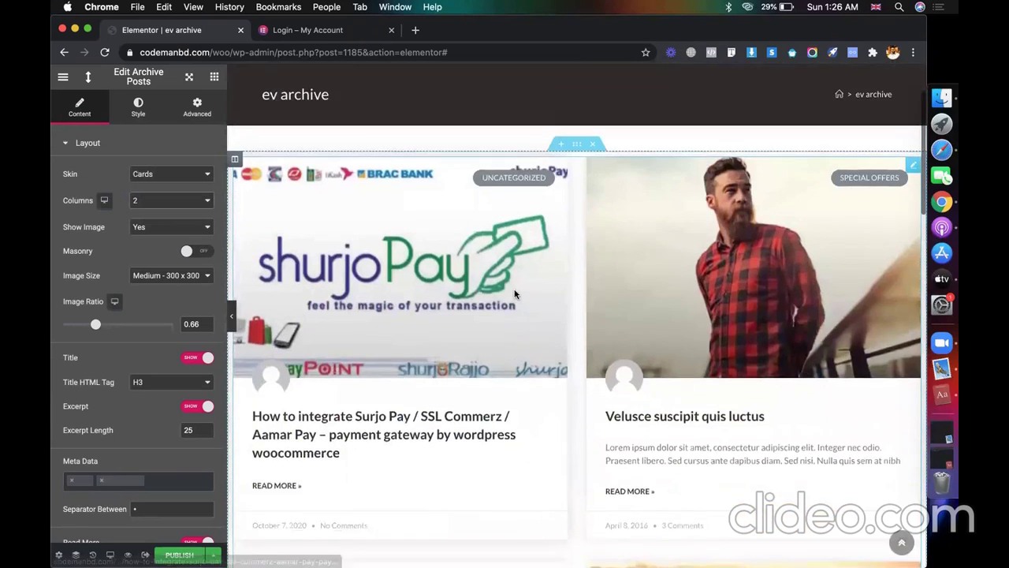
scroll(630, 337, down, 5)
scroll(613, 336, up, 4)
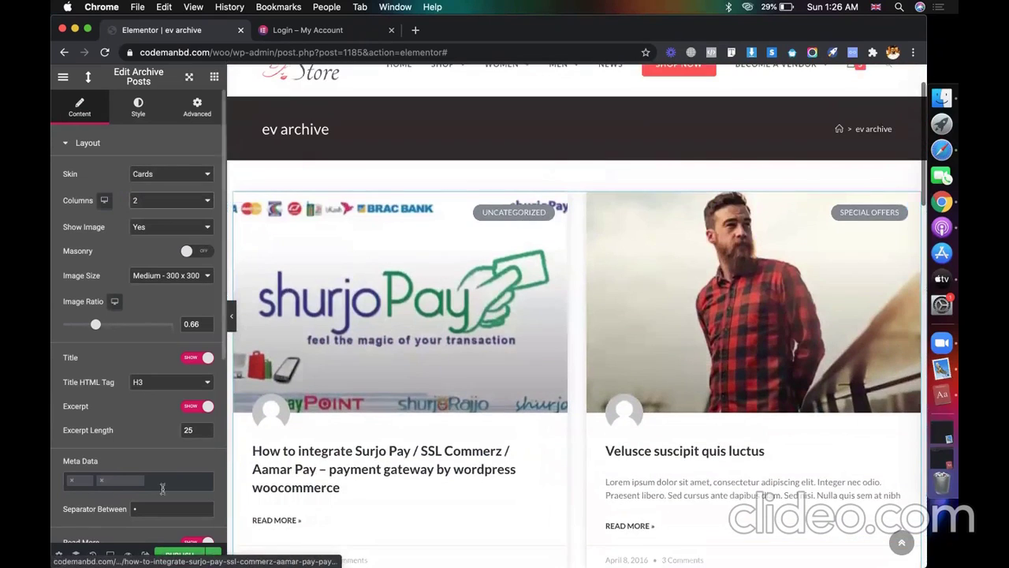
- Publish the ev archive template with a display condition that includes the events Archive
scroll(138, 315, down, 1)
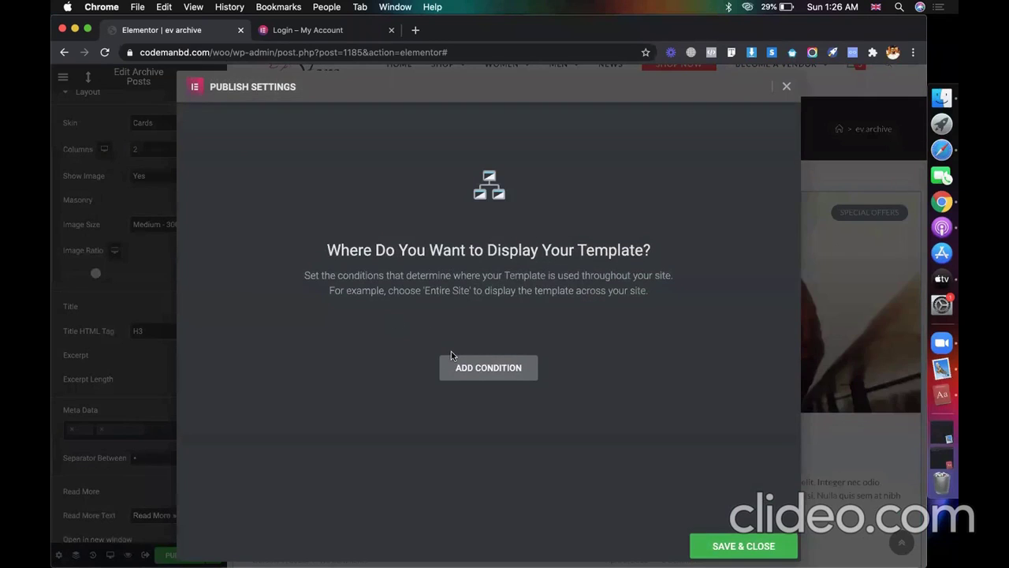
click(470, 369)
click(389, 342)
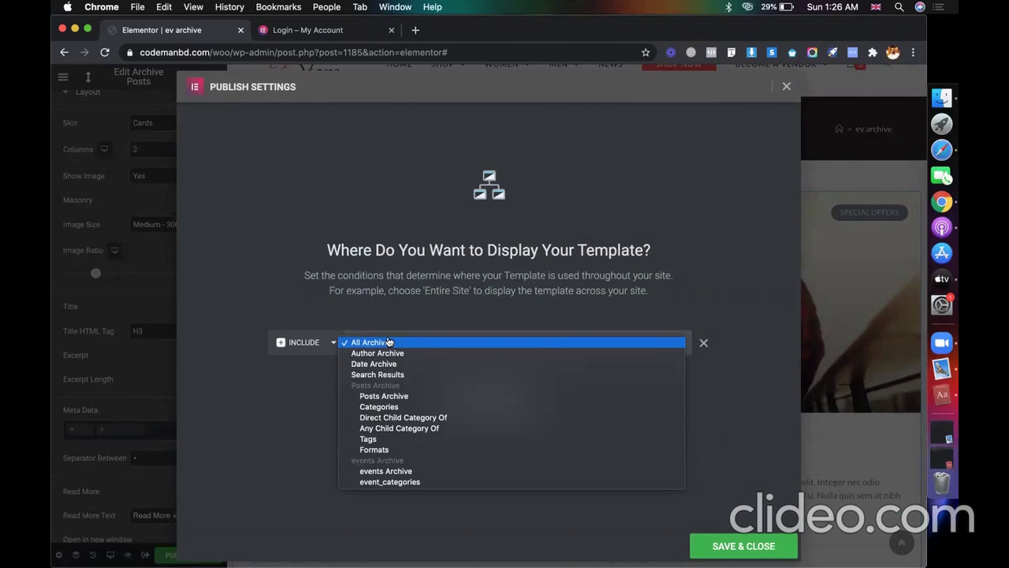
click(384, 472)
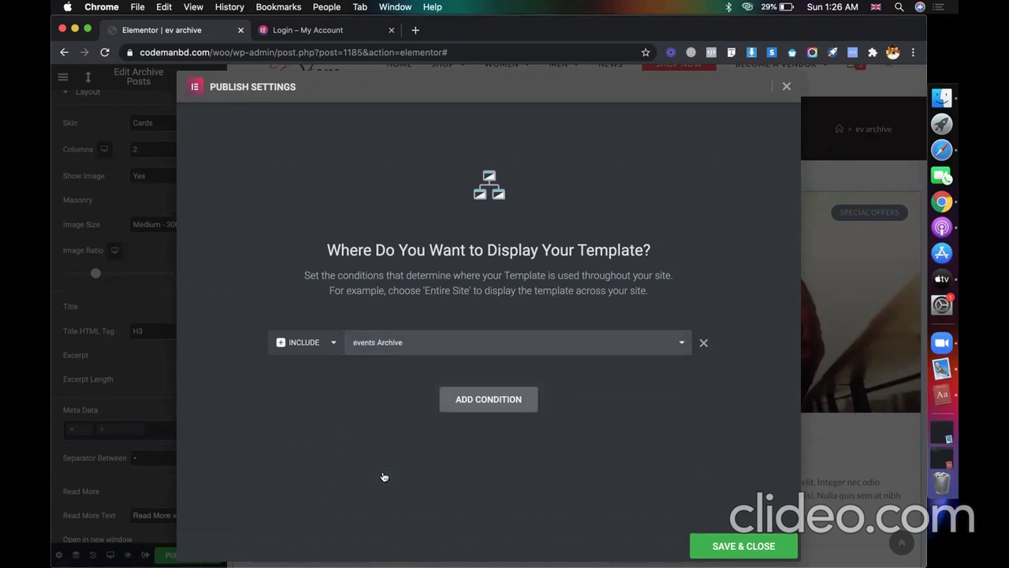
click(742, 546)
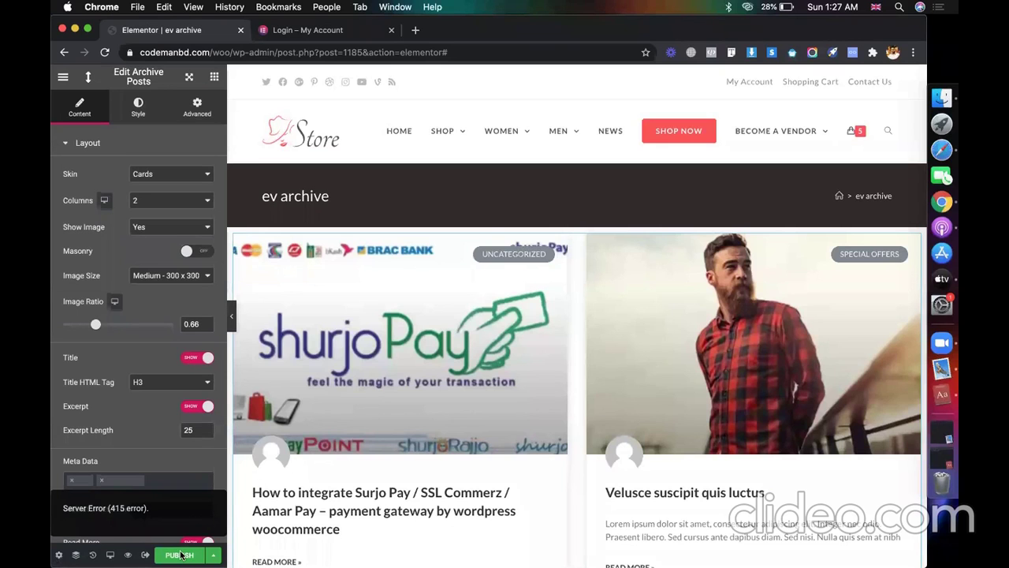
click(181, 556)
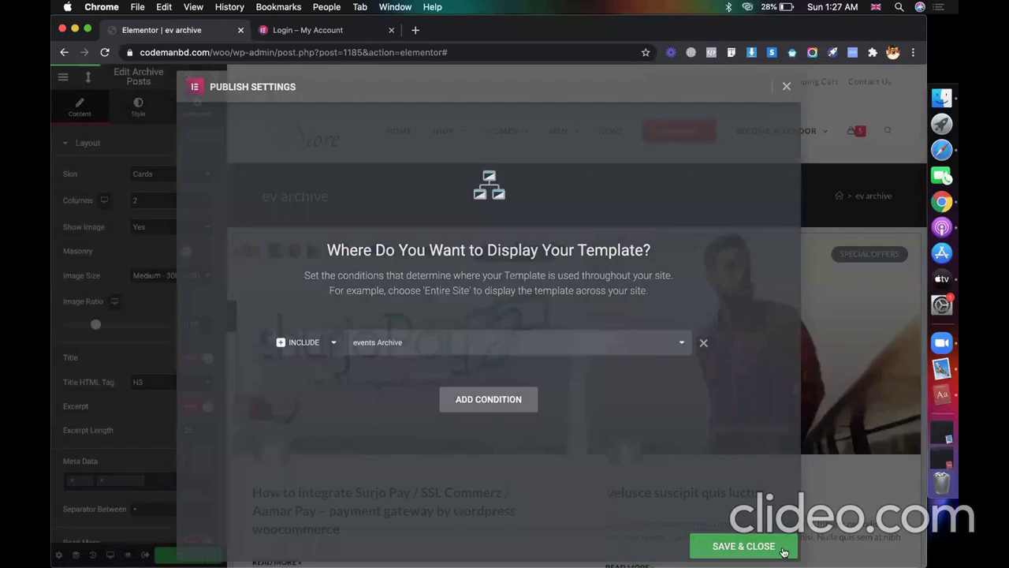
click(783, 551)
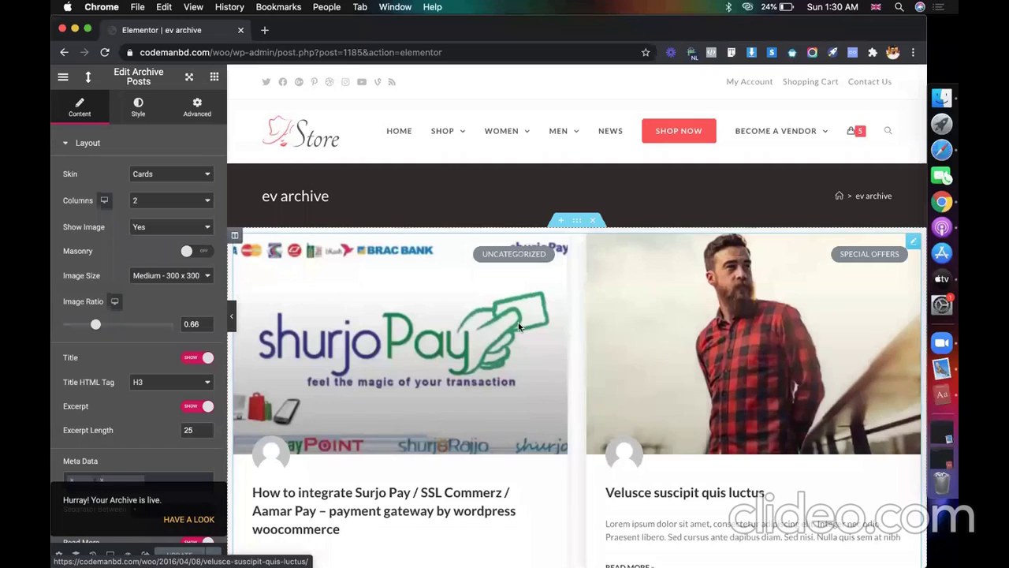
- Leave the template editor for the WordPress dashboard and list the published templates
scroll(492, 362, down, 5)
scroll(230, 479, up, 2)
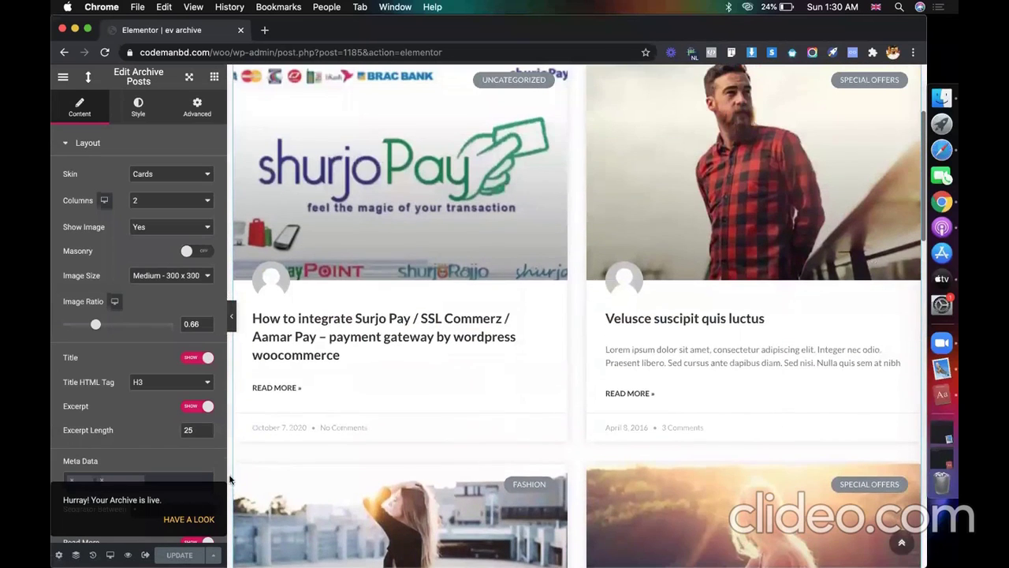
click(61, 82)
click(106, 456)
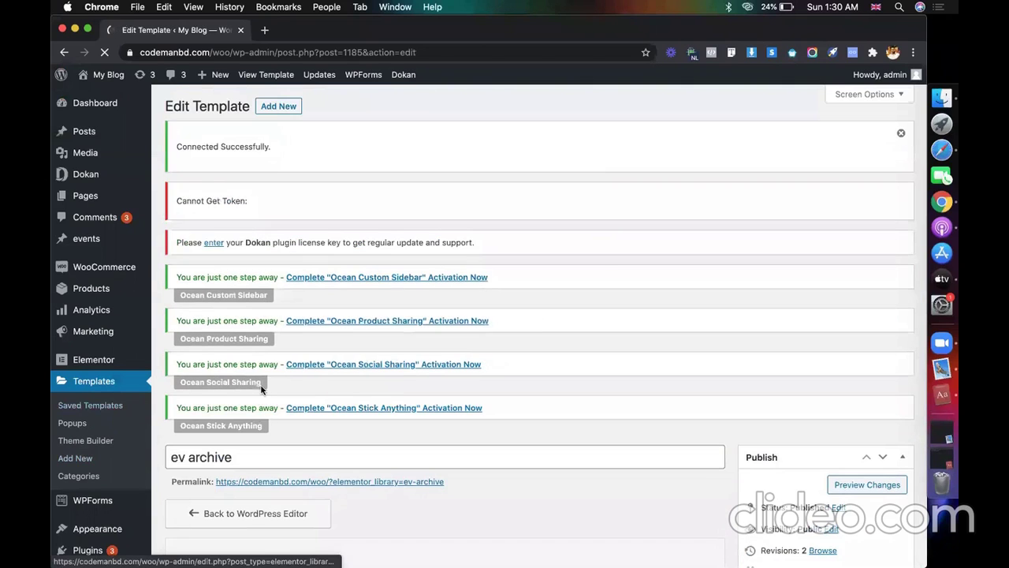
scroll(261, 386, down, 3)
click(113, 229)
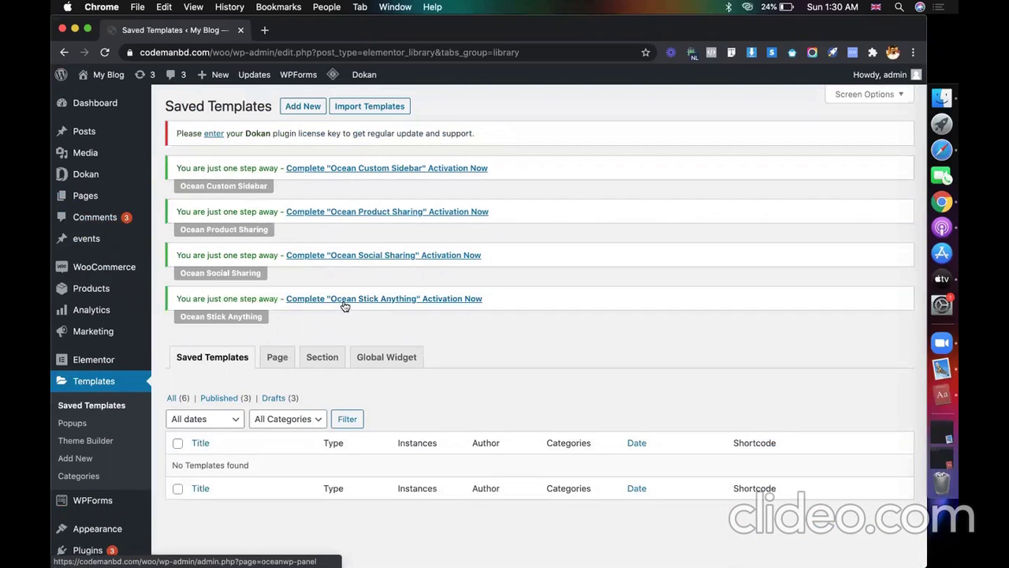
click(224, 397)
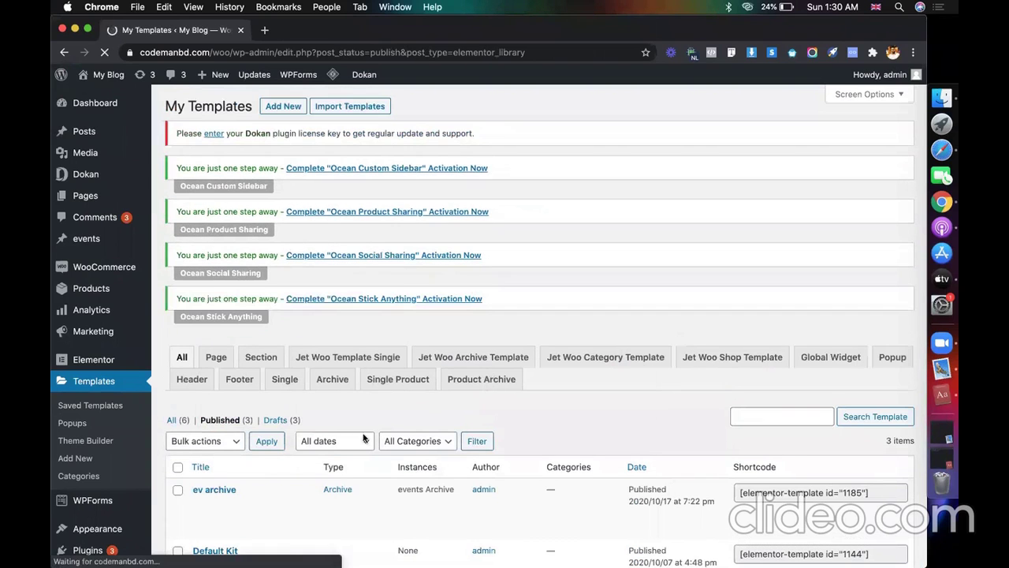
- Copy the shortcode of the ev archive template
right_click(486, 371)
click(211, 485)
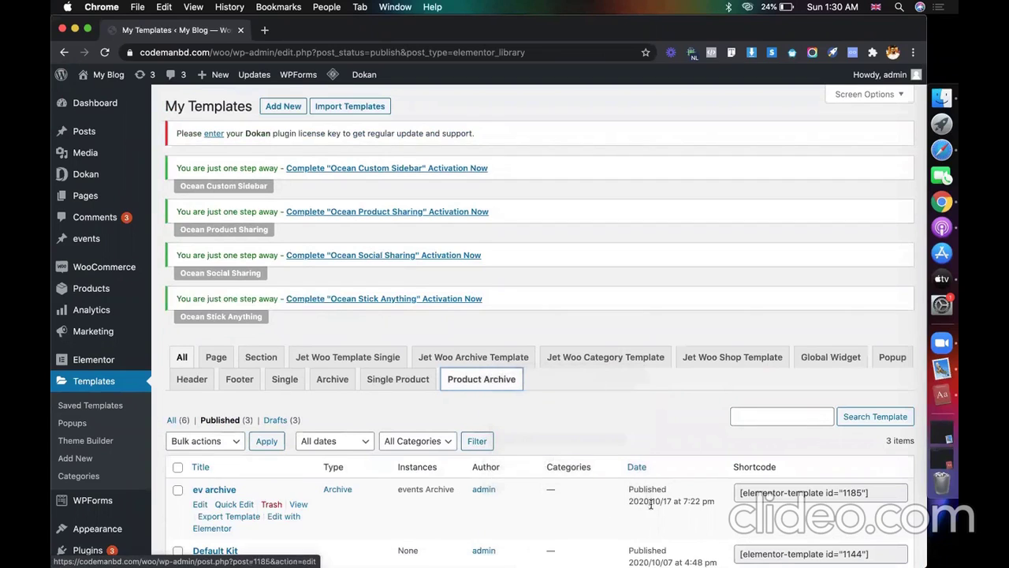
click(804, 493)
key(super+c)
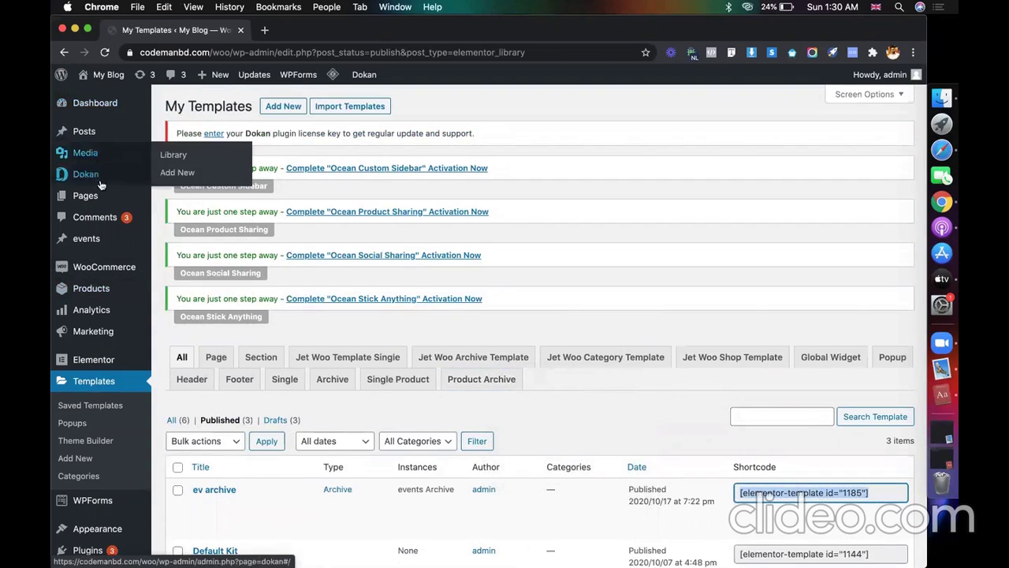
- Create a new page titled "all events" containing the shortcode [elementor-template id="1185"] and publish it
mouse_move(95, 198)
click(177, 215)
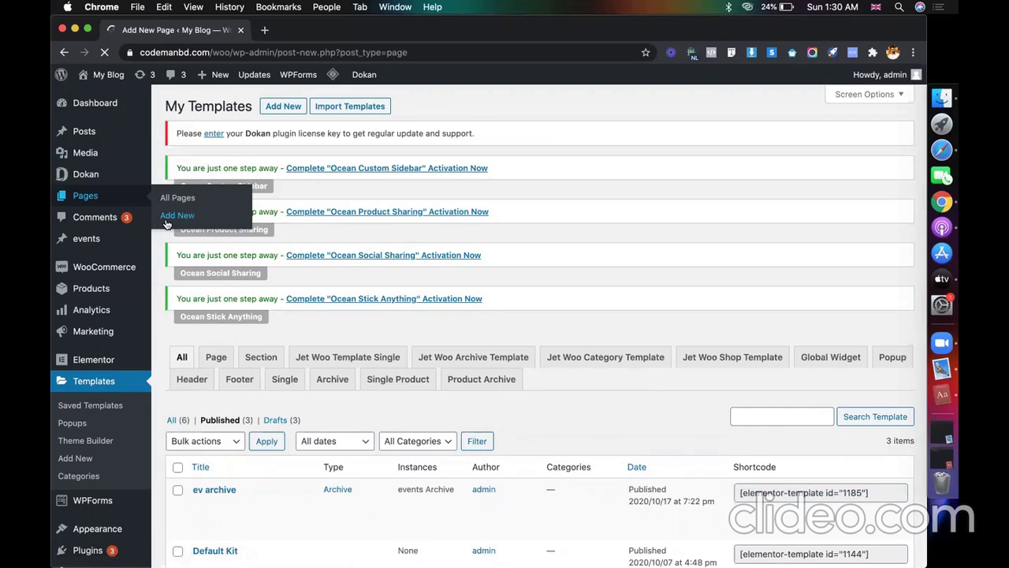
text(all event)
scroll(409, 430, down, 2)
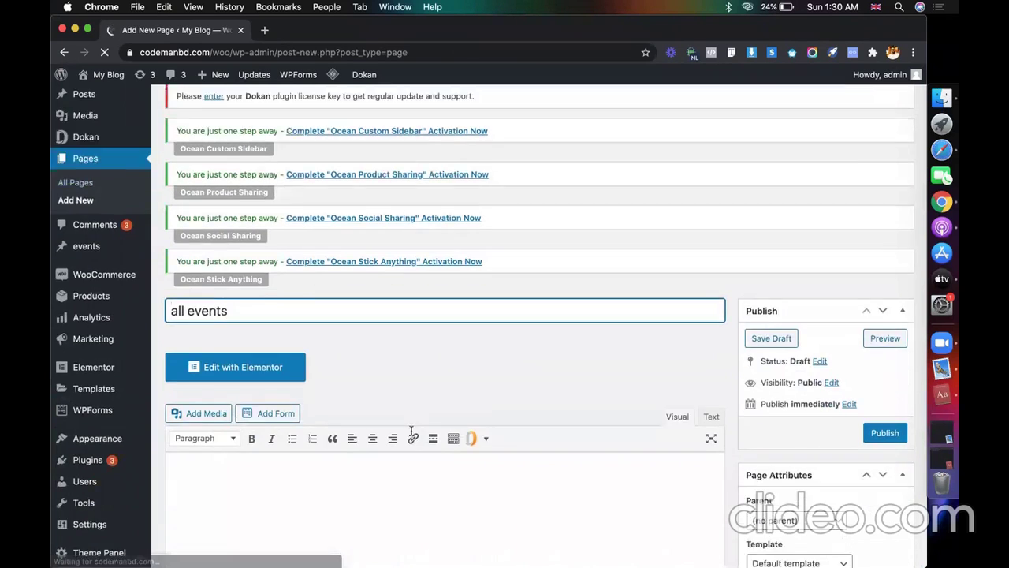
click(329, 444)
key(super+v)
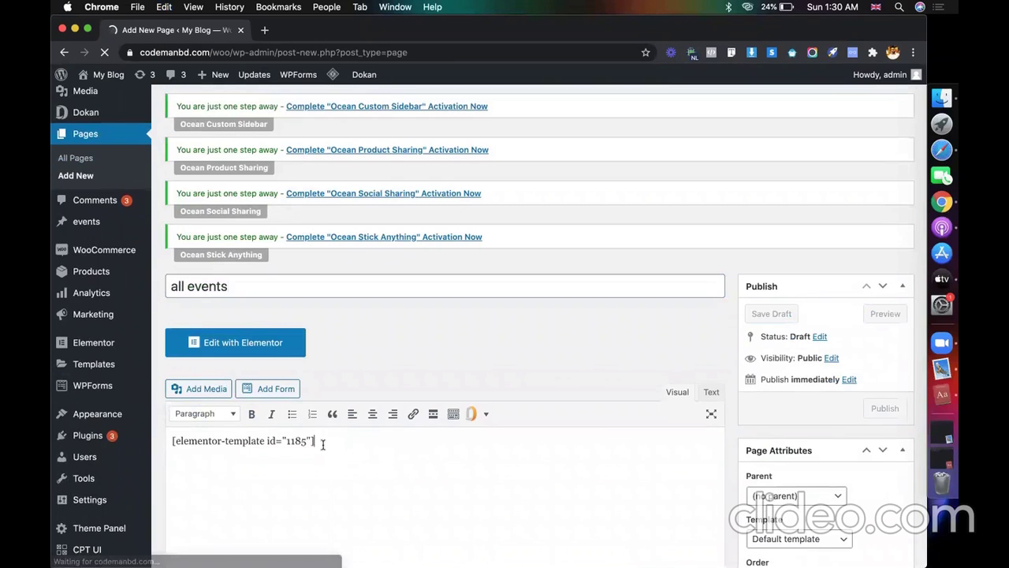
click(884, 408)
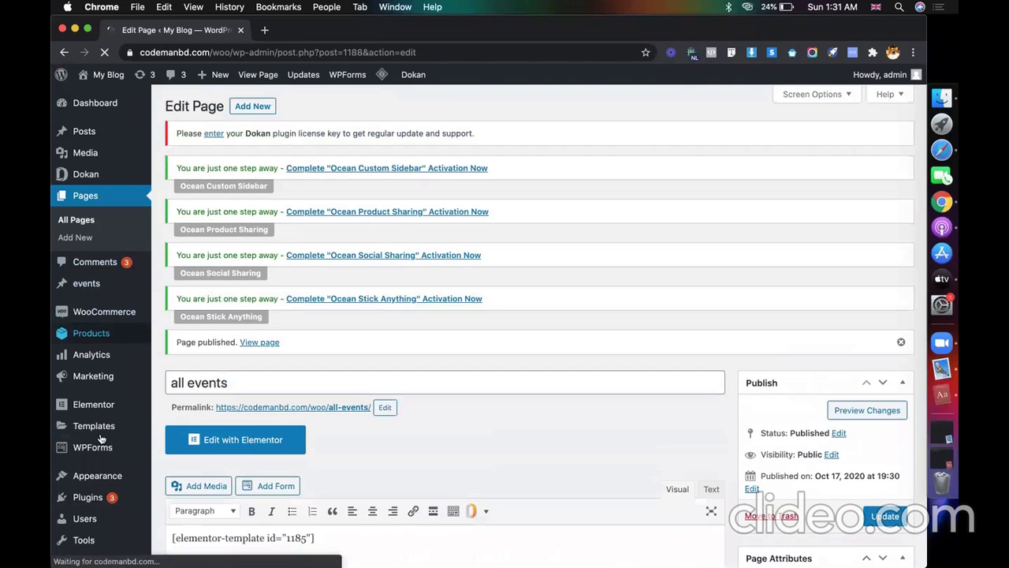
- Add the all events page to the Main Menu in the site's menu settings
mouse_move(112, 310)
scroll(112, 311, down, 2)
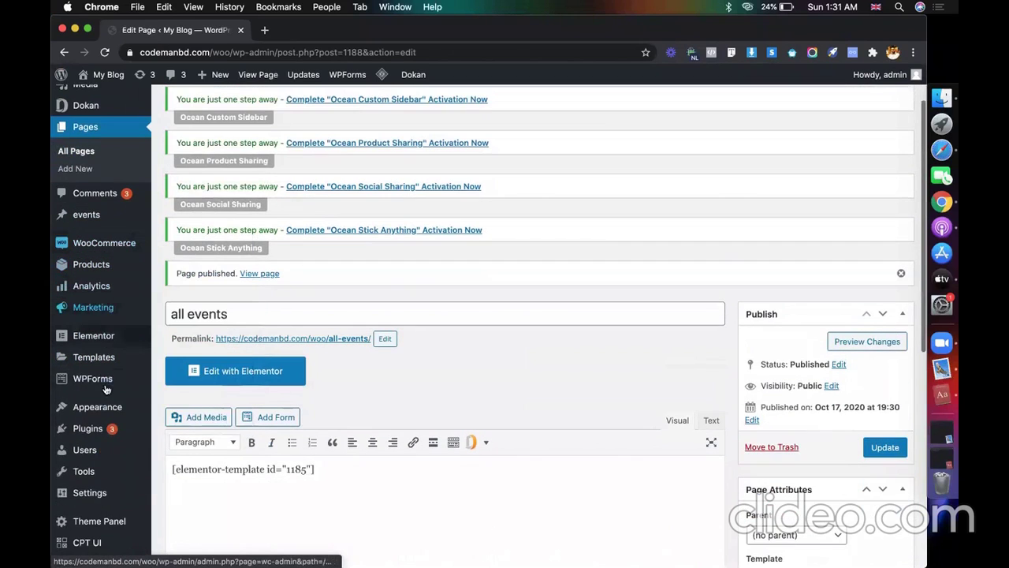
click(177, 464)
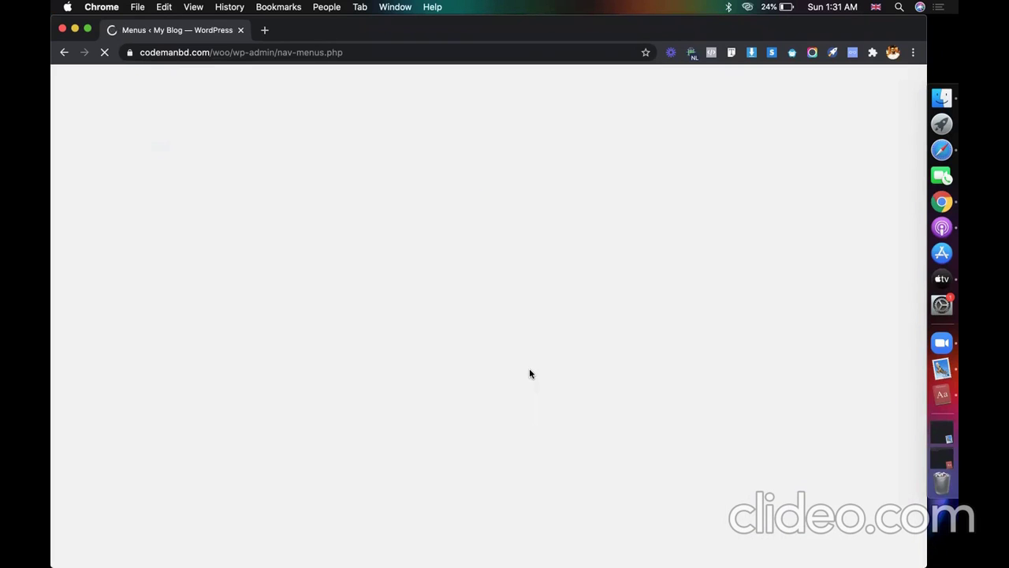
scroll(529, 316, down, 3)
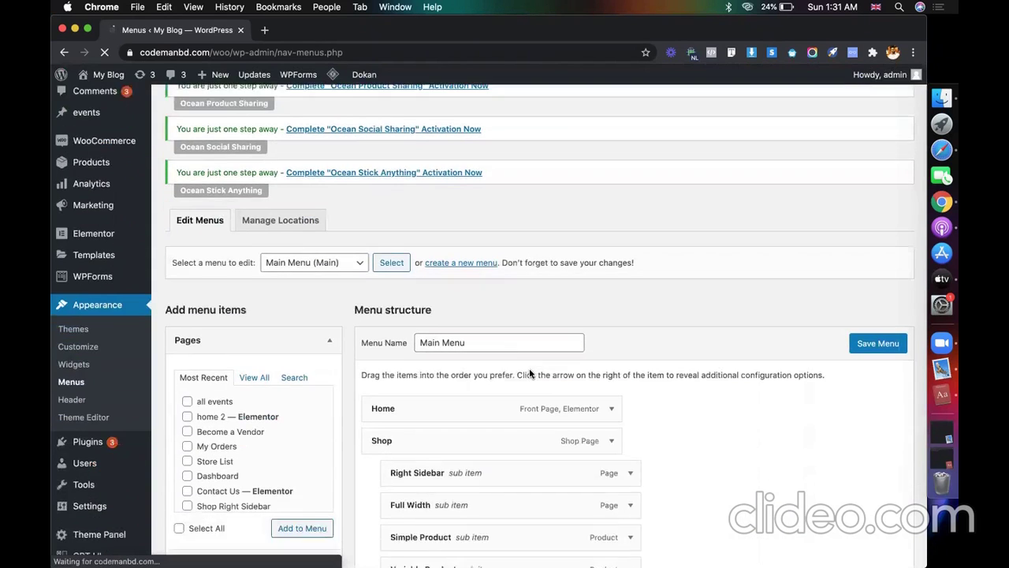
click(187, 371)
click(281, 496)
- Look through the Main Menu's item structure and save the menu
scroll(696, 523, down, 15)
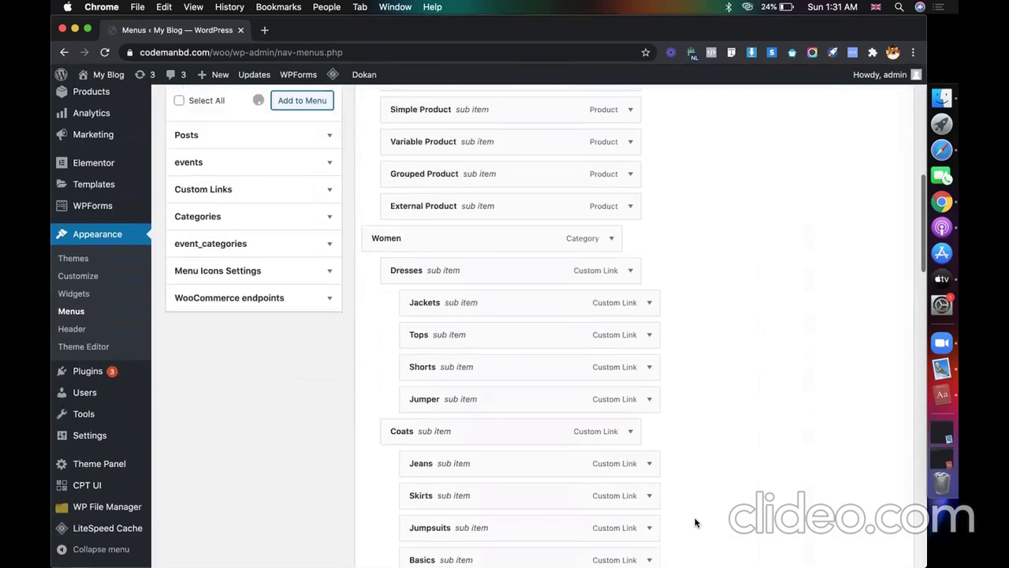
scroll(696, 522, down, 6)
scroll(695, 523, up, 15)
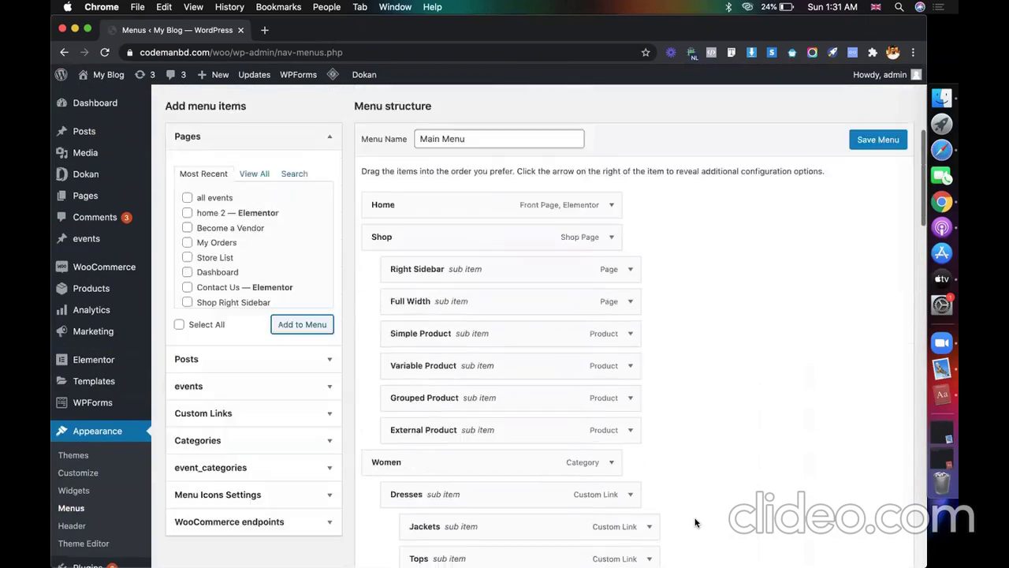
scroll(696, 523, down, 10)
scroll(695, 523, down, 10)
scroll(695, 522, up, 6)
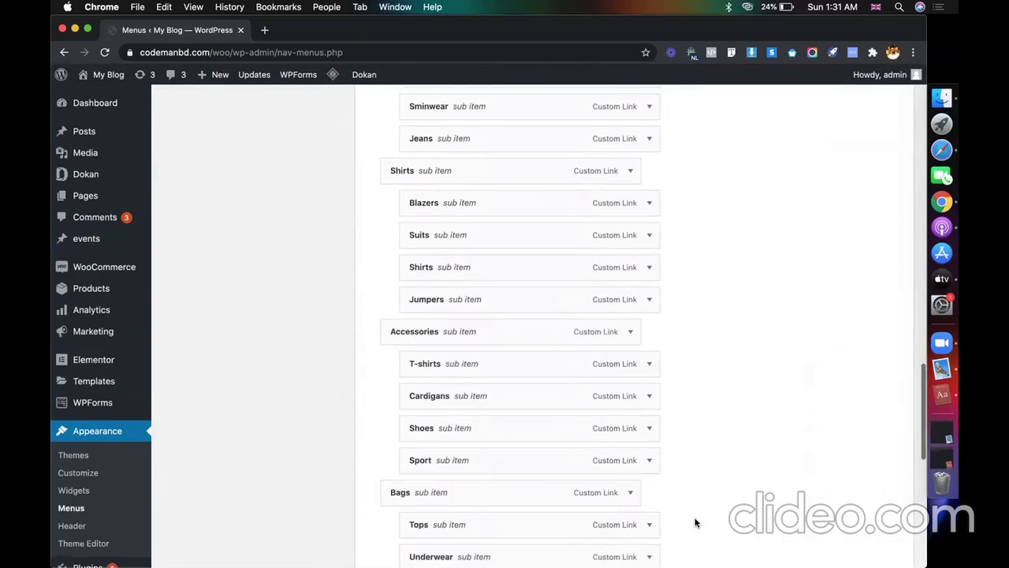
scroll(696, 523, down, 6)
click(870, 495)
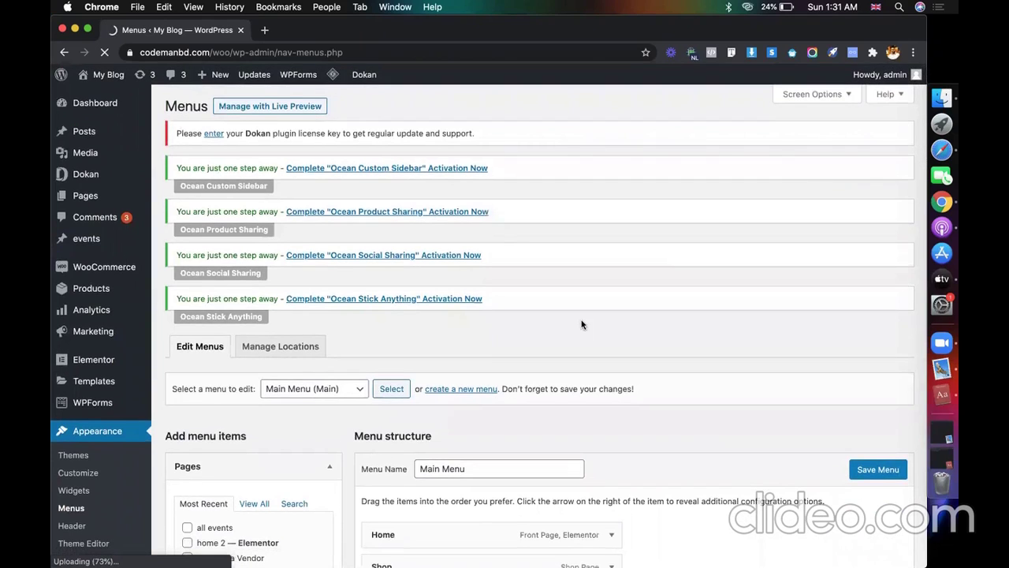
- Open the blog's front page in a new browser tab and switch to it
scroll(582, 324, down, 20)
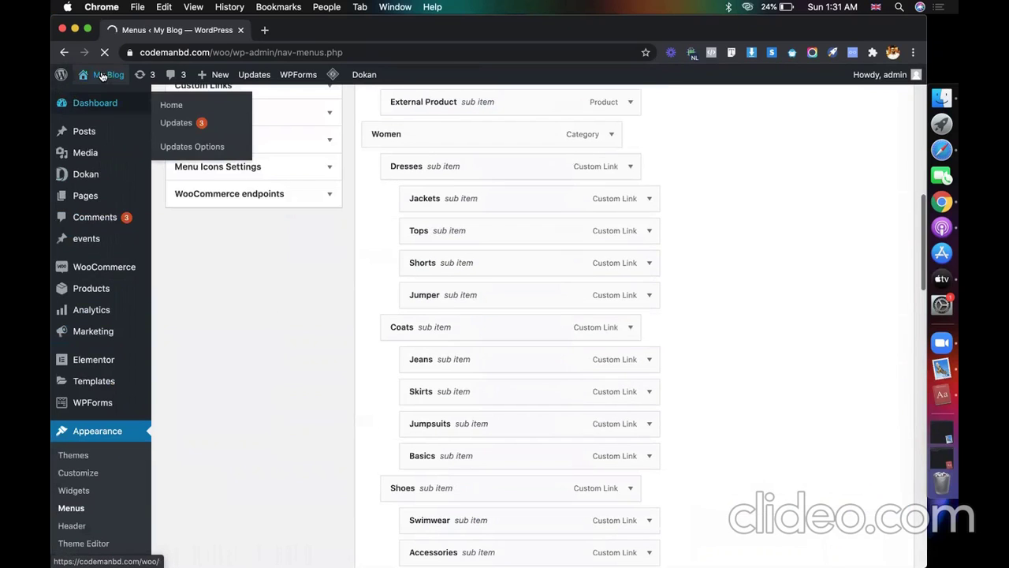
mouse_move(102, 76)
right_click(92, 93)
click(117, 99)
click(268, 34)
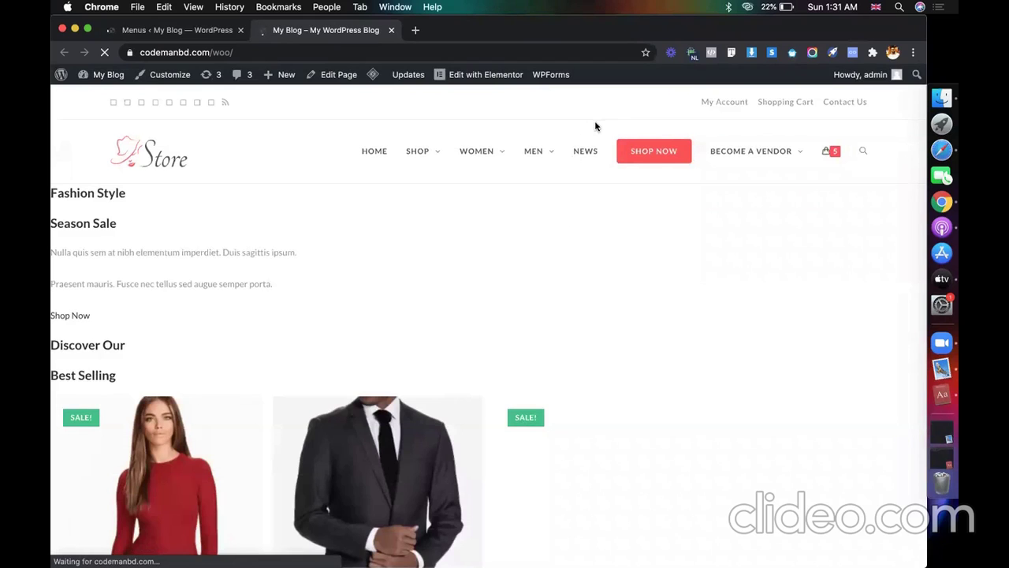
- Visit the site's all-events page and open the all events entry listed on it
click(255, 54)
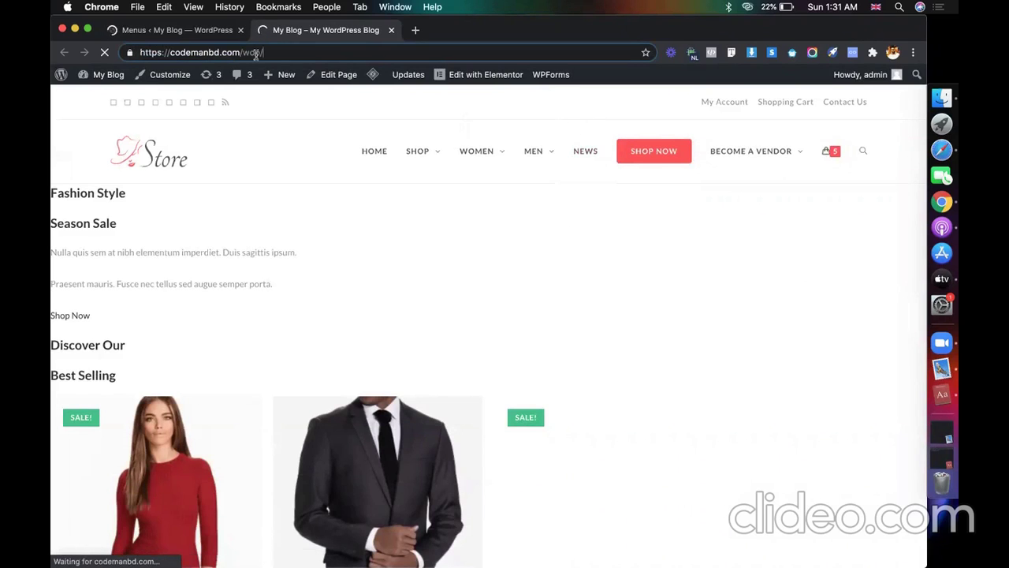
text(all-enets)
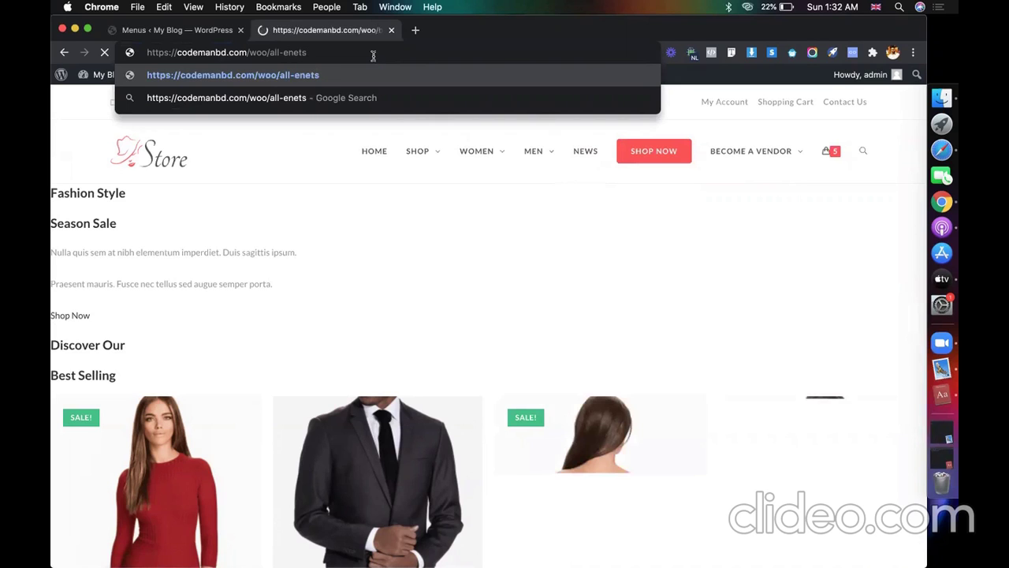
key(BackSpace)
key(BackSpace)
key(BackSpace)
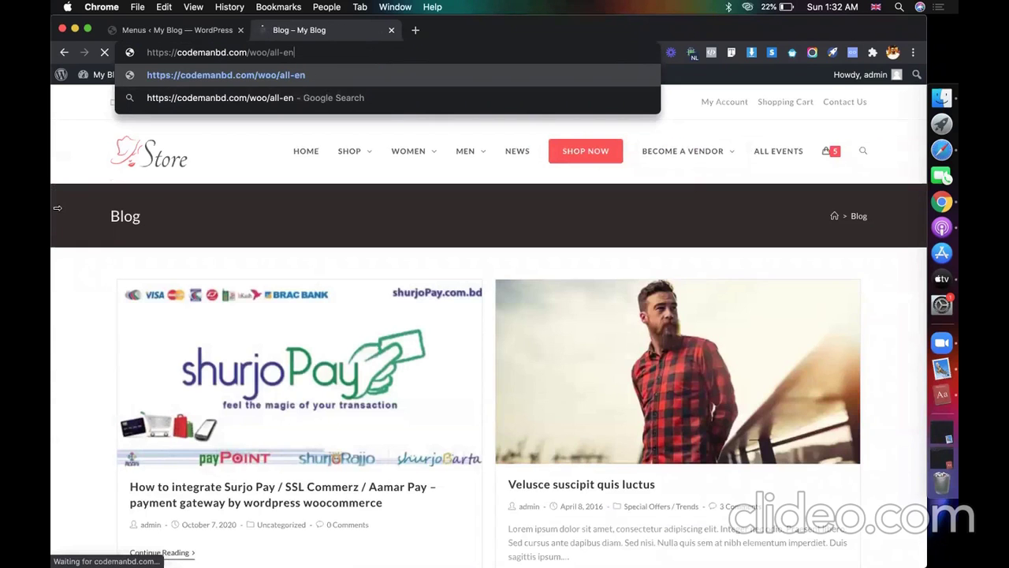
click(87, 298)
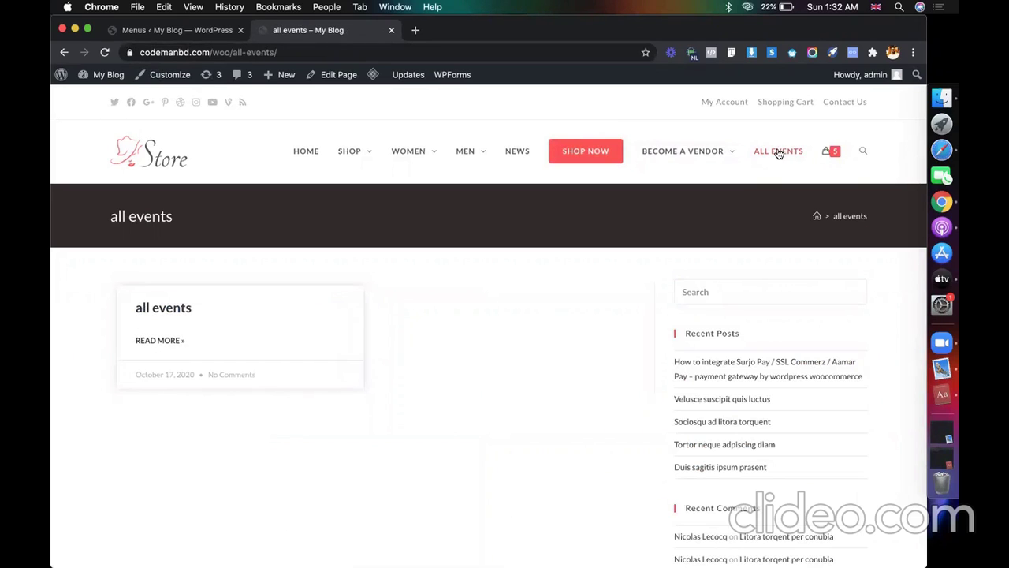
click(144, 309)
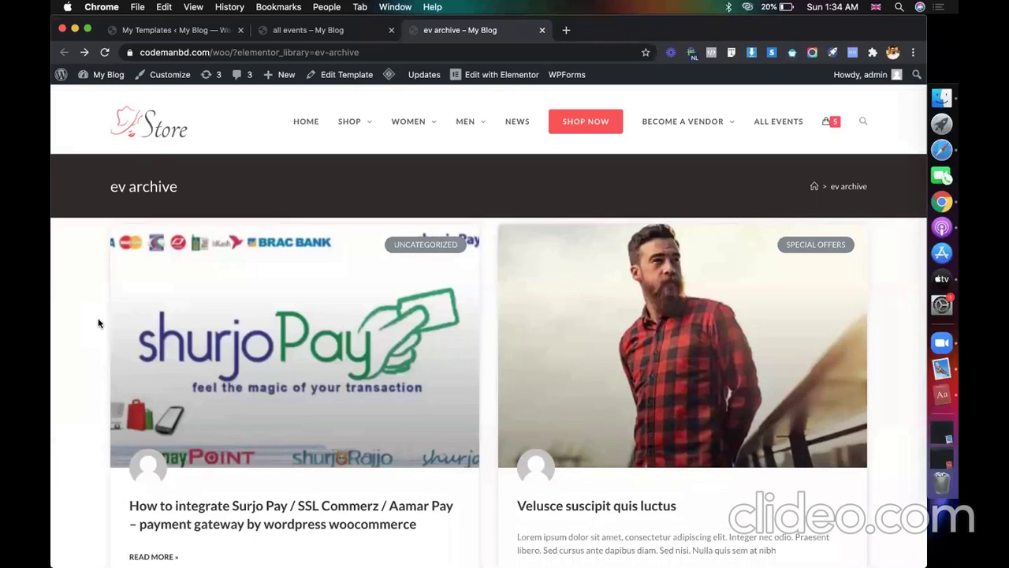
- Examine the ev archive template's preview page, checking the layout and contents of its post cards
scroll(98, 324, down, 3)
scroll(99, 323, up, 3)
scroll(162, 275, down, 6)
scroll(162, 274, up, 6)
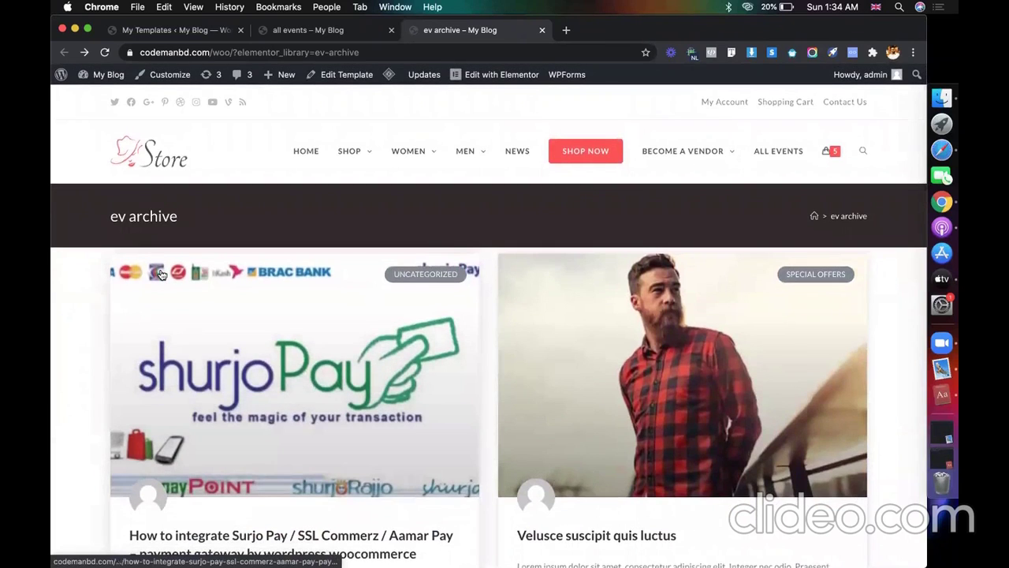
scroll(162, 275, down, 3)
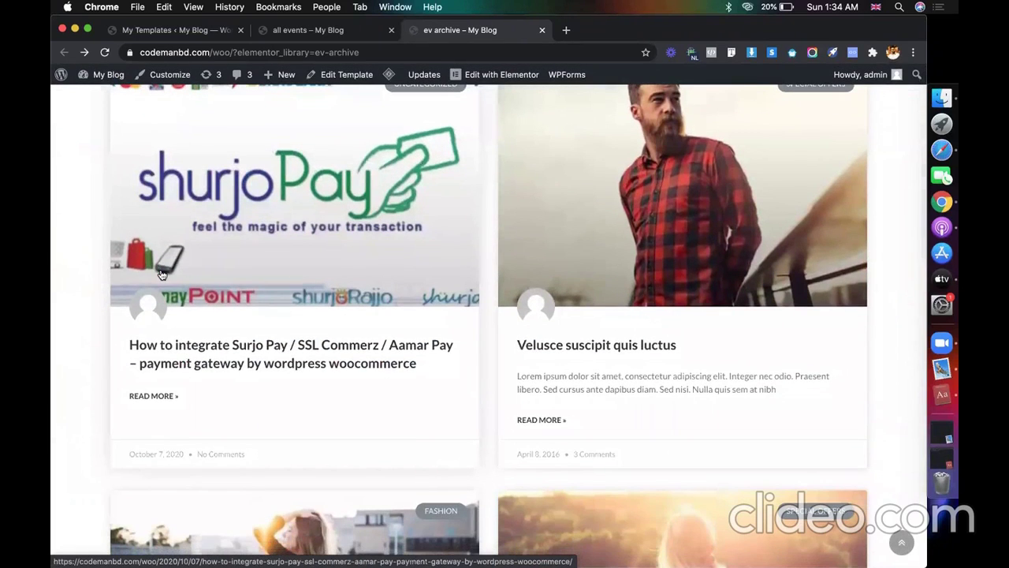
scroll(192, 337, down, 10)
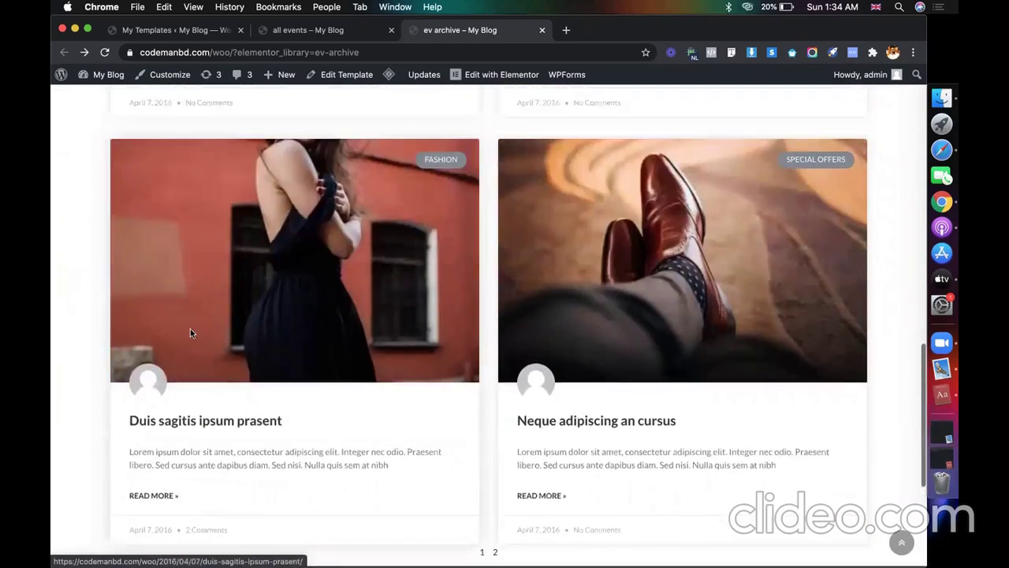
scroll(190, 328, up, 12)
scroll(164, 479, down, 2)
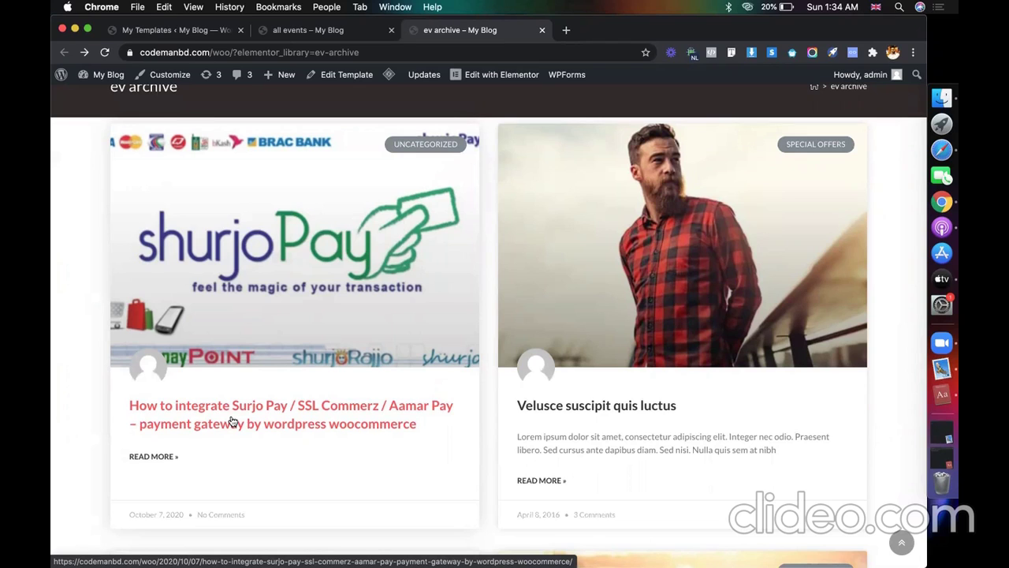
- Return to the My Templates list and review the admin options for Posts, events and CPT UI
click(181, 31)
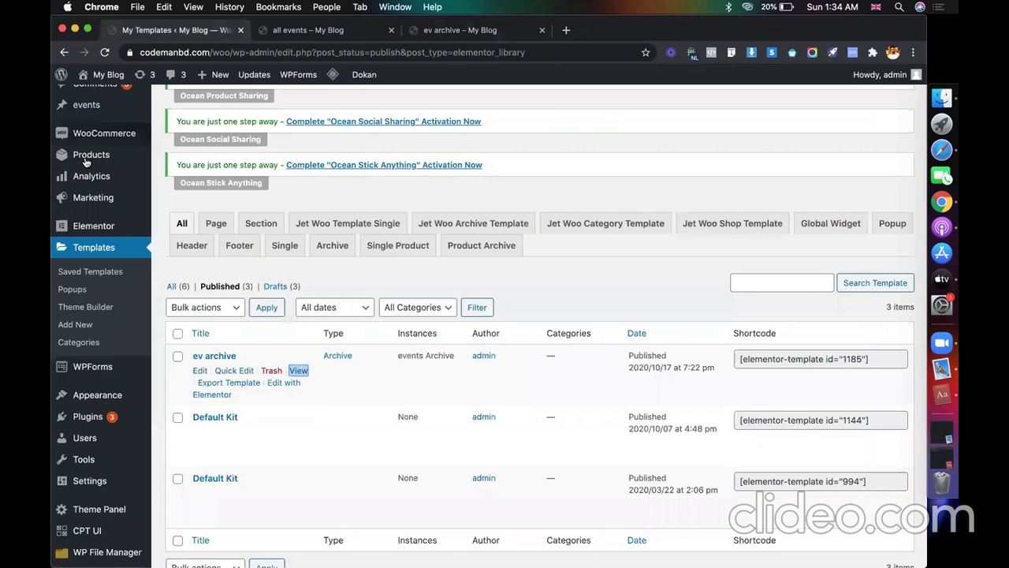
scroll(86, 161, up, 3)
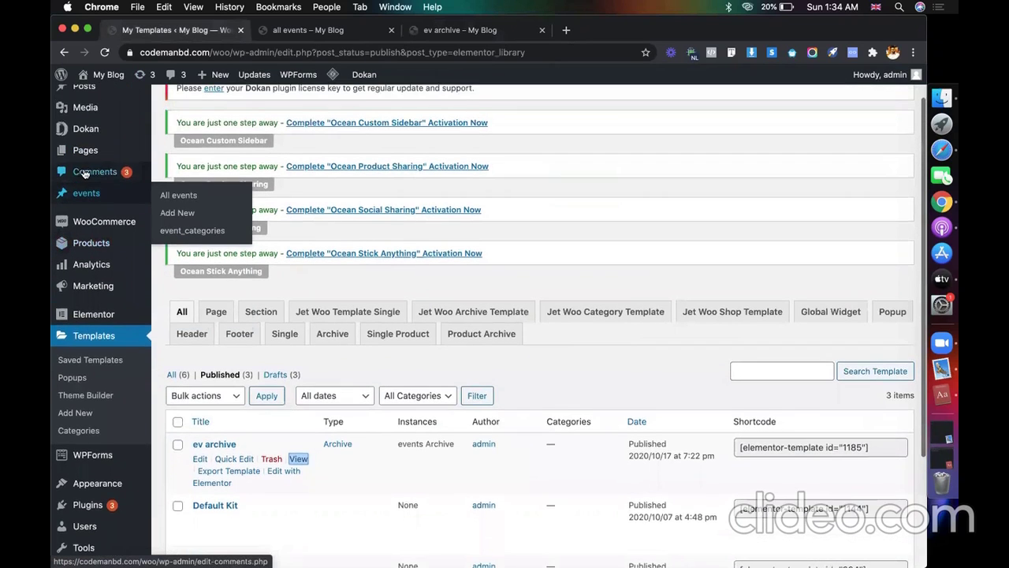
scroll(84, 173, up, 2)
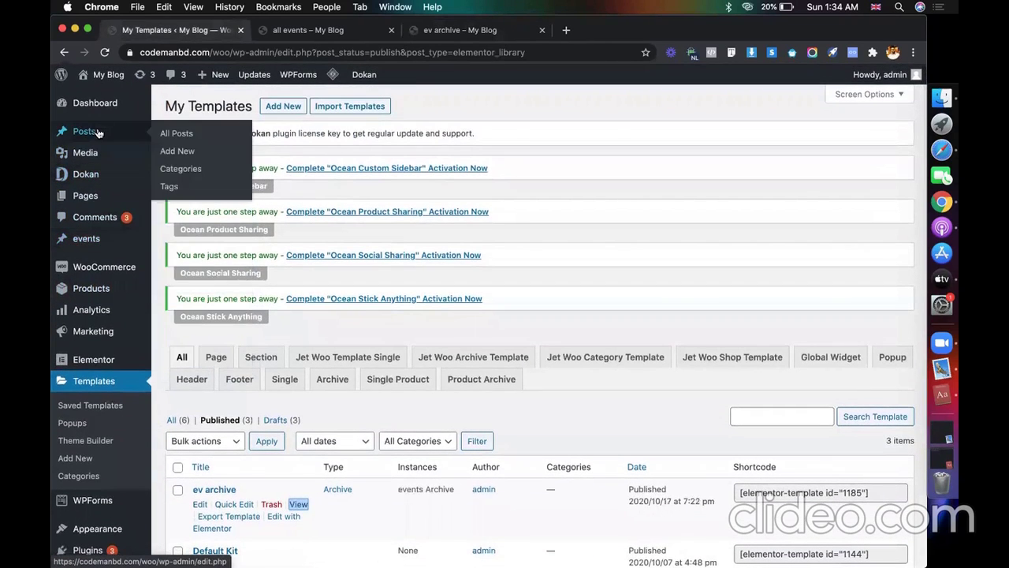
mouse_move(81, 132)
mouse_move(81, 247)
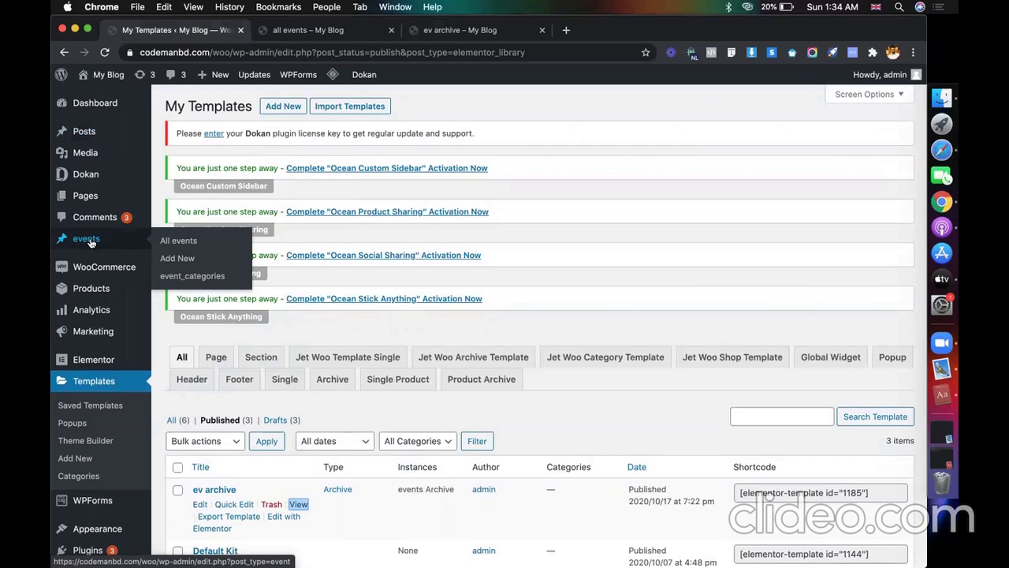
scroll(91, 243, down, 5)
mouse_move(95, 471)
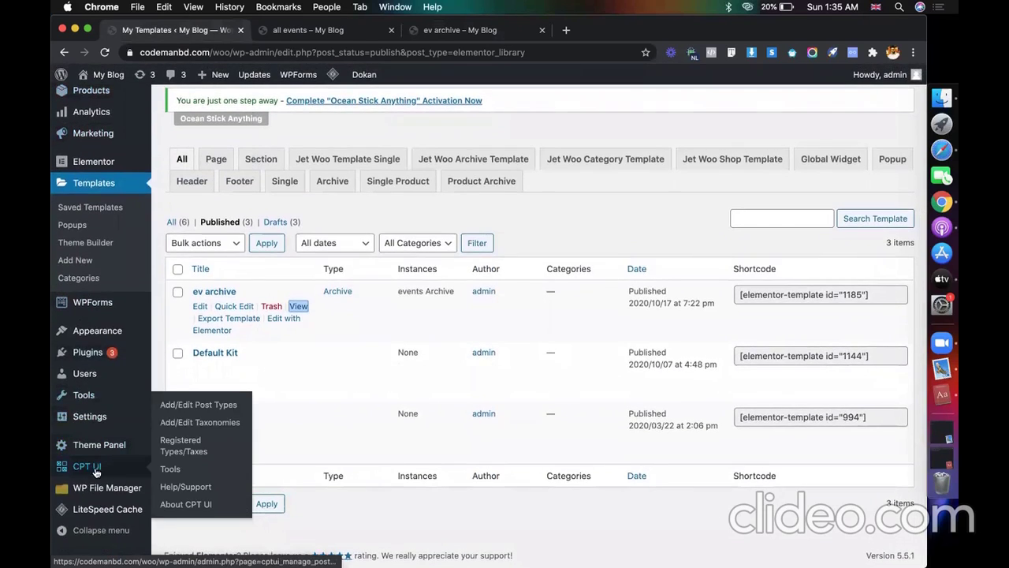
scroll(187, 426, up, 1)
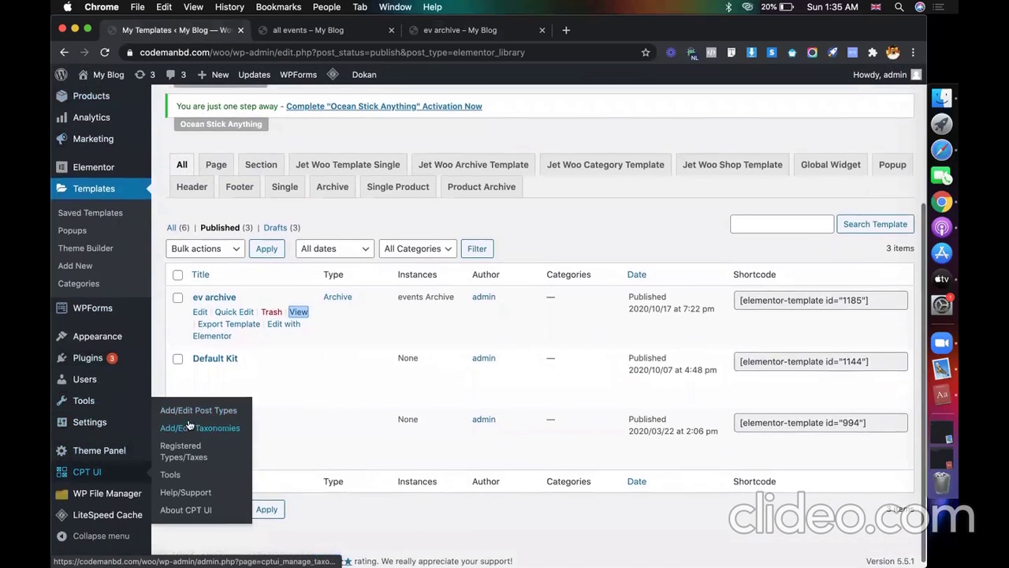
scroll(187, 426, up, 5)
mouse_move(156, 257)
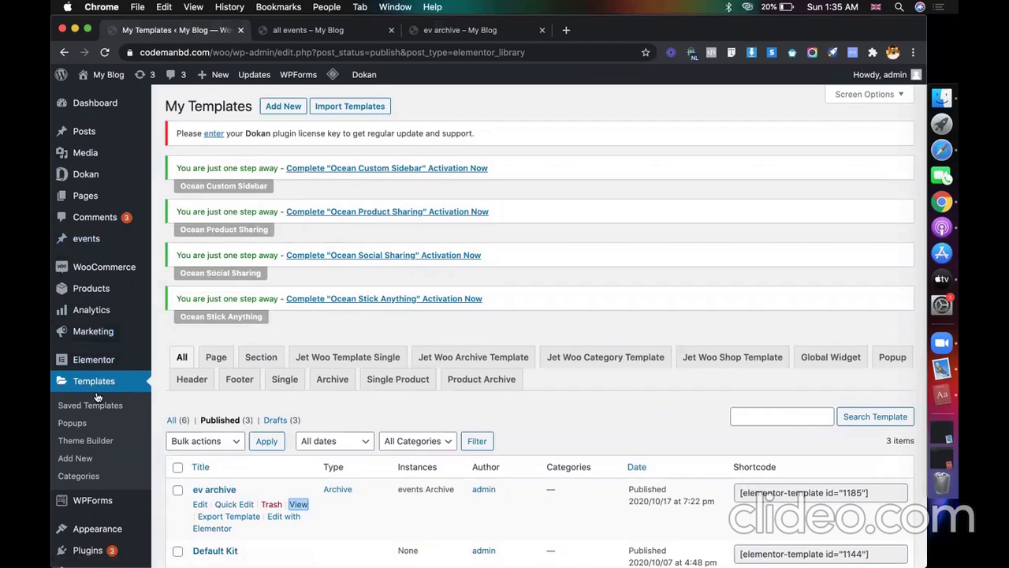
- Select the ev archive template's shortcode and compare the template list with the ev archive preview page
click(811, 493)
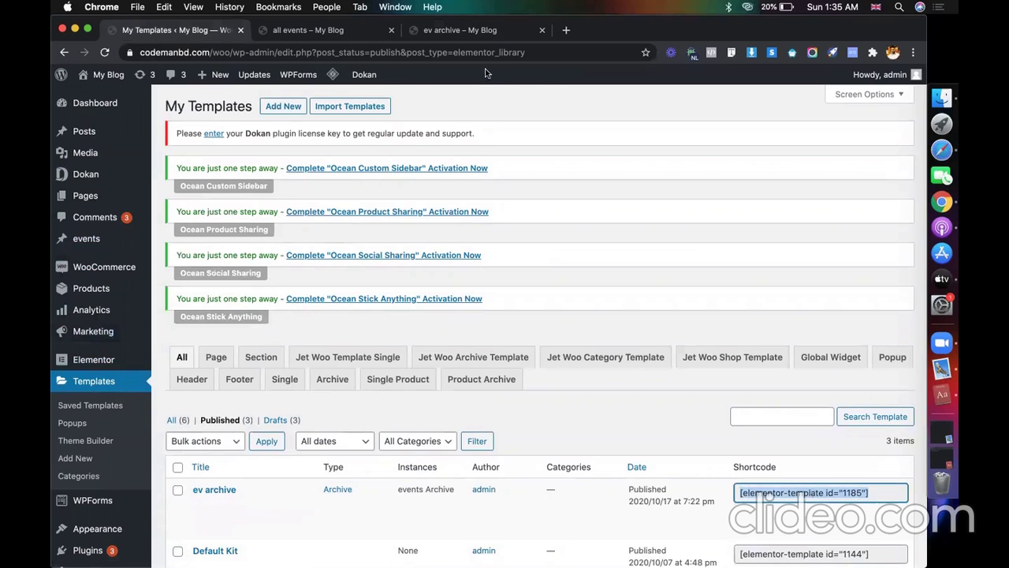
click(456, 30)
scroll(408, 194, up, 3)
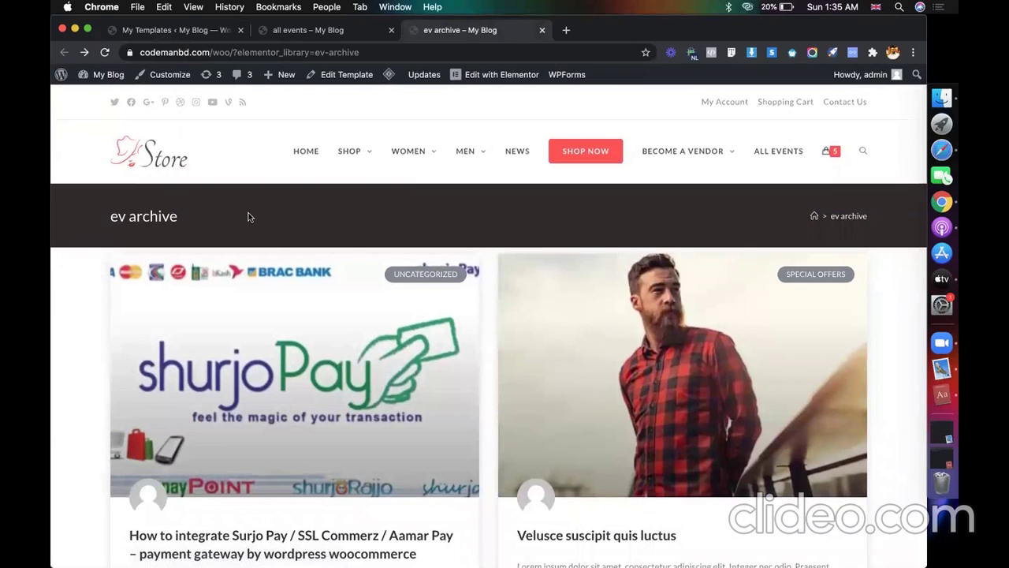
scroll(248, 214, down, 10)
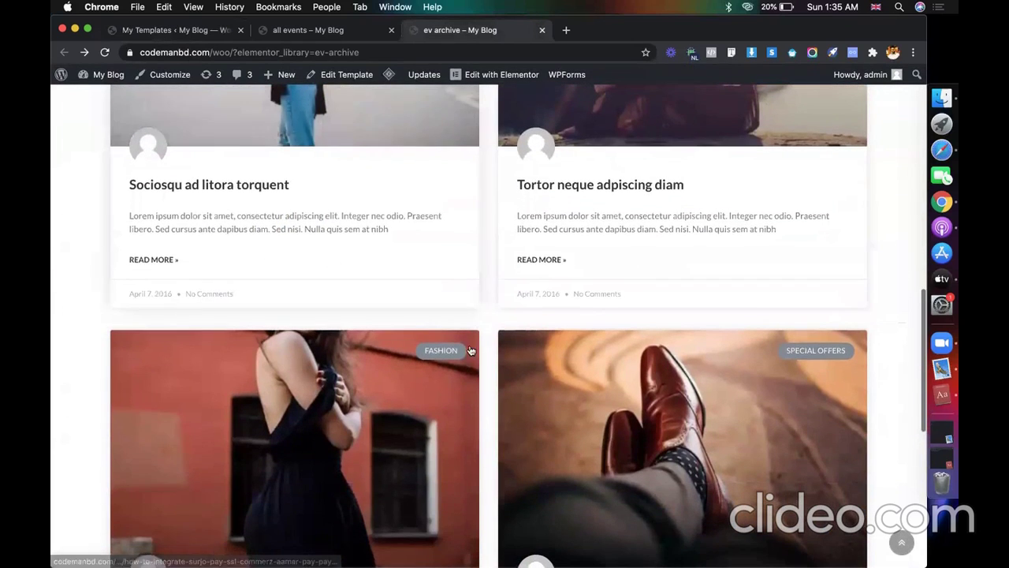
click(172, 31)
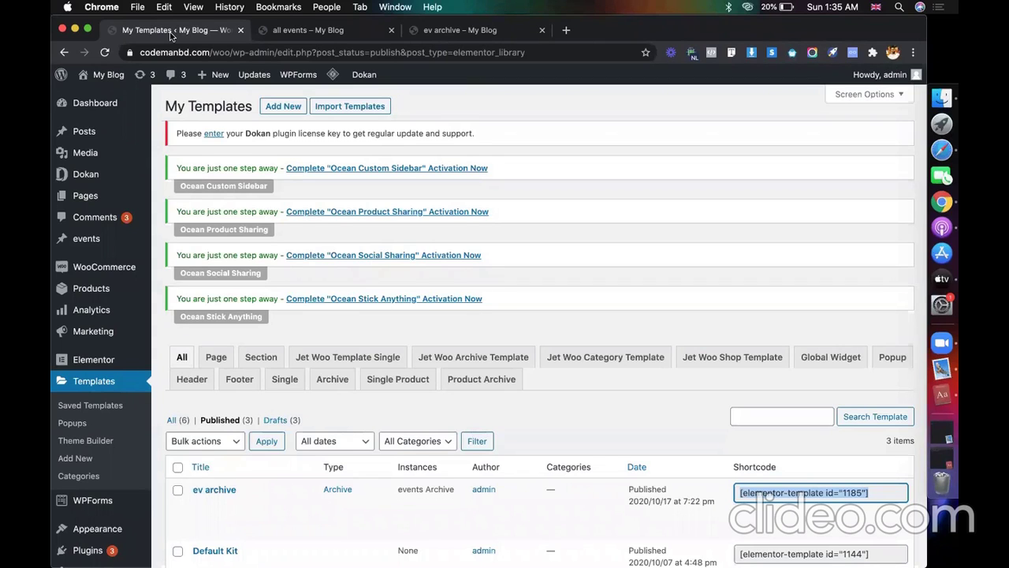